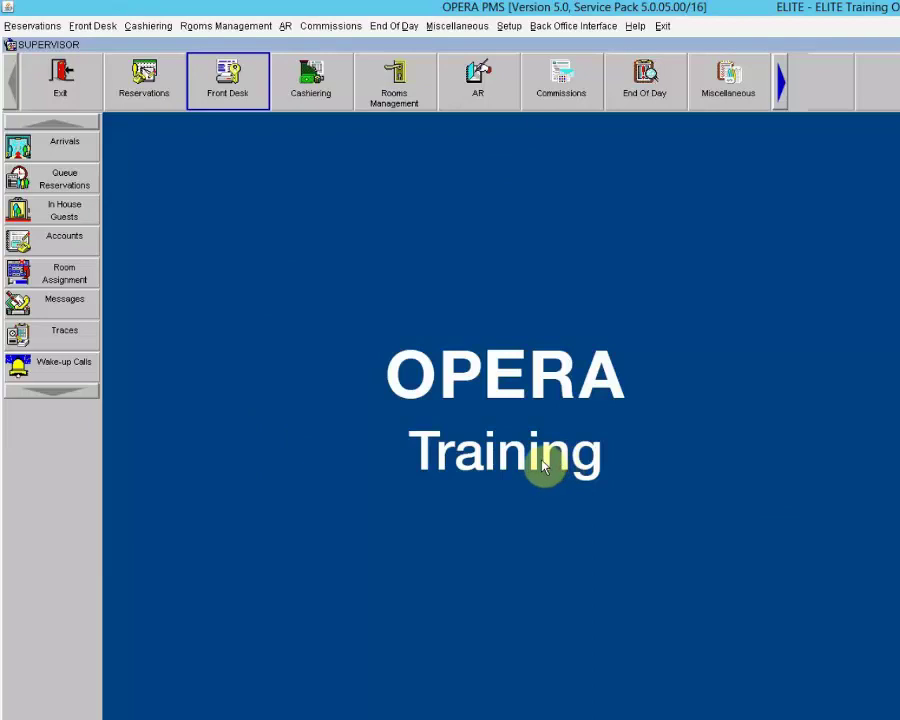
- Start commission payment processing by account and acknowledge the commission calculation message
left_click(331, 26)
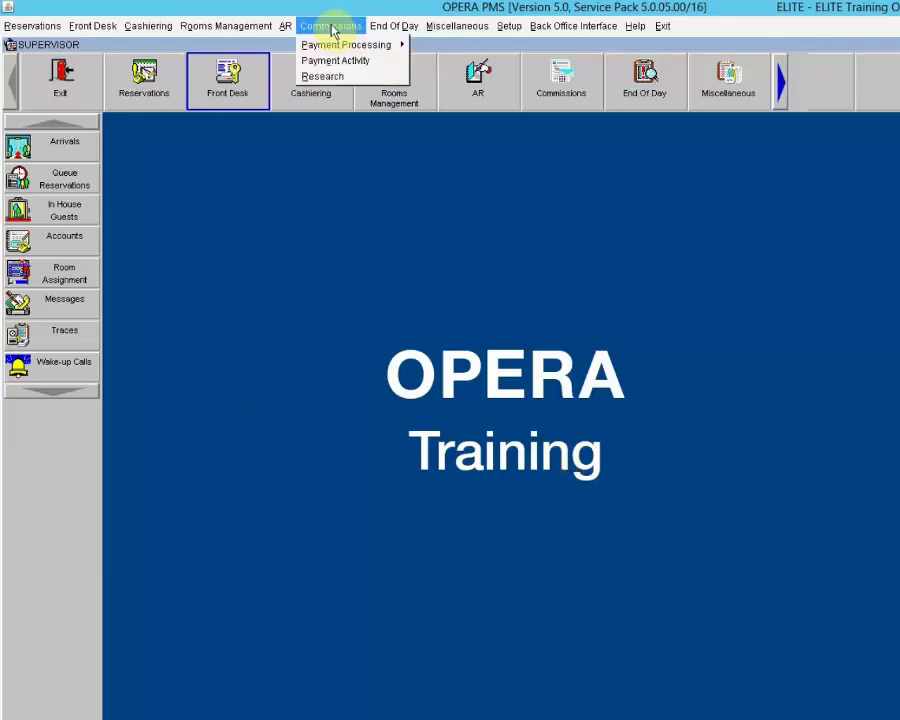
left_click(420, 197)
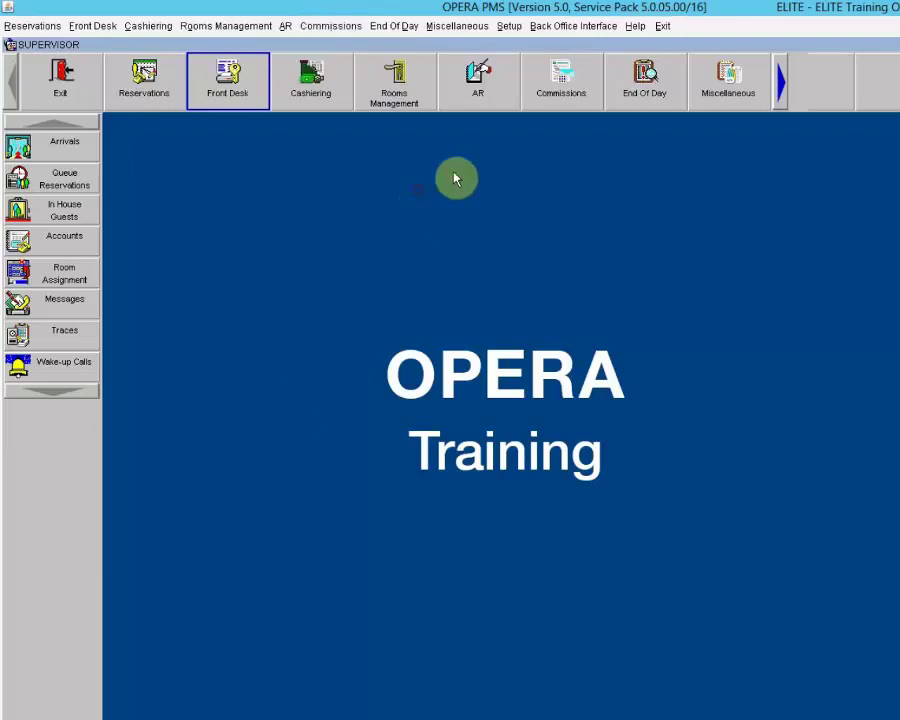
left_click(561, 84)
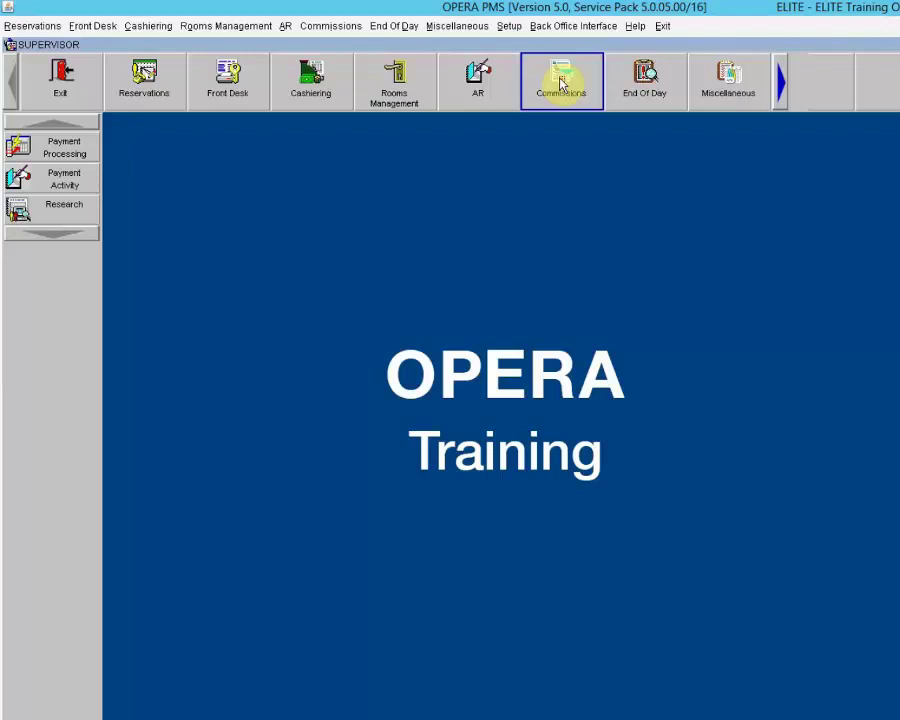
left_click(315, 286)
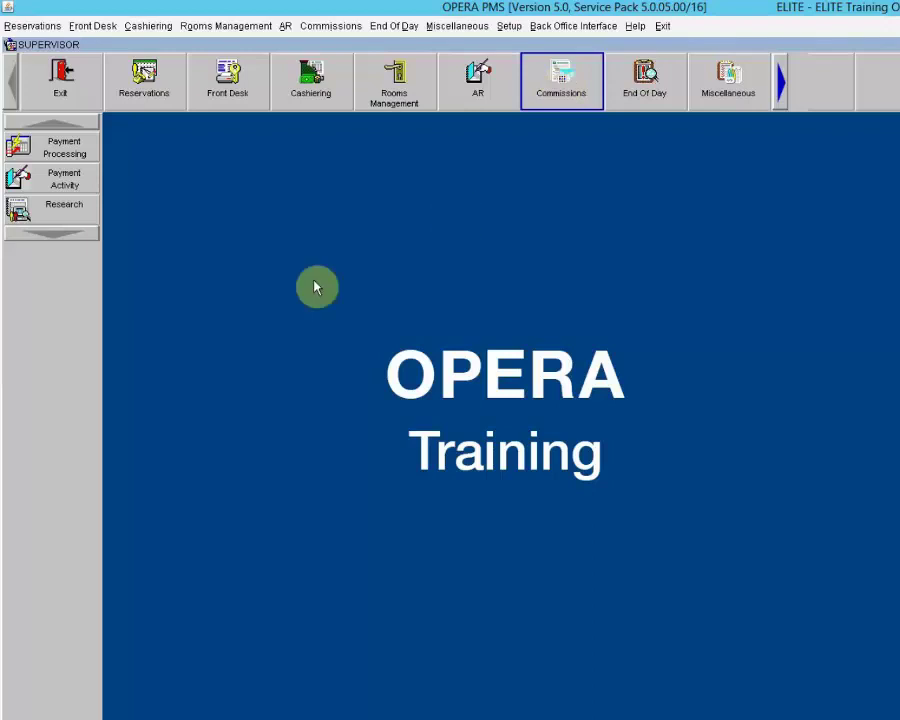
left_click(30, 148)
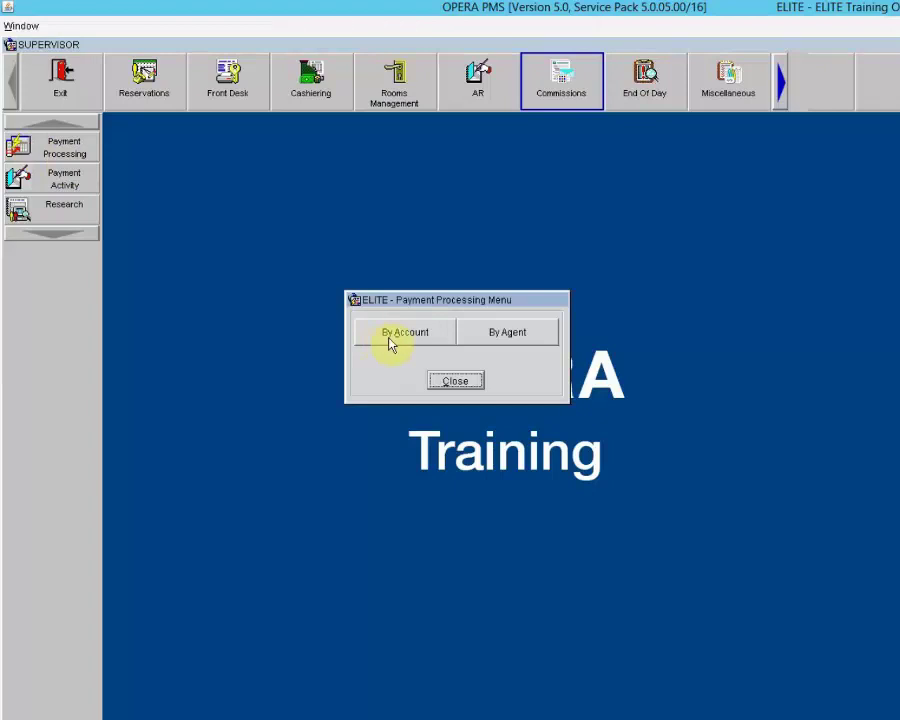
left_click(390, 340)
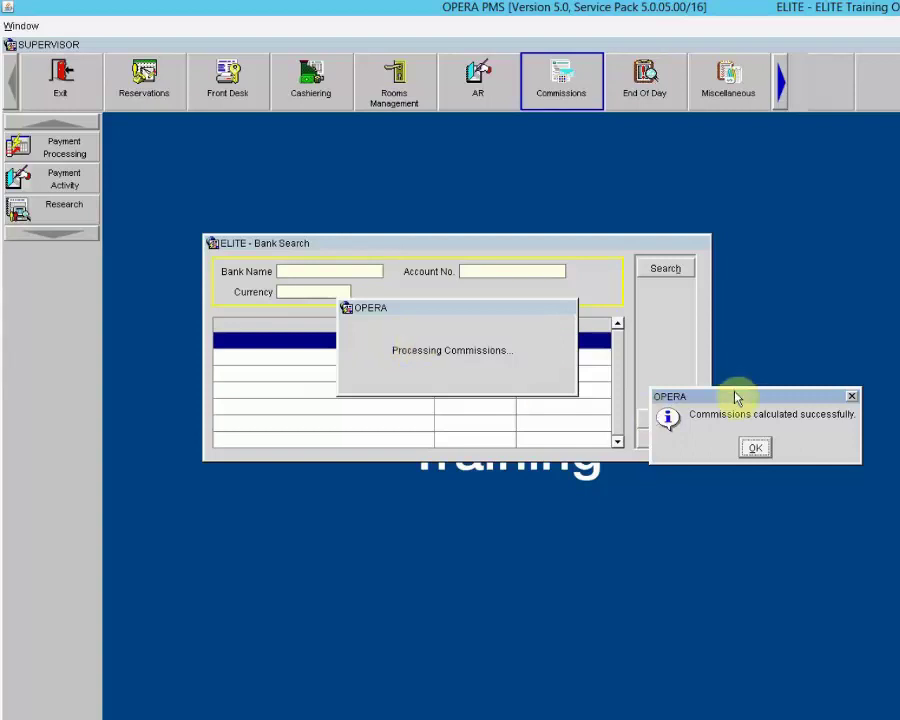
left_click_drag(735, 397, 554, 336)
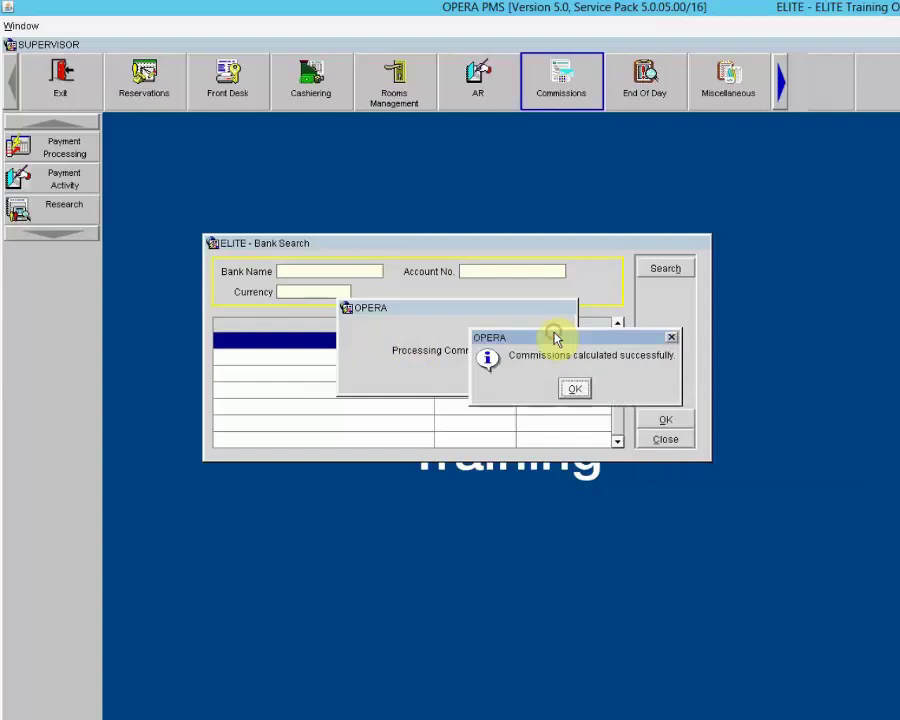
left_click(575, 390)
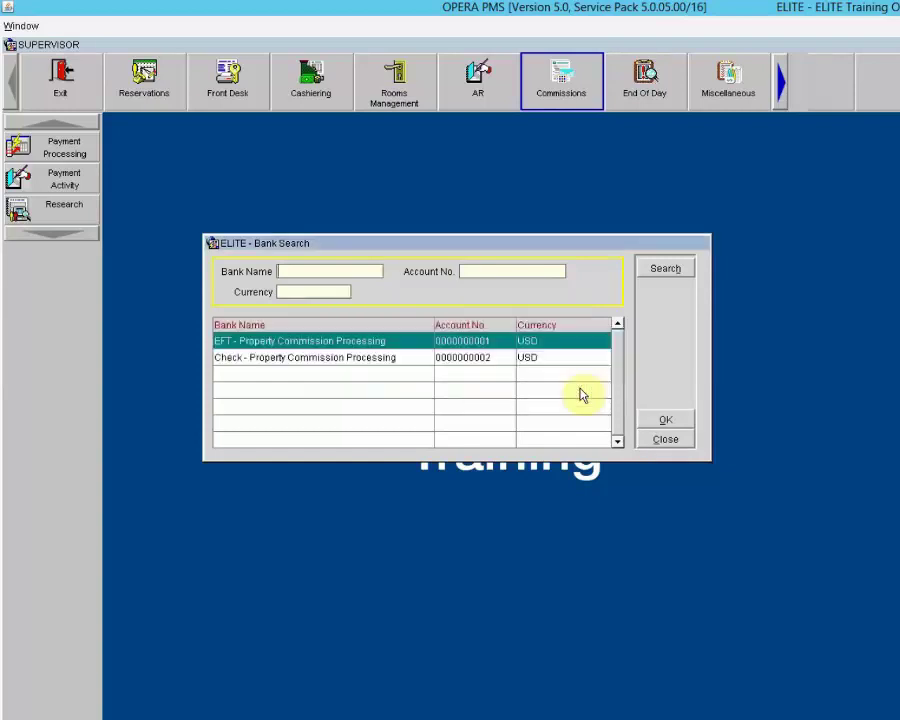
- Open commission processing for the EFT - Property Commission Processing bank account
left_click(287, 345)
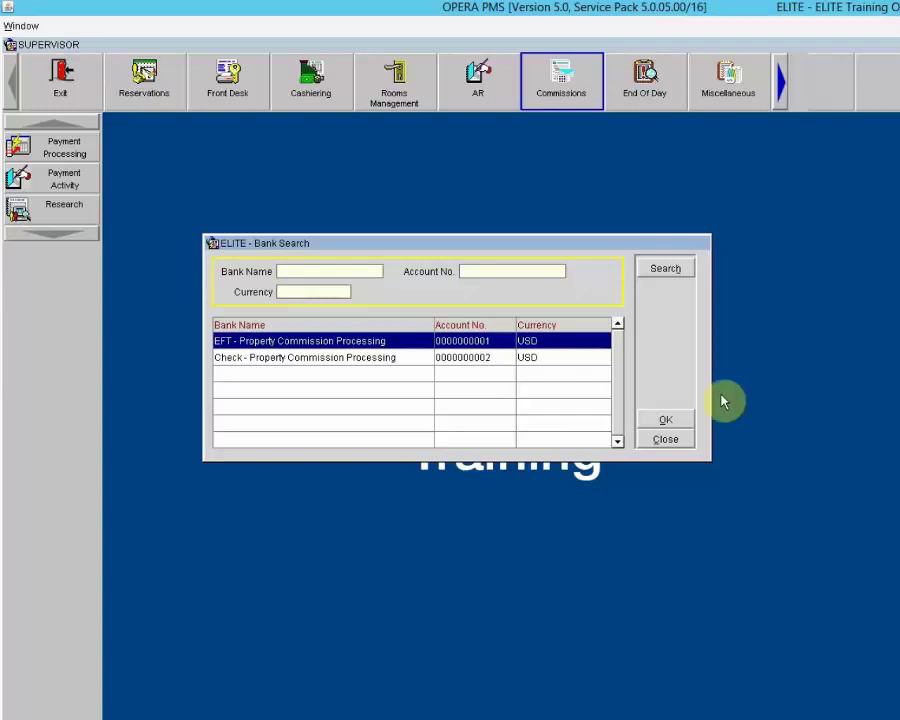
left_click(665, 419)
left_click(402, 331)
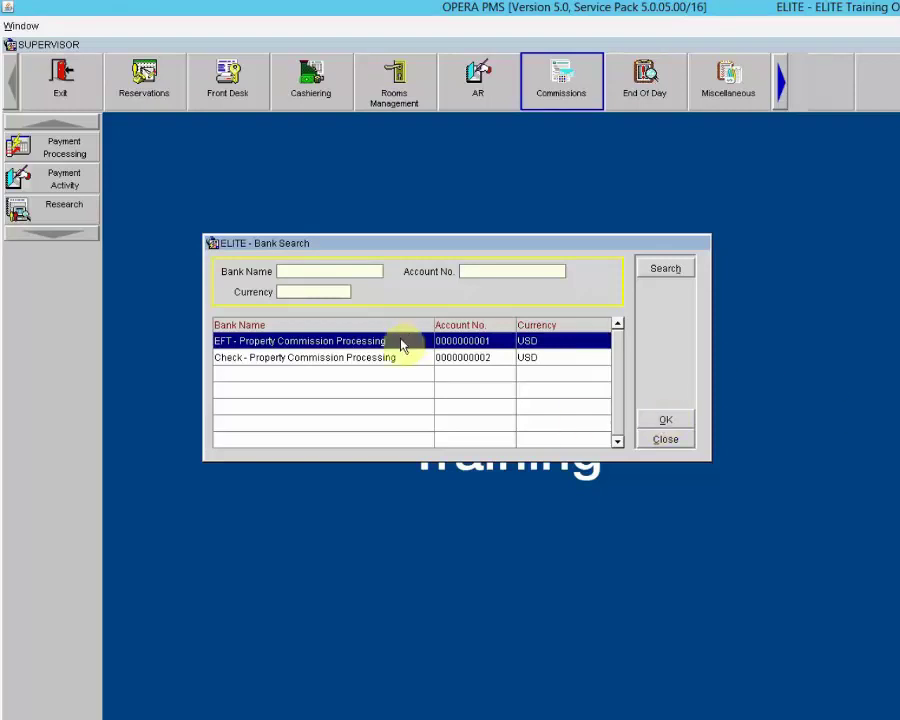
left_click(668, 424)
left_click(661, 419)
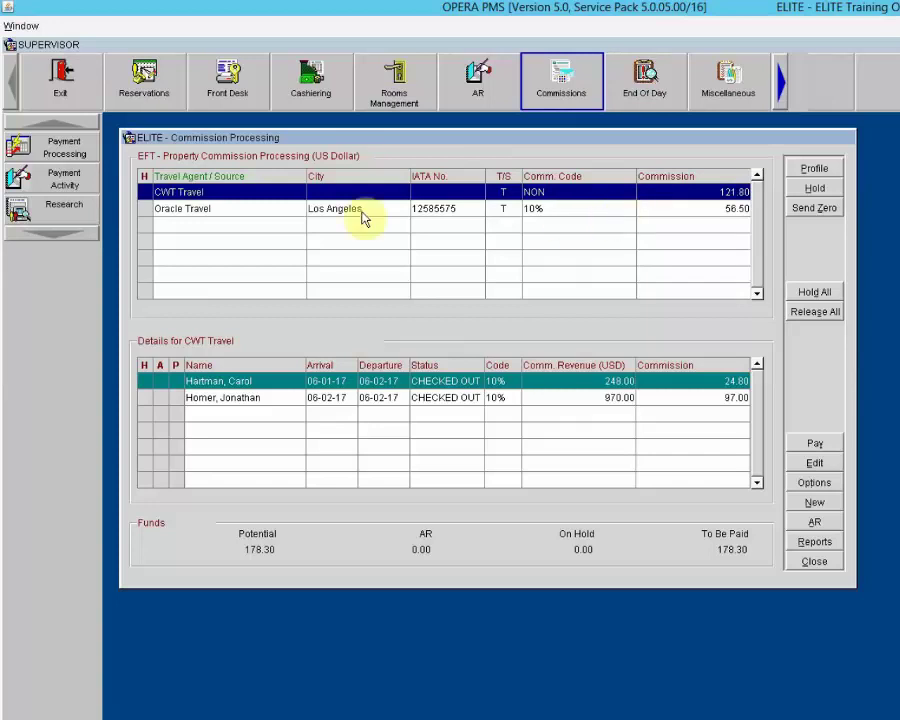
- Review the reservation commission details listed for Oracle Travel and CWT Travel
left_click(189, 211)
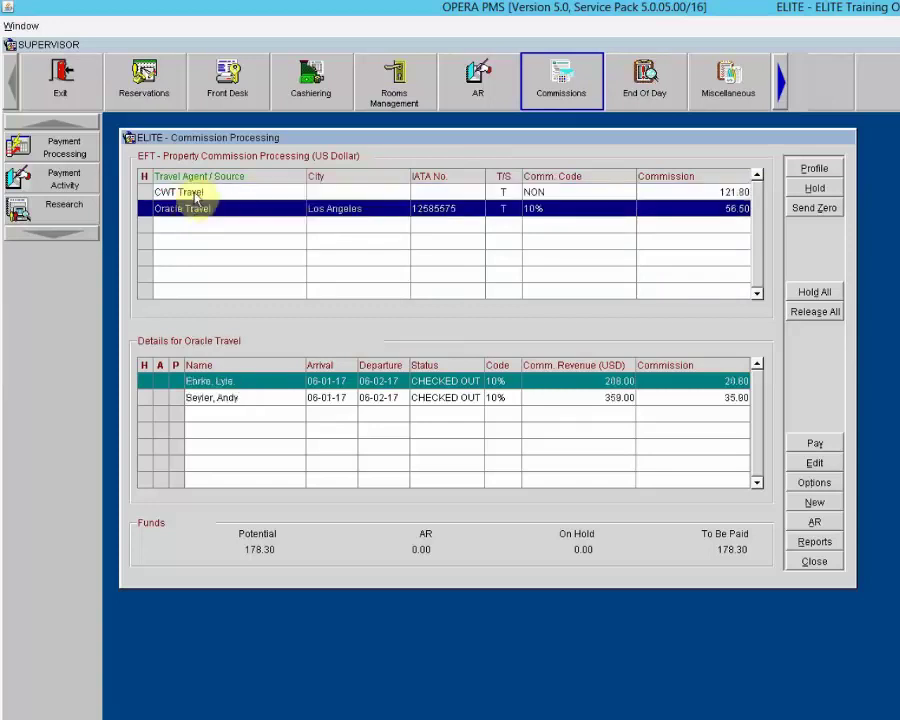
left_click(195, 191)
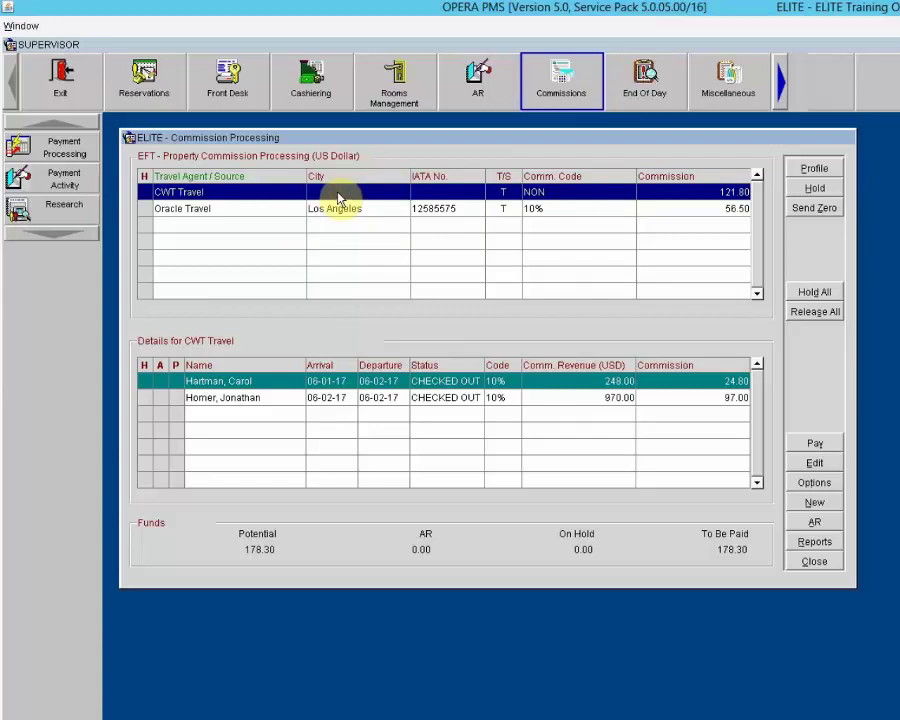
left_click(276, 386)
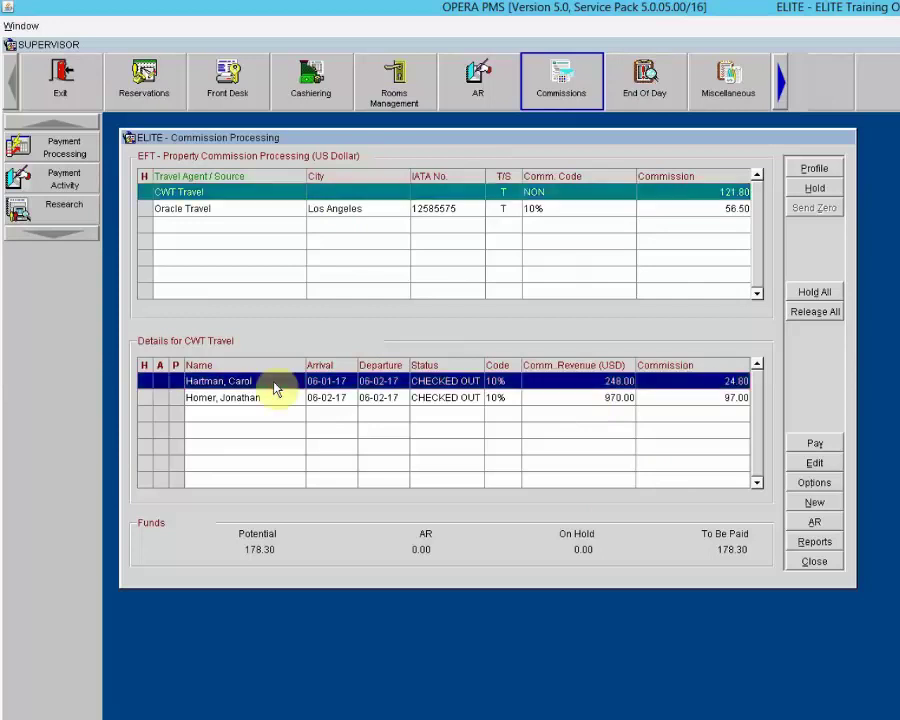
left_click(300, 212)
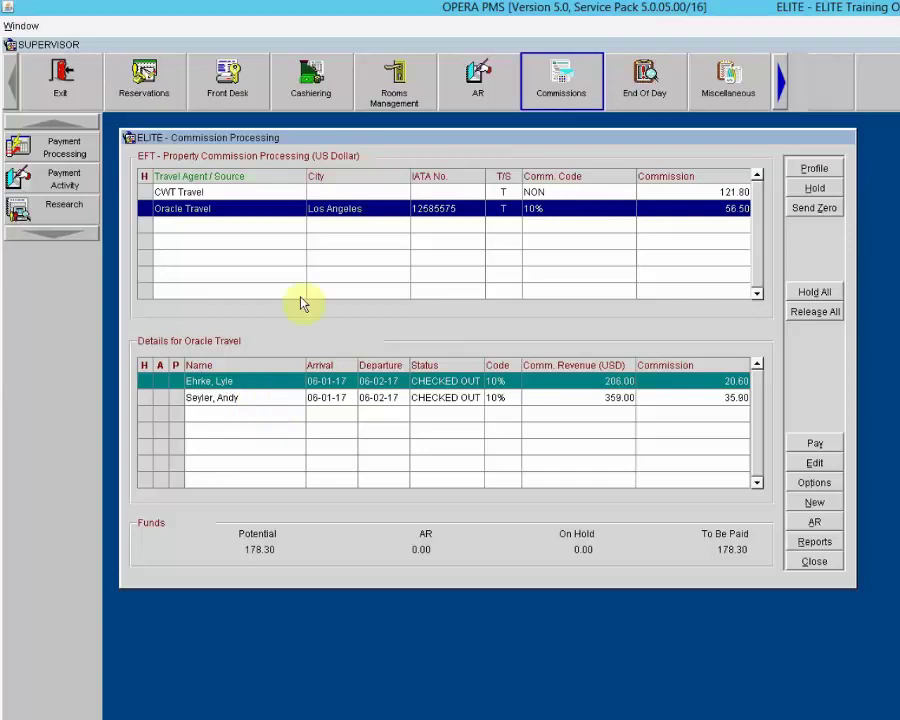
- Put all of CWT Travel's commissions on hold with reason code HOLD, Hold for Research
left_click(291, 196)
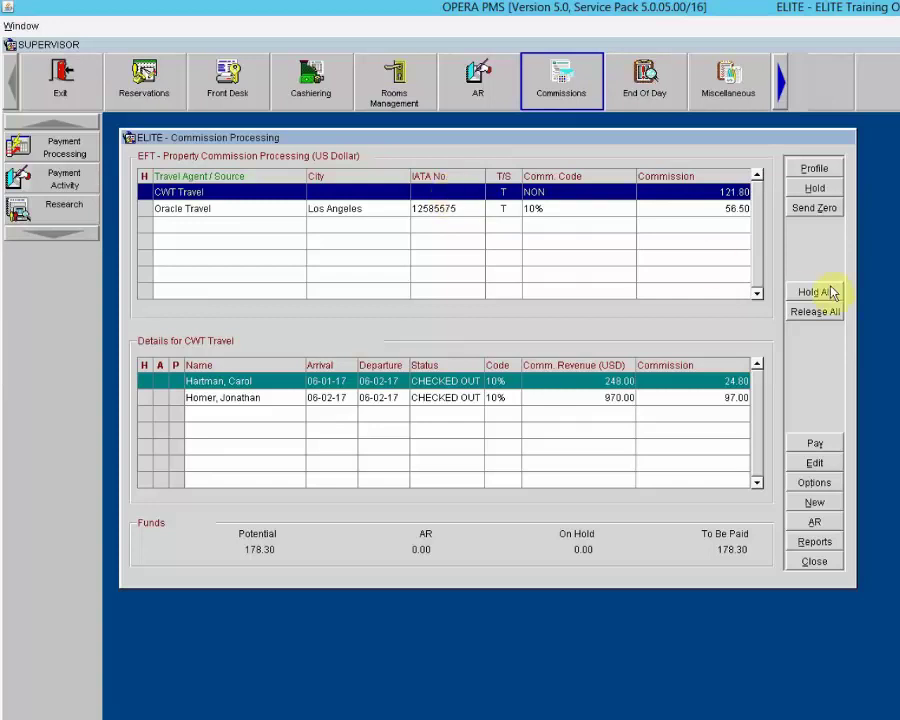
left_click(816, 189)
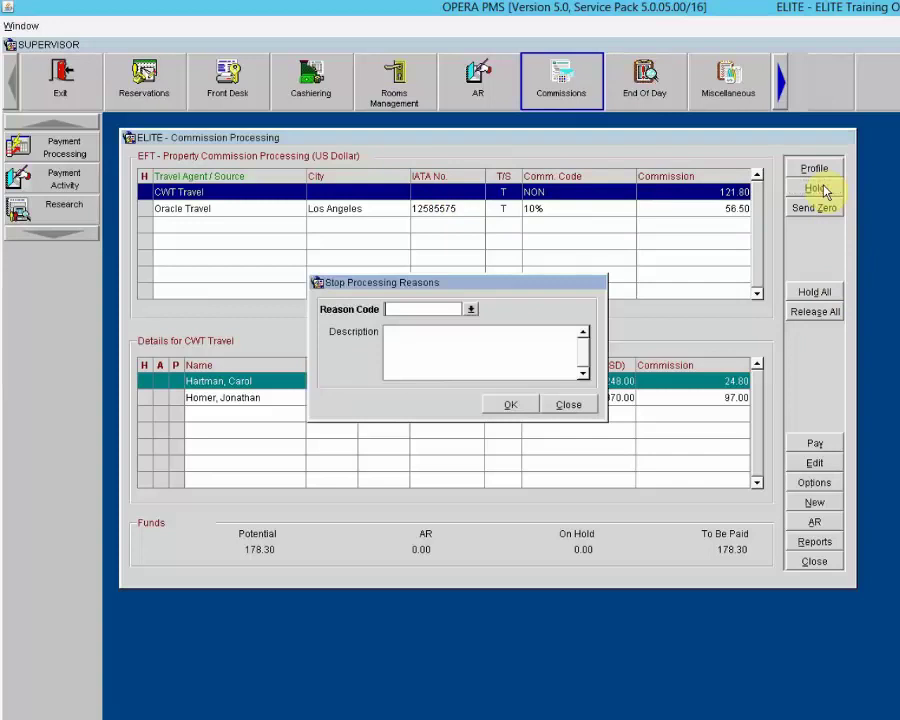
left_click(471, 309)
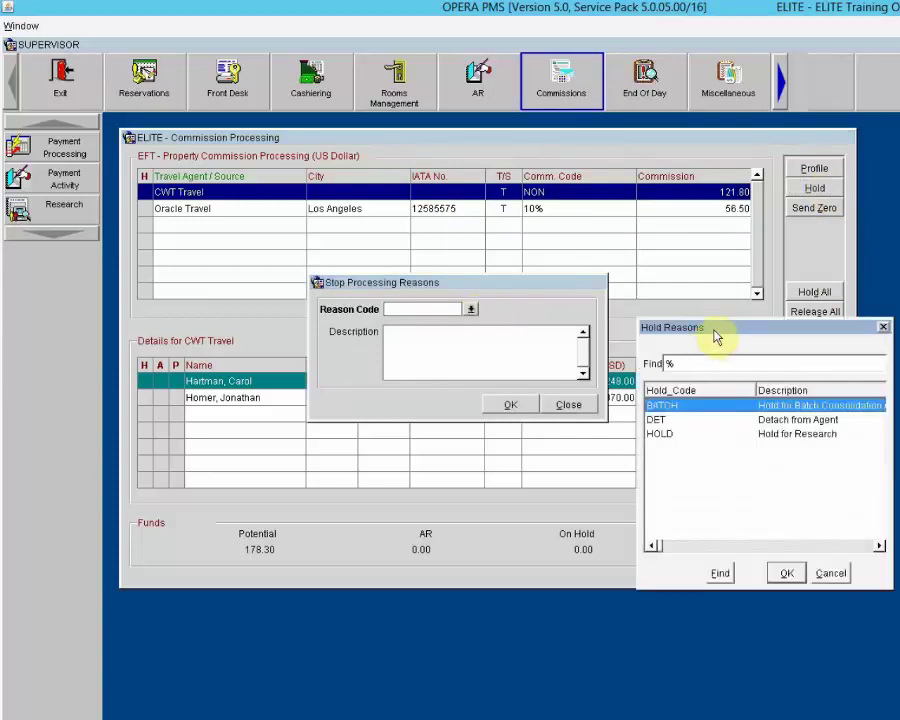
left_click_drag(714, 280, 666, 309)
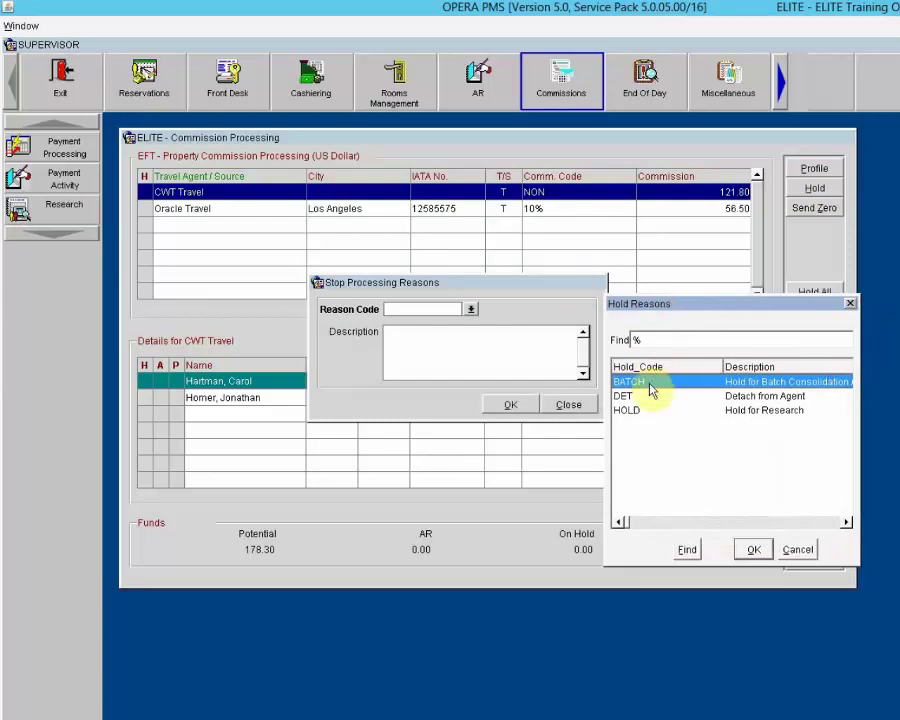
left_click(727, 412)
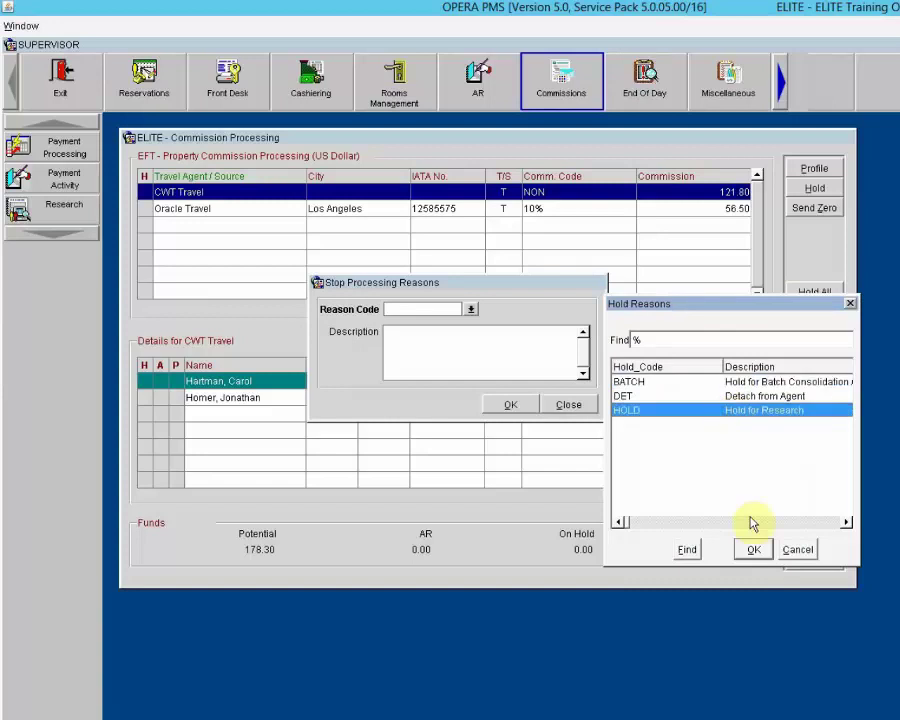
left_click(751, 548)
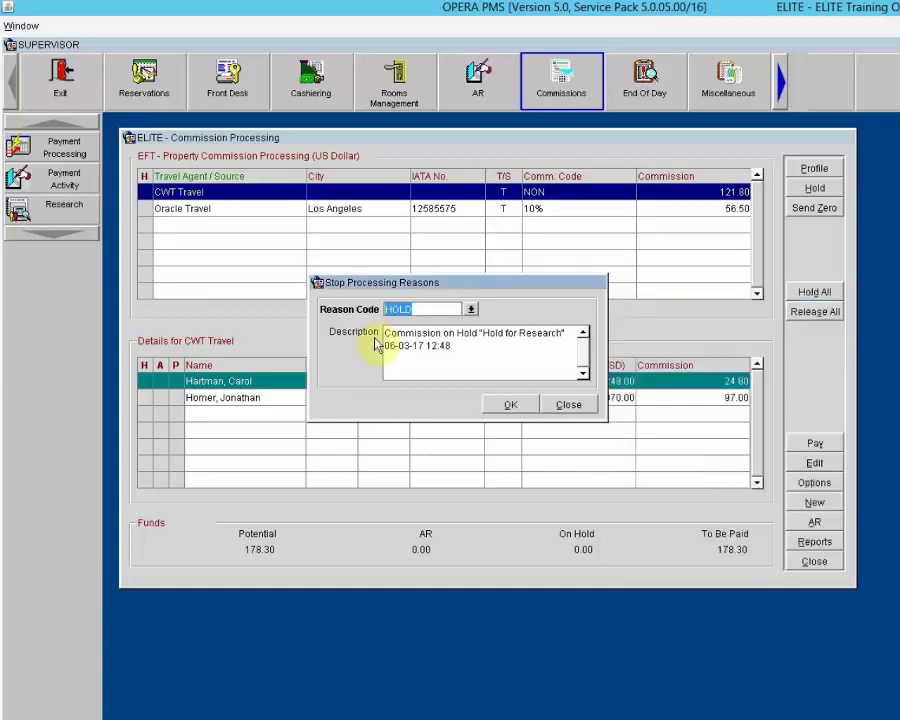
left_click(510, 405)
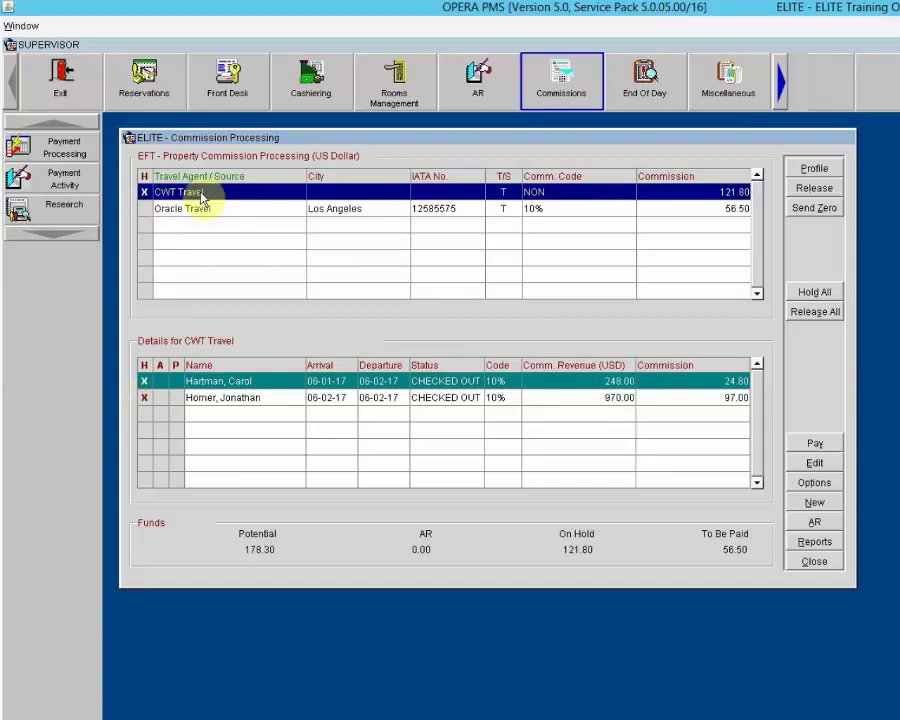
- Release the hold on CWT Travel's commissions
left_click(143, 381)
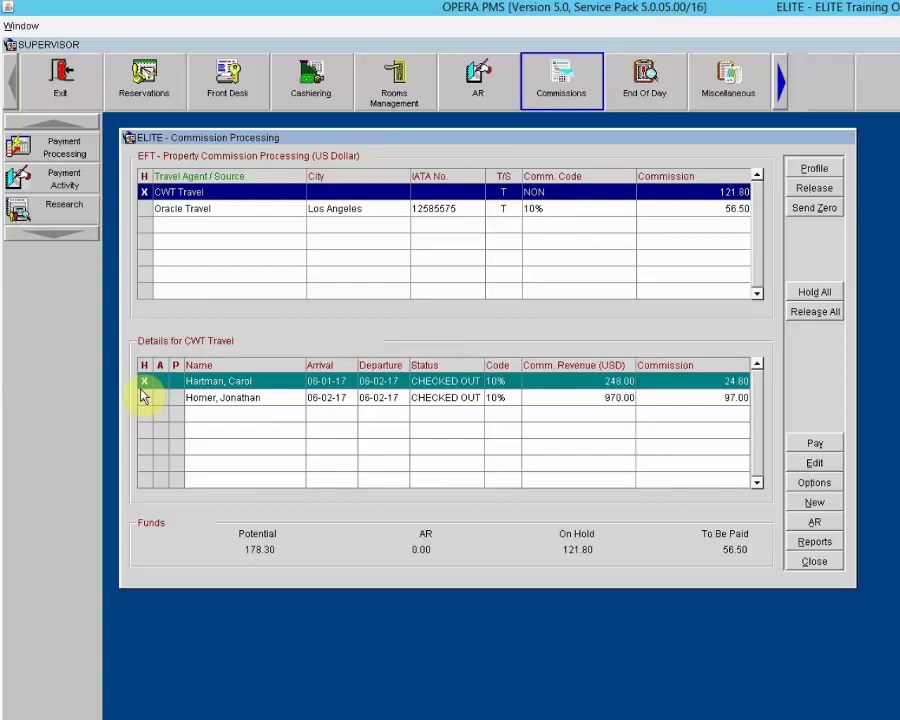
left_click(143, 397)
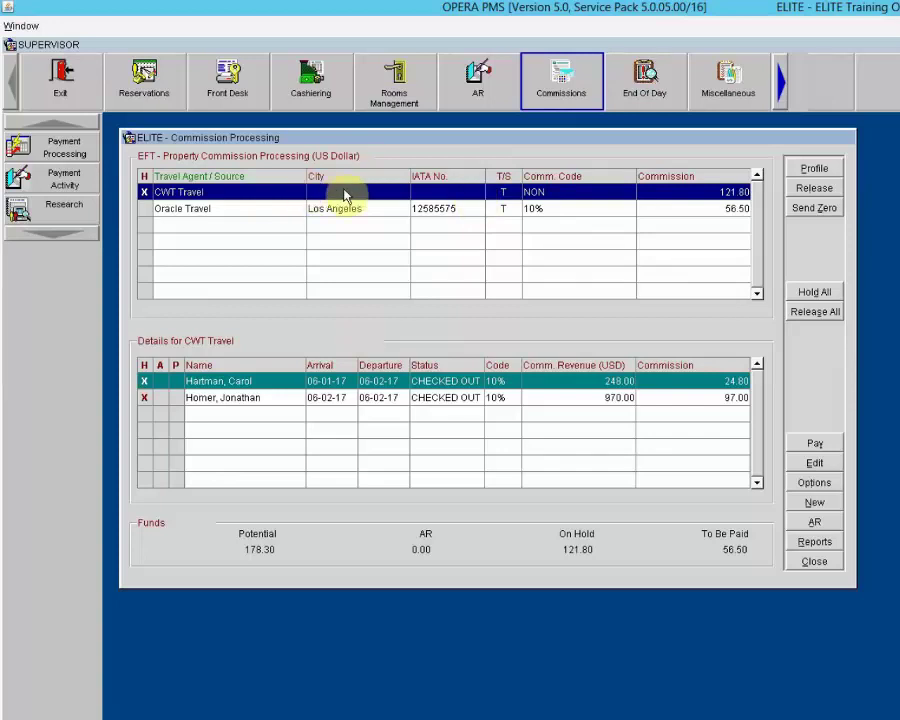
left_click(807, 191)
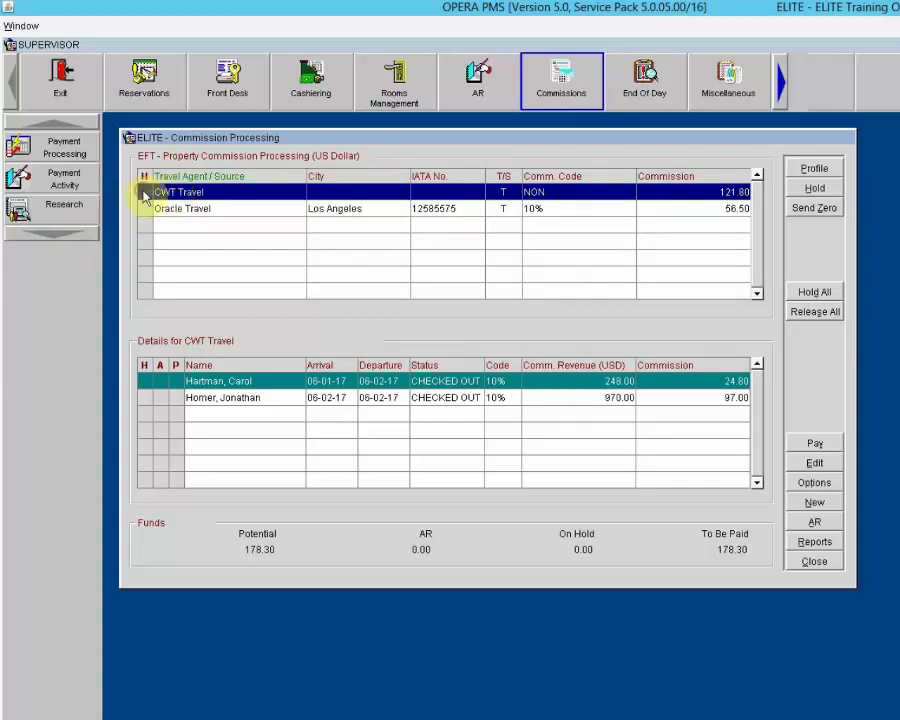
- Hold CWT Travel again with reason code HOLD through its hold marker, and release it the same way
left_click(143, 192)
left_click(470, 309)
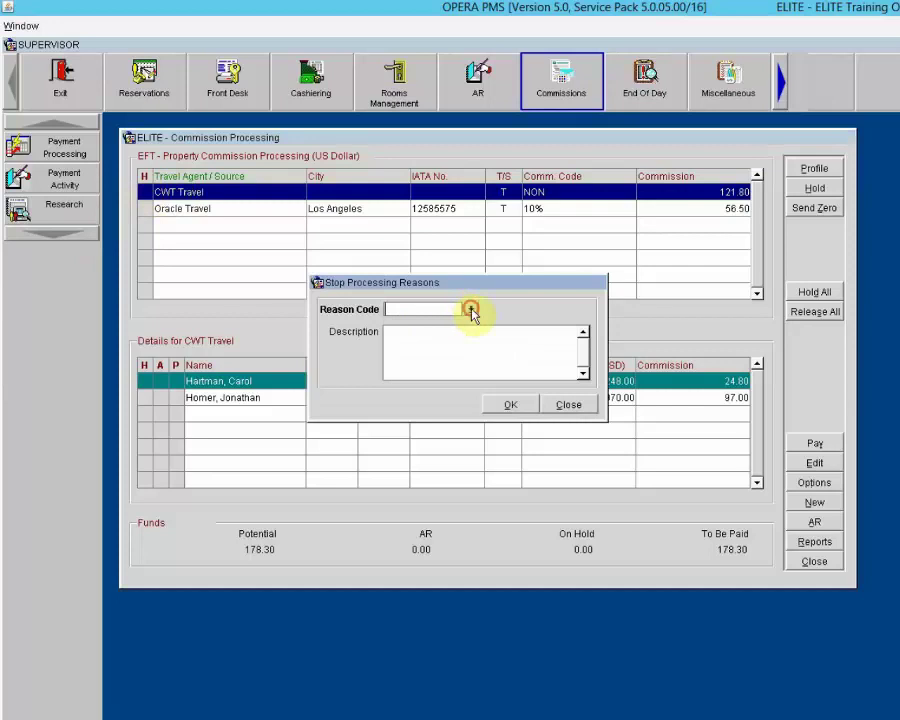
left_click(727, 433)
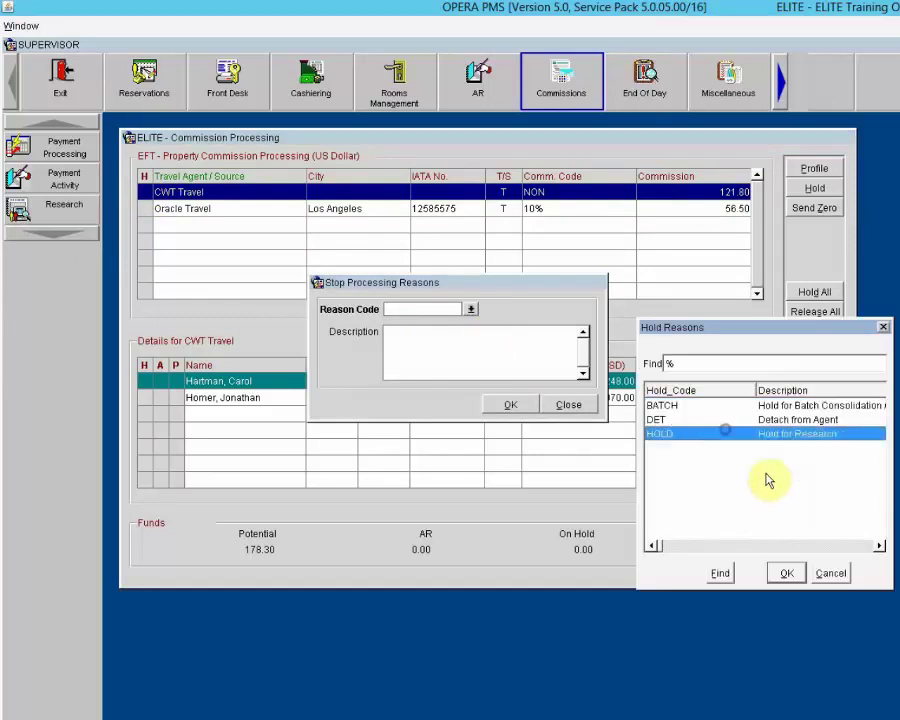
left_click(787, 573)
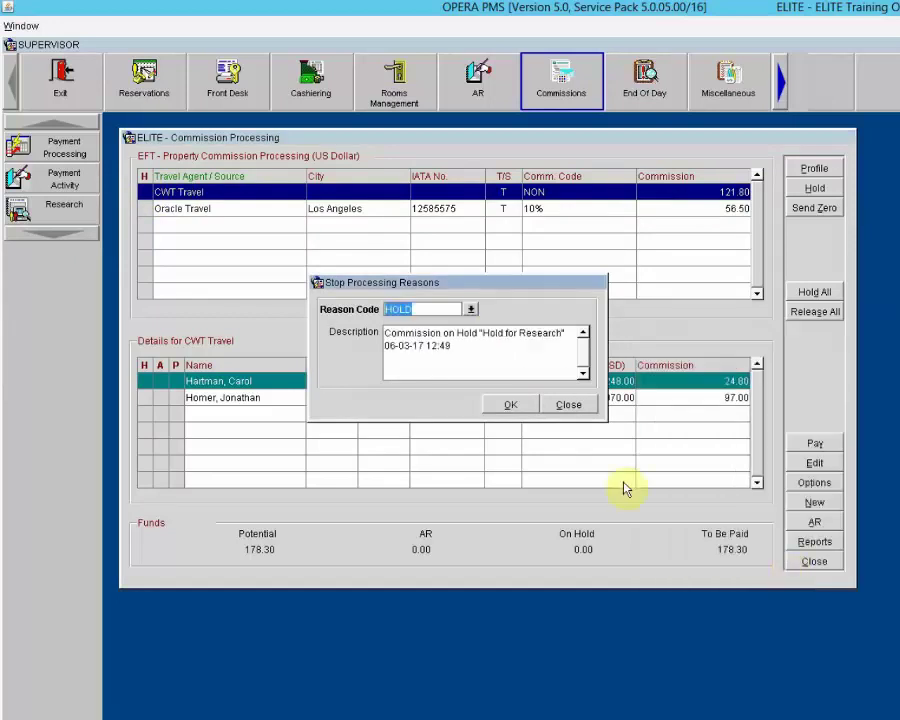
left_click(508, 404)
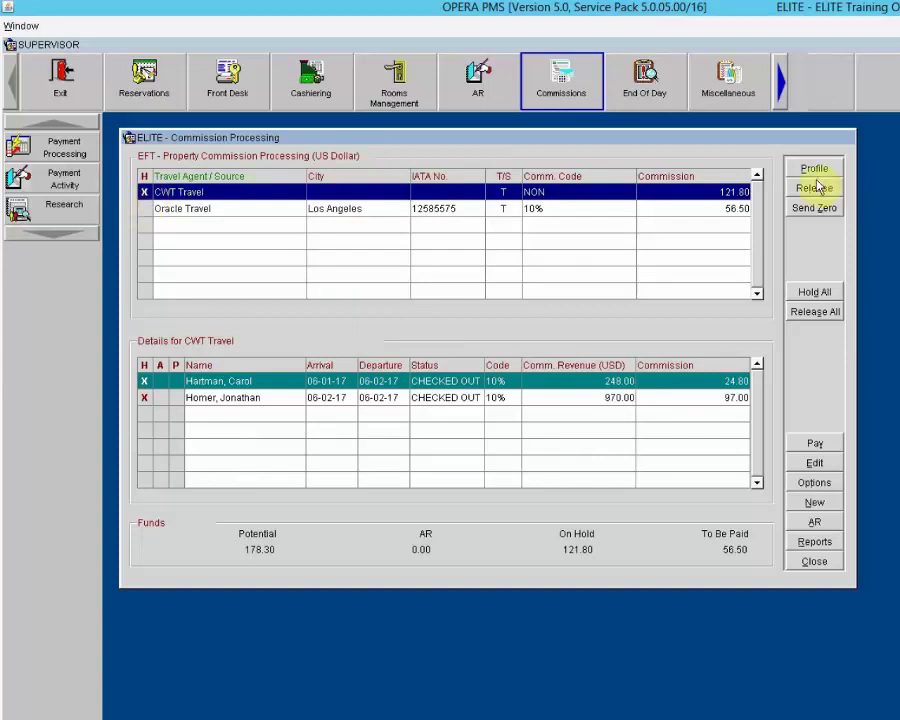
left_click(144, 191)
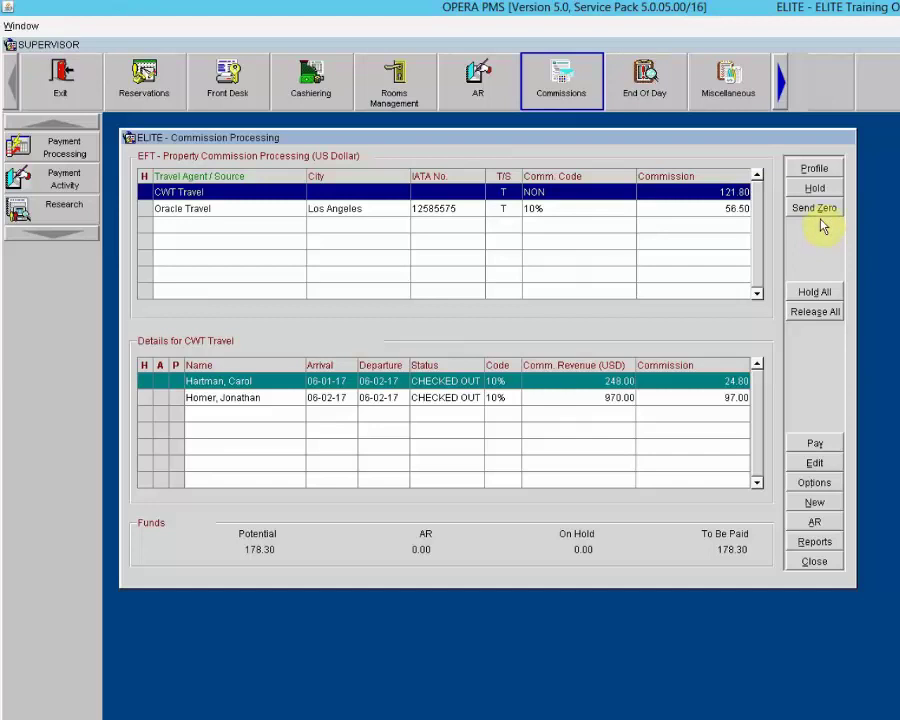
- Request the transfer of zero commissions to history, but decline it for both the EFT bank account and CWT Travel
left_click(815, 212)
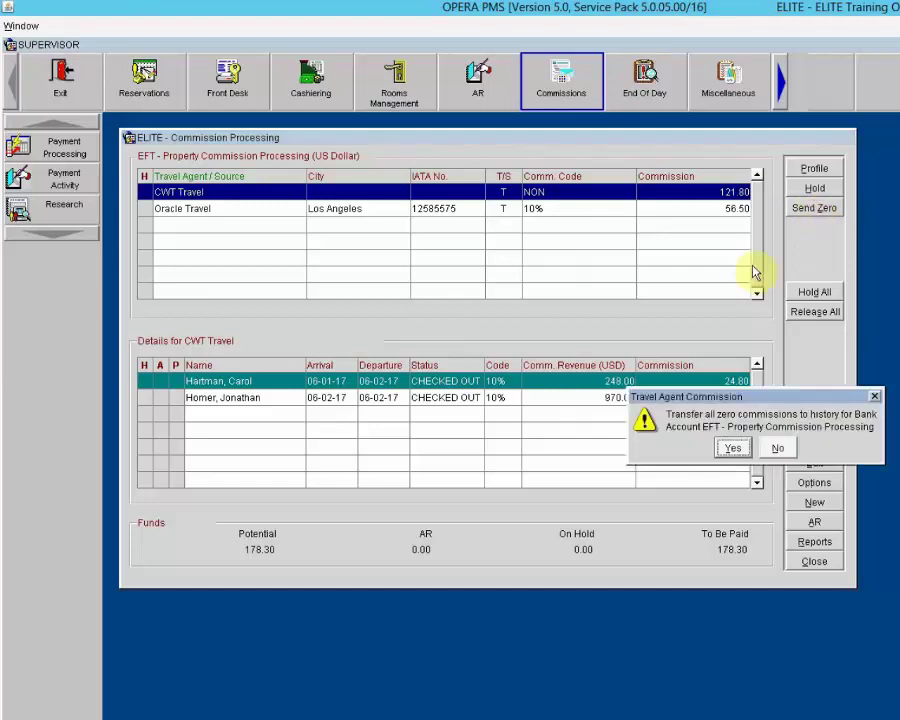
left_click_drag(752, 398, 513, 255)
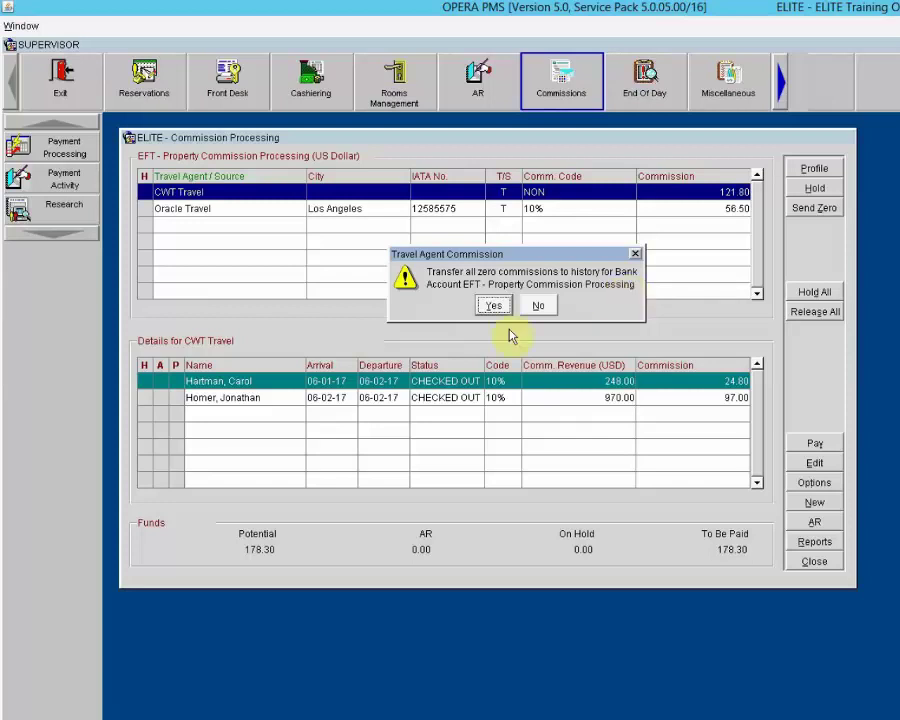
left_click(530, 306)
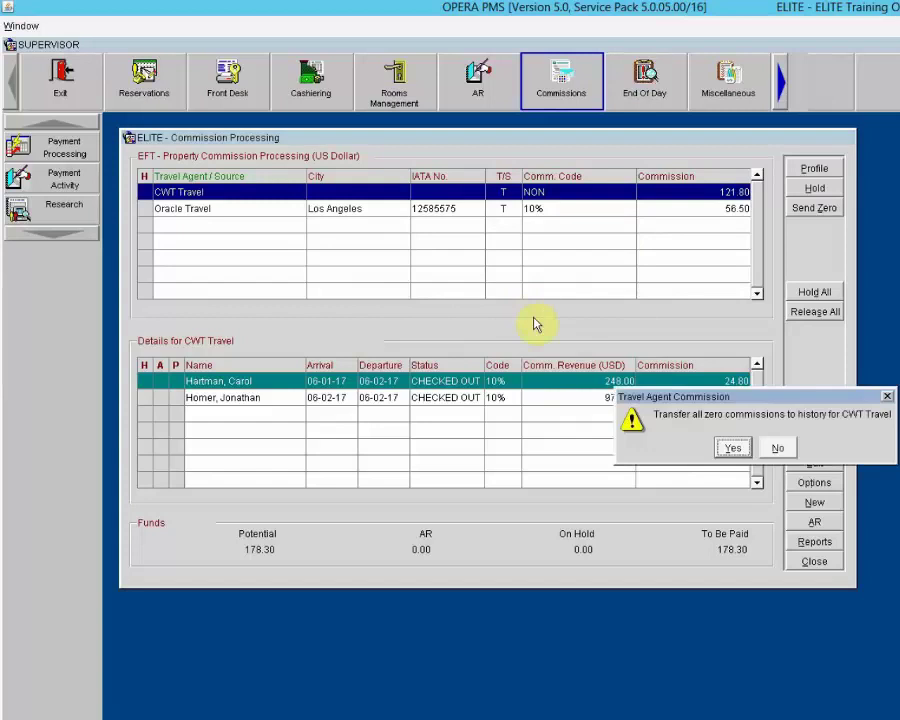
left_click_drag(743, 396, 510, 275)
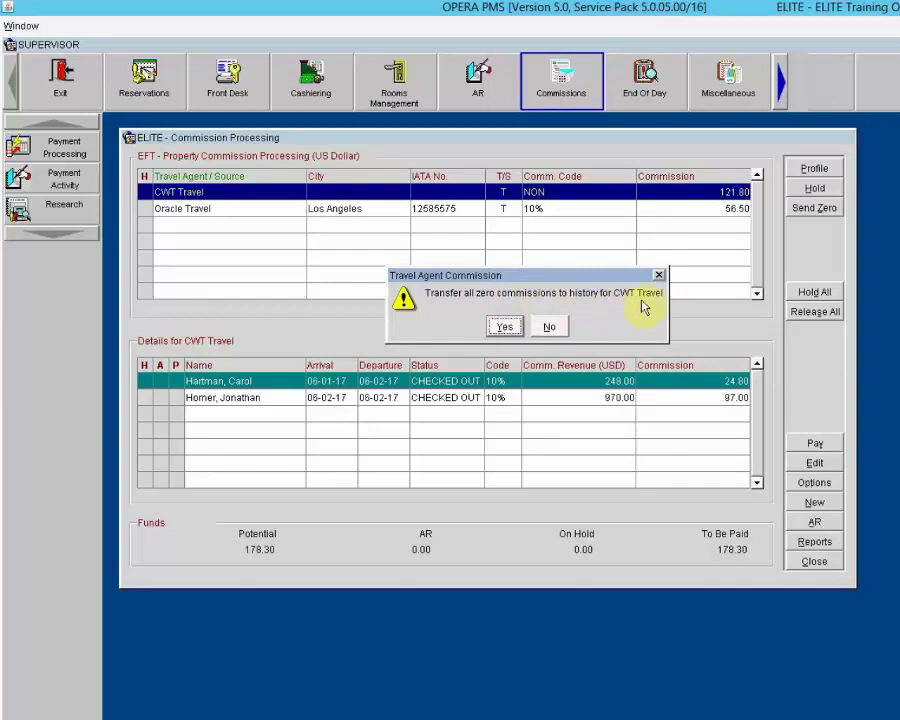
left_click(551, 327)
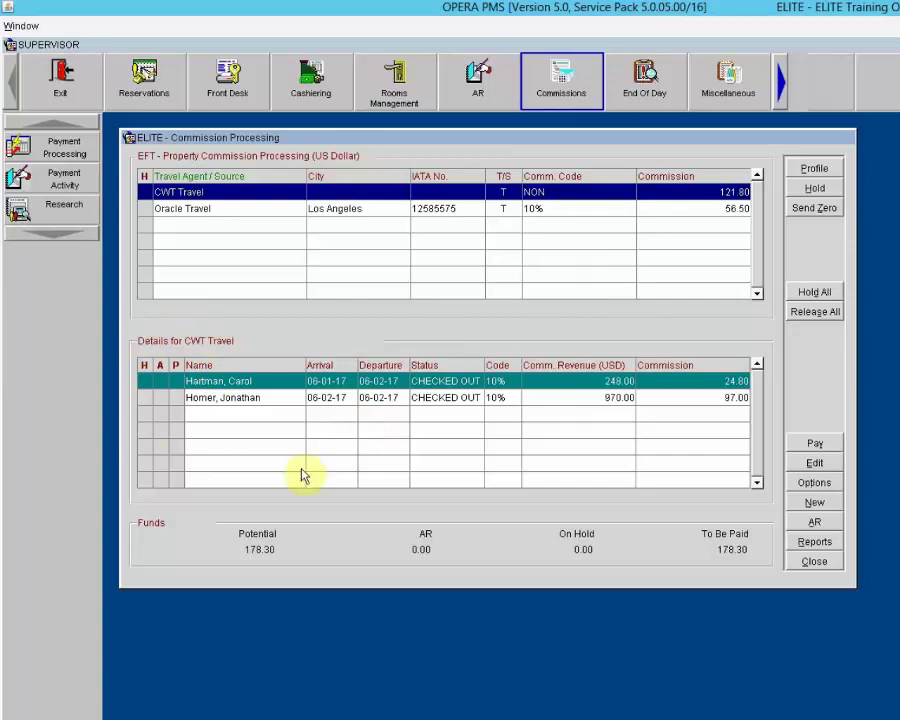
- Put CWT Travel's reservation arriving 06-01-17 on hold with reason code HOLD, Hold for Research
left_click(296, 383)
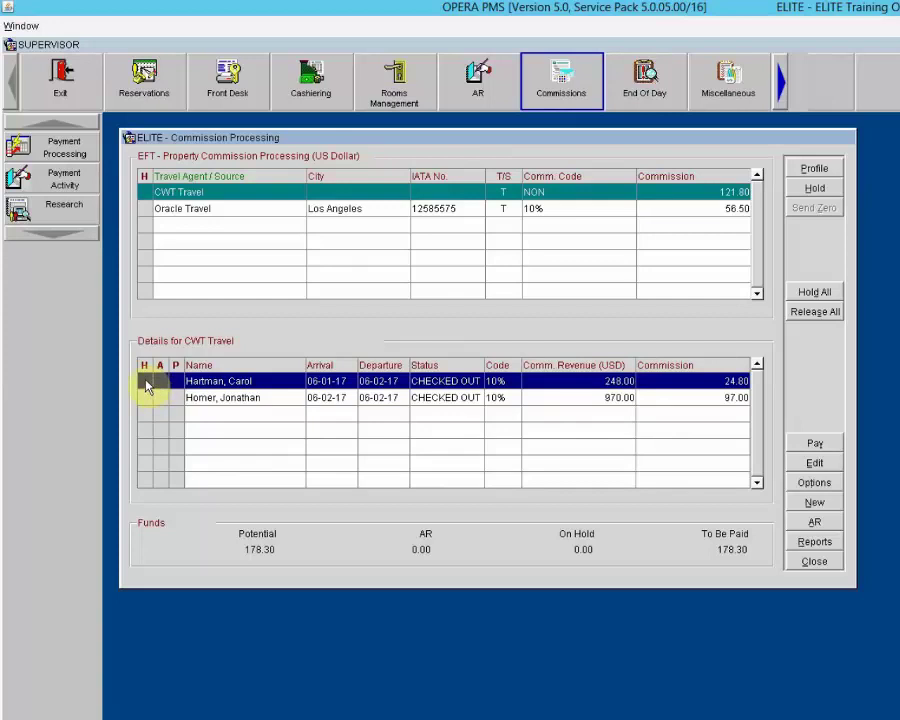
left_click(147, 386)
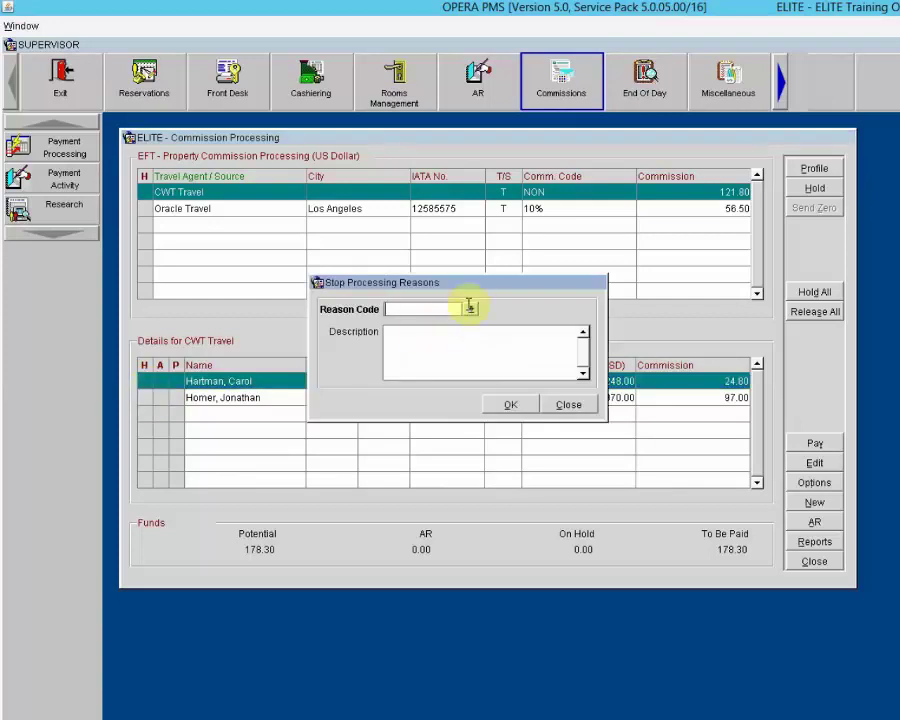
left_click(471, 311)
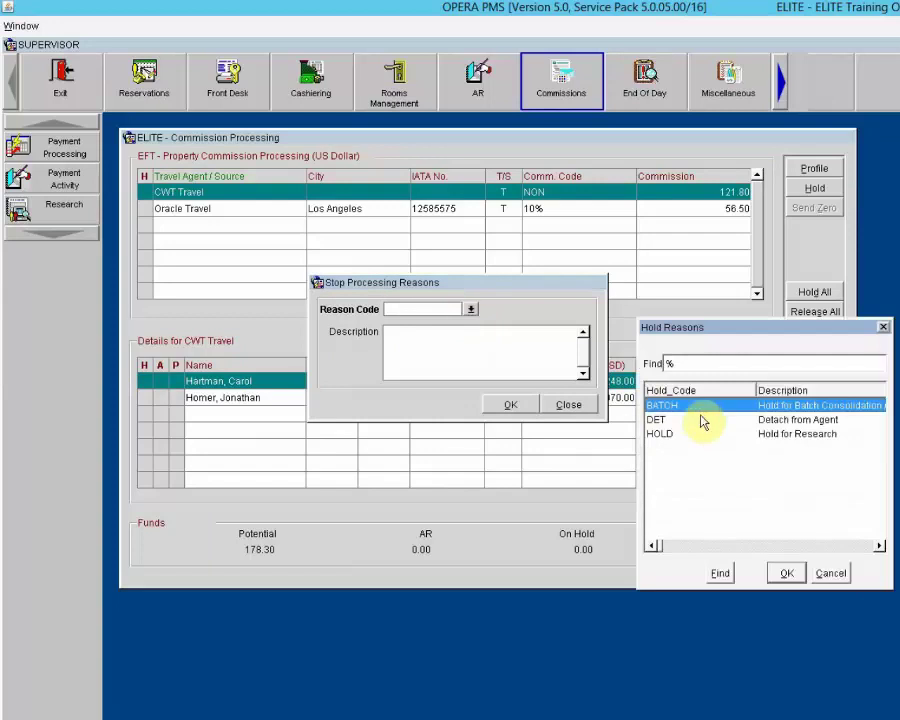
left_click(707, 422)
left_click(707, 435)
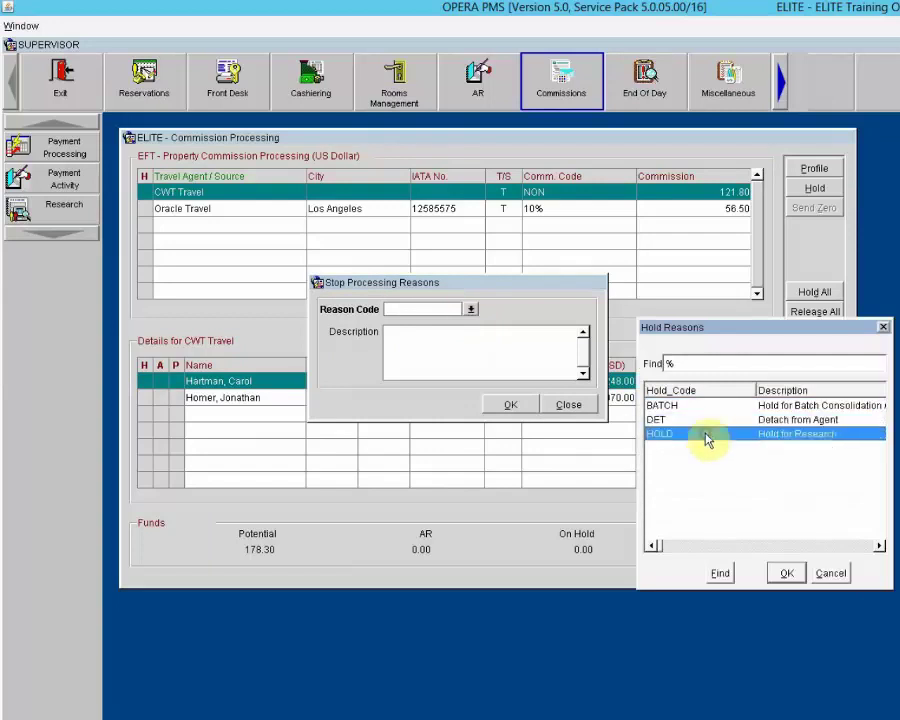
left_click(787, 575)
left_click(511, 406)
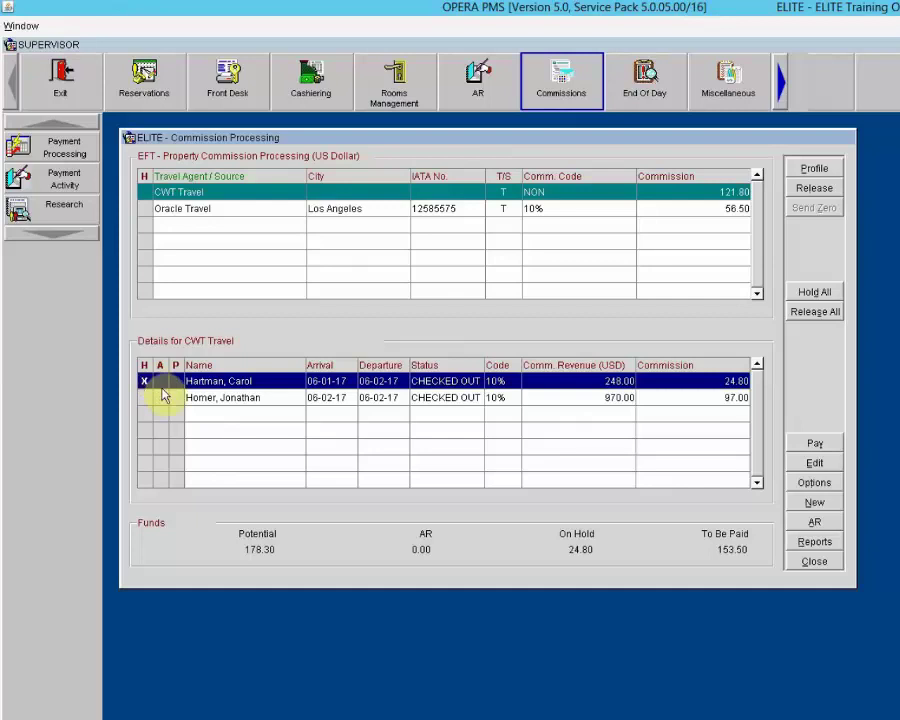
- Mark CWT Travel's reservation arriving 06-02-17 for AR, then remove, reapply and remove the AR mark
left_click(250, 403)
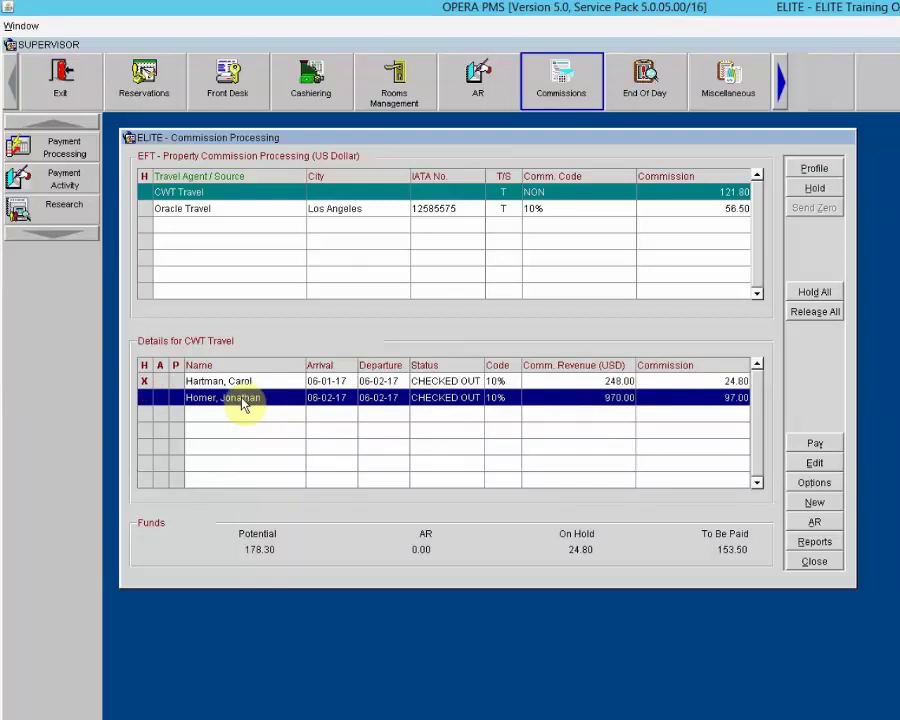
left_click(813, 523)
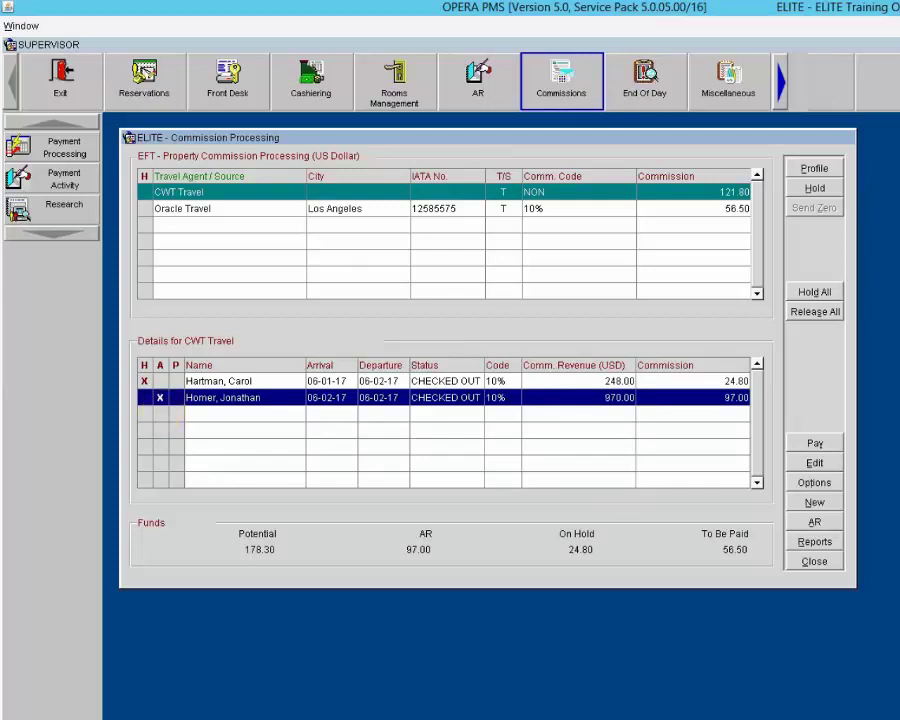
left_click(159, 399)
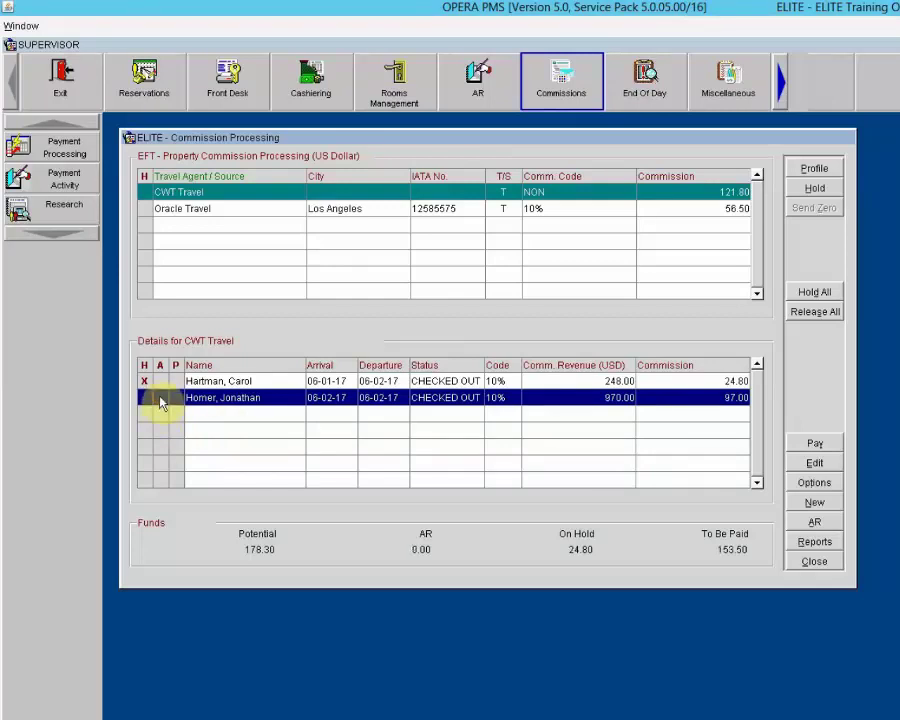
left_click(159, 399)
left_click(159, 399)
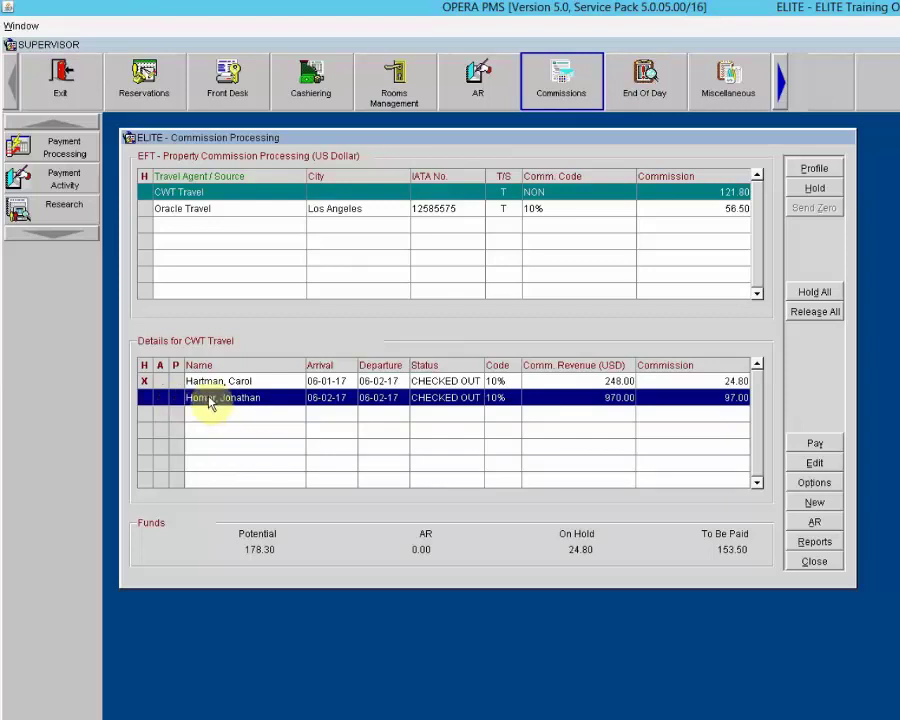
- Release the hold on CWT Travel's reservation arriving 06-01-17 and select the one arriving 06-02-17
left_click(145, 382)
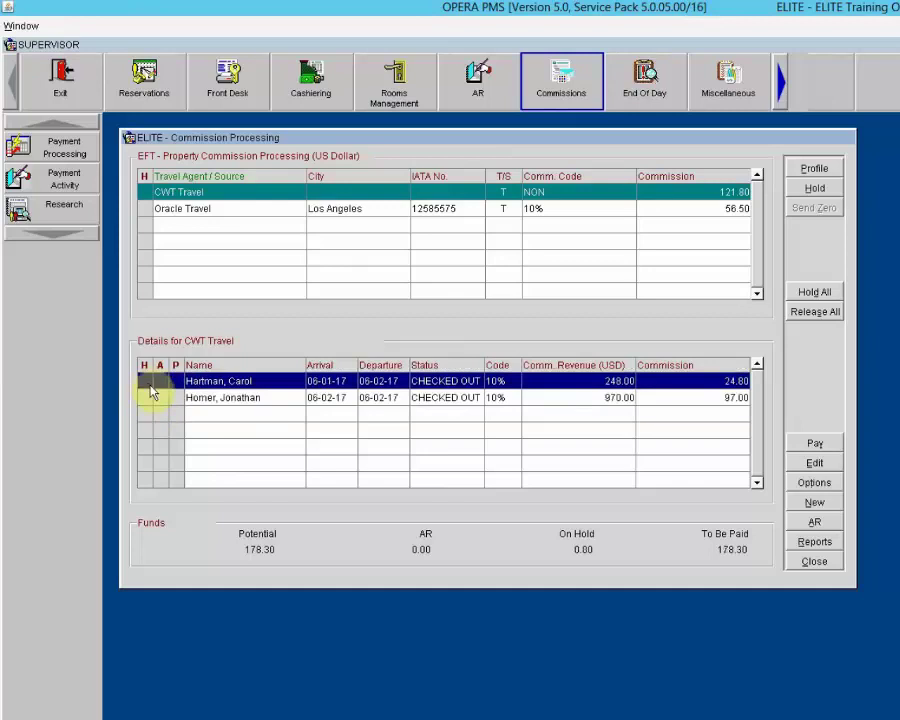
left_click(182, 400)
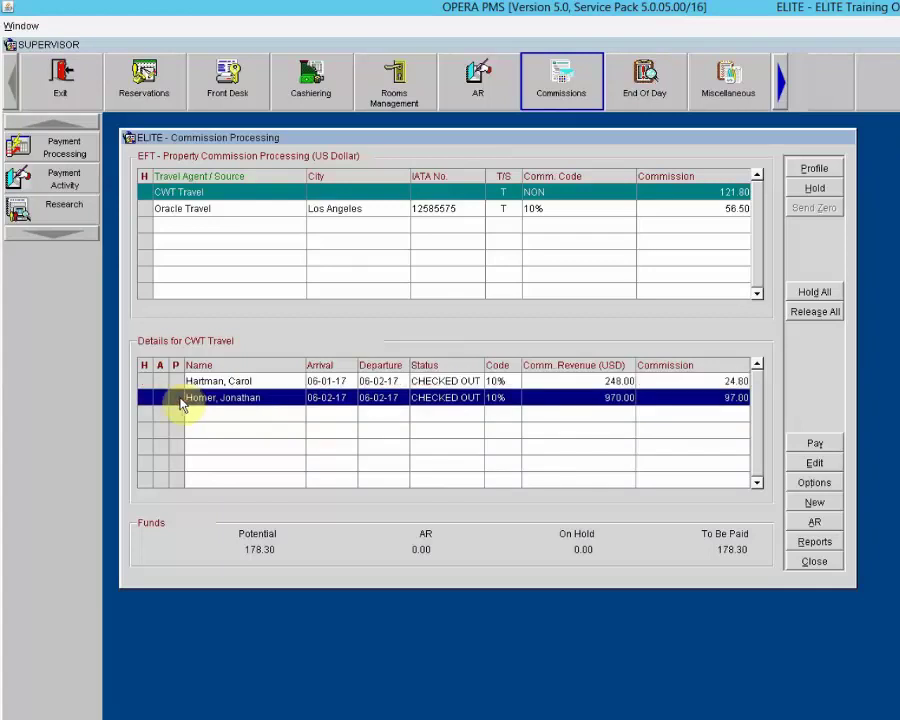
left_click(815, 524)
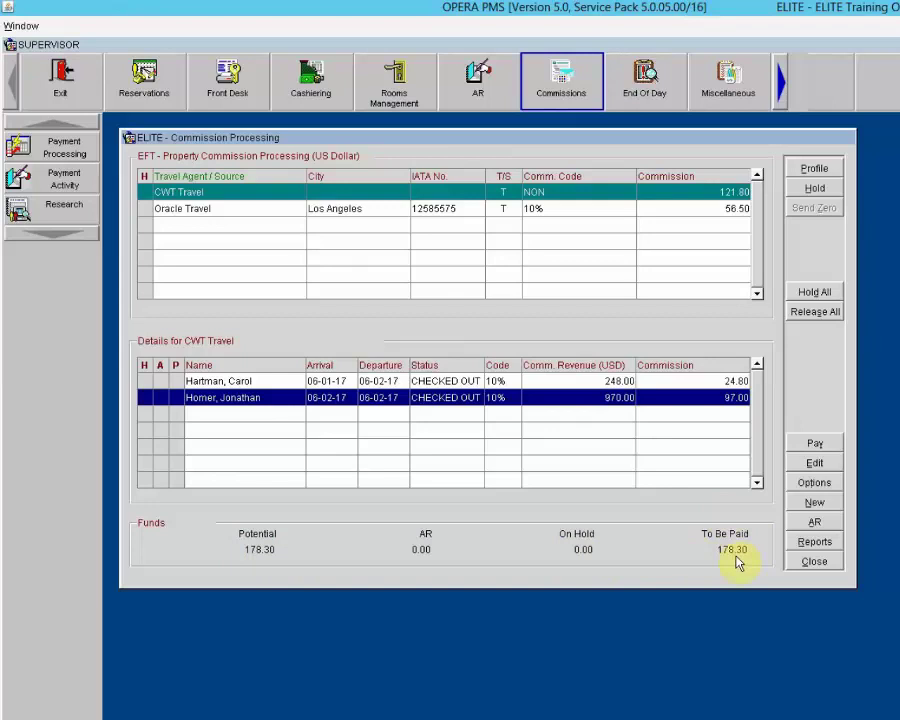
- Hold CWT Travel's reservation arriving 06-02-17 with reason code HOLD, Hold for Research, and release it again
left_click(145, 399)
left_click(471, 308)
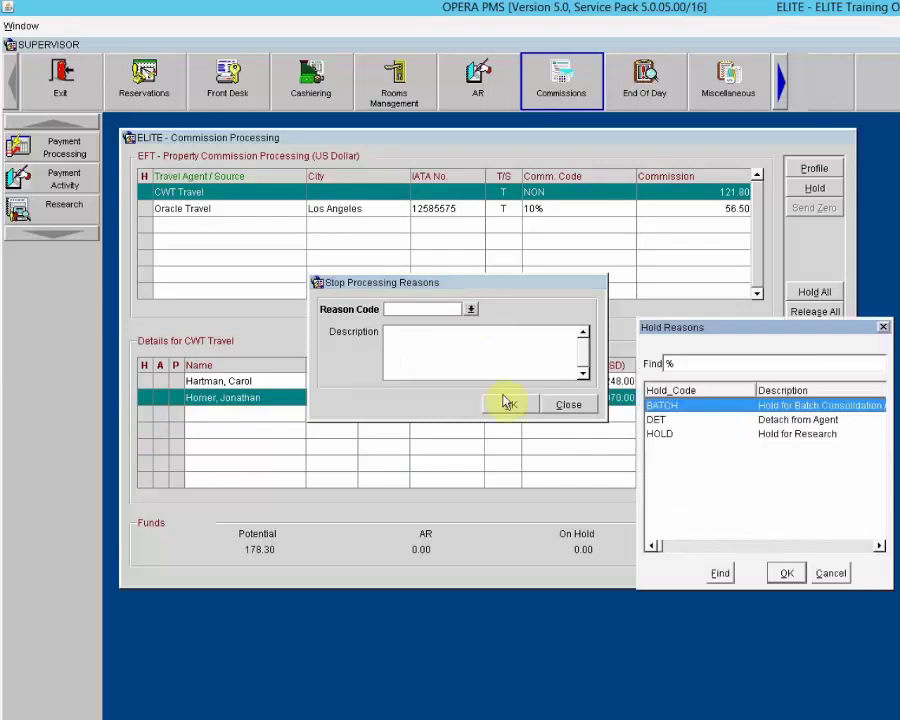
left_click(773, 434)
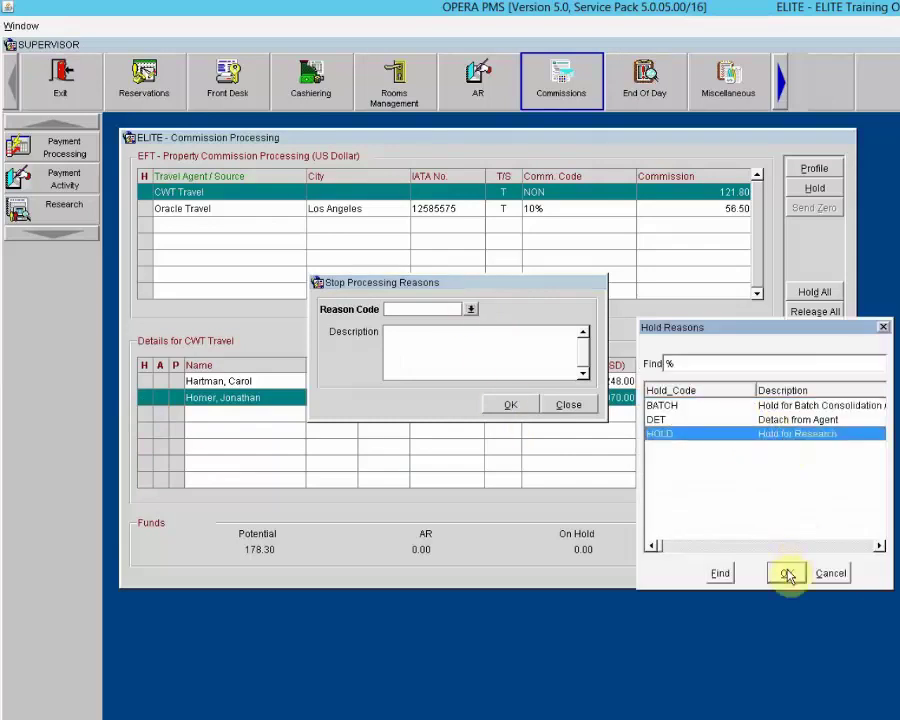
left_click(786, 572)
left_click(510, 346)
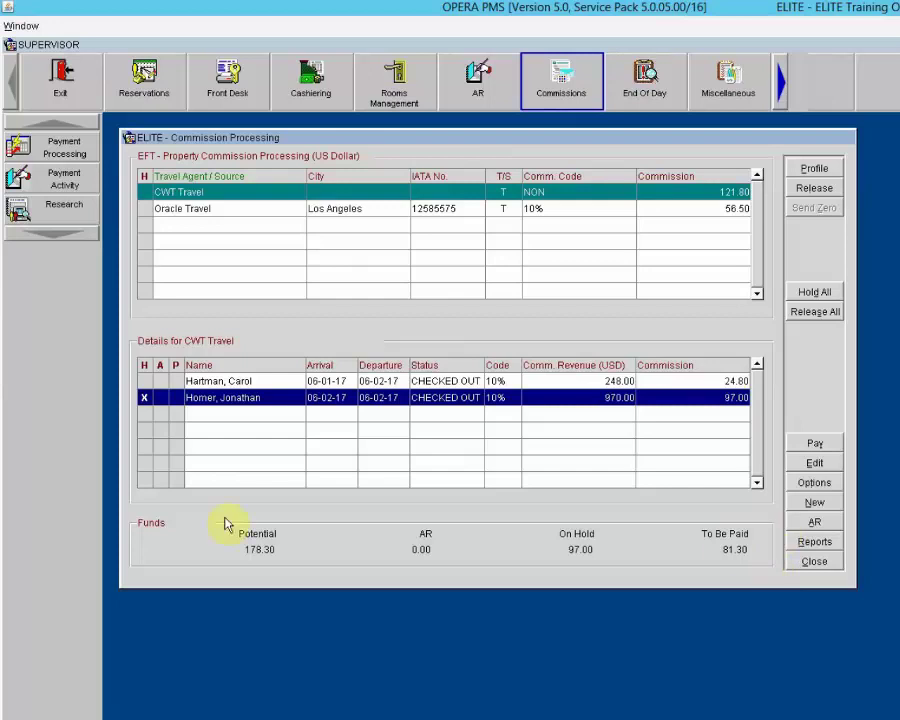
left_click(145, 399)
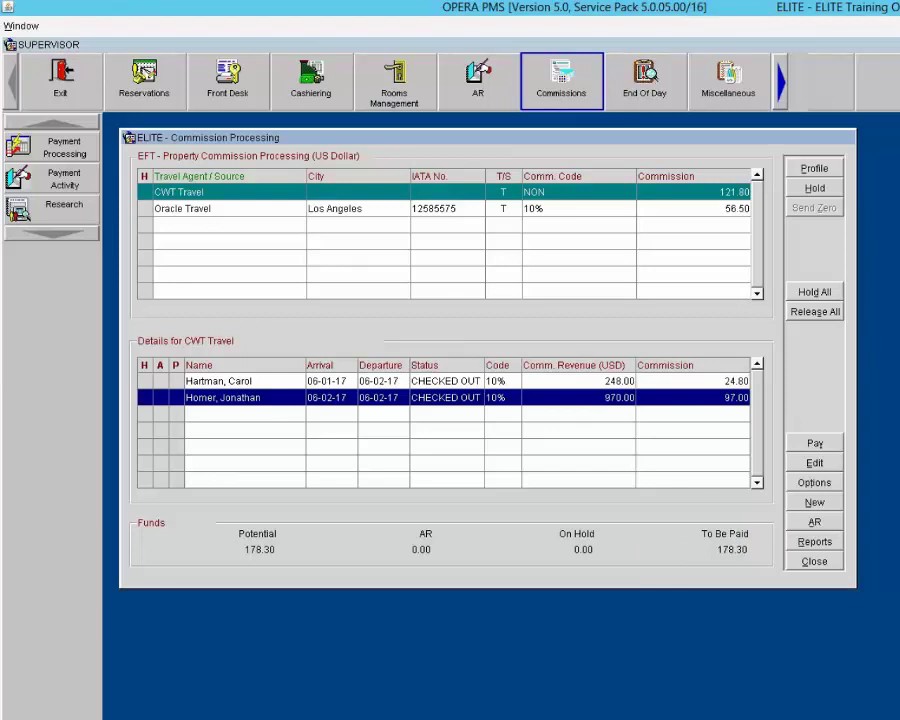
- View the underlying reservation for CWT Travel's commission arriving 06-02-17, and close it
left_click(814, 483)
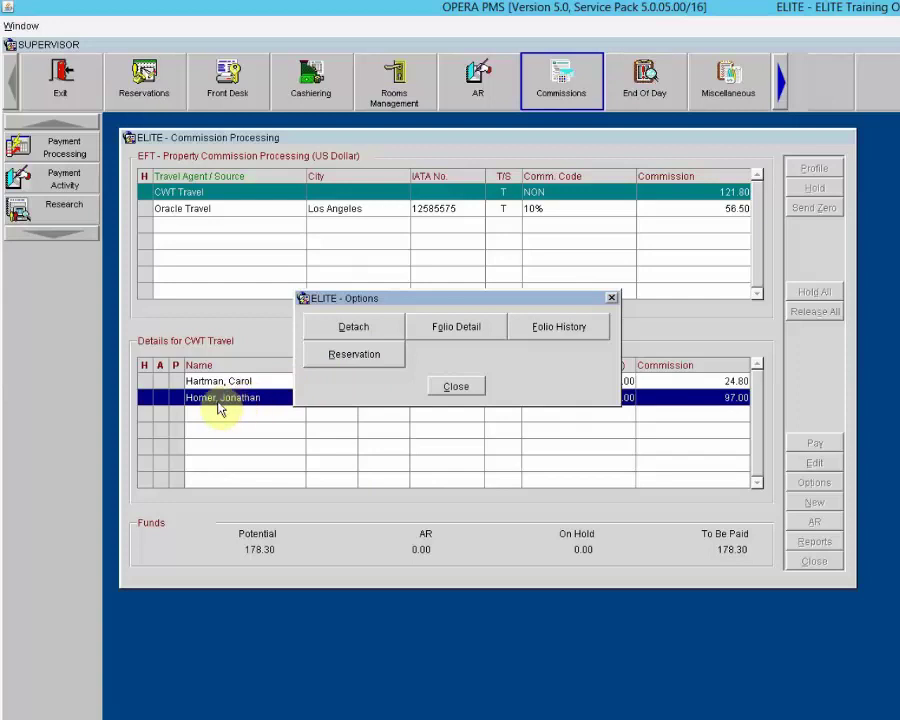
left_click(346, 356)
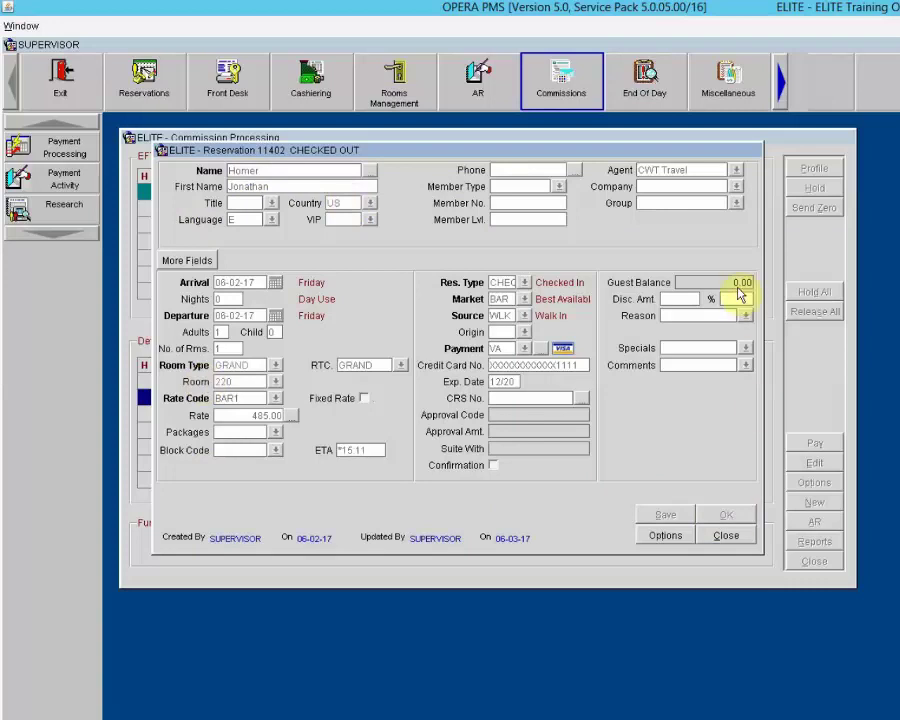
left_click(740, 536)
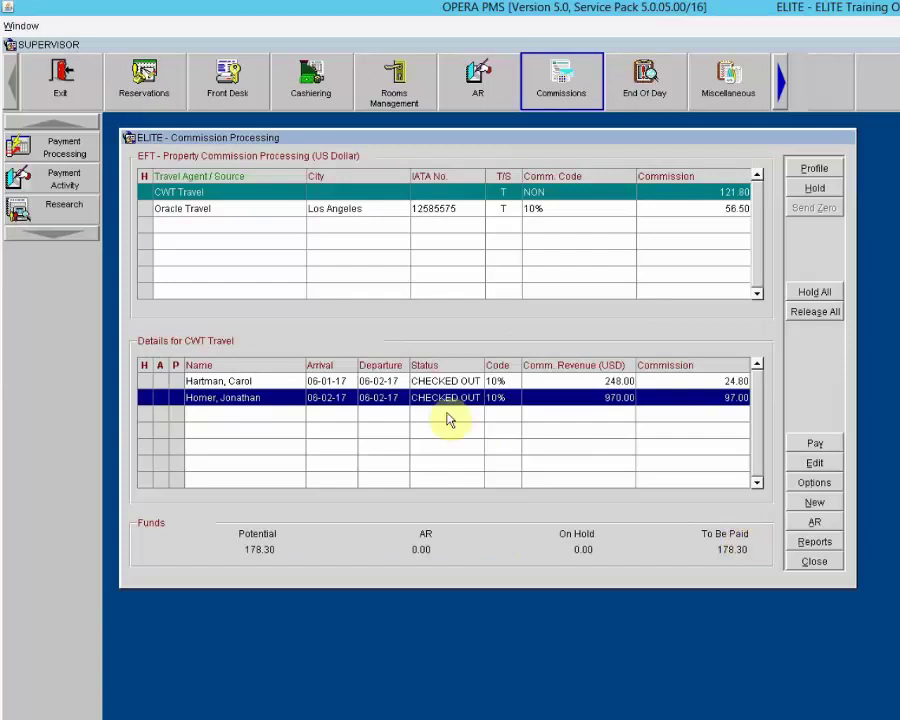
- Examine the folio detail, including its commissionable room charge, and the folio history of the reservation arriving 06-02-17
left_click(824, 488)
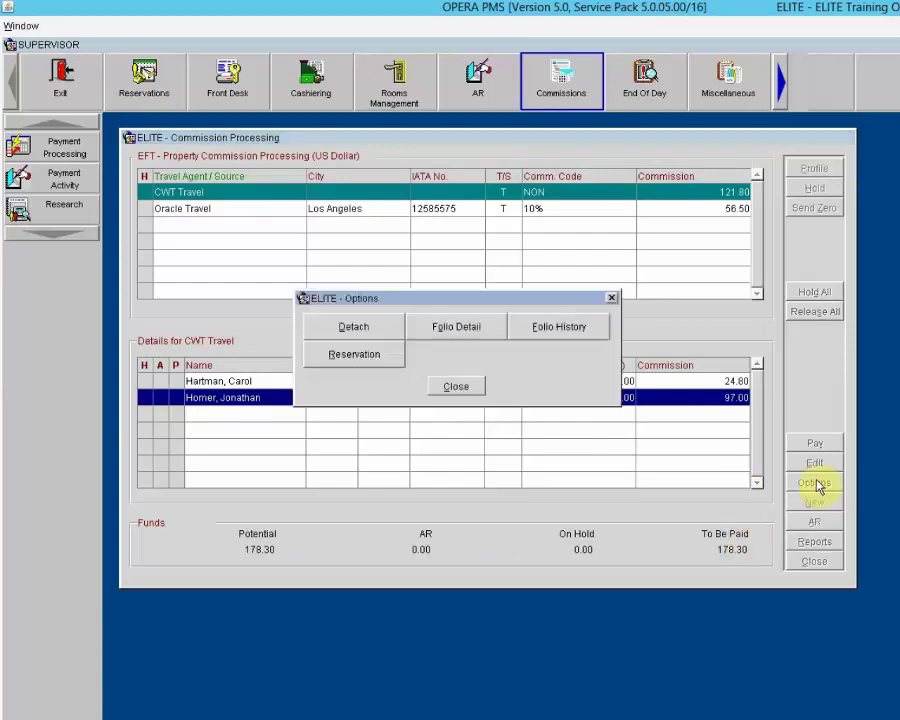
left_click(453, 333)
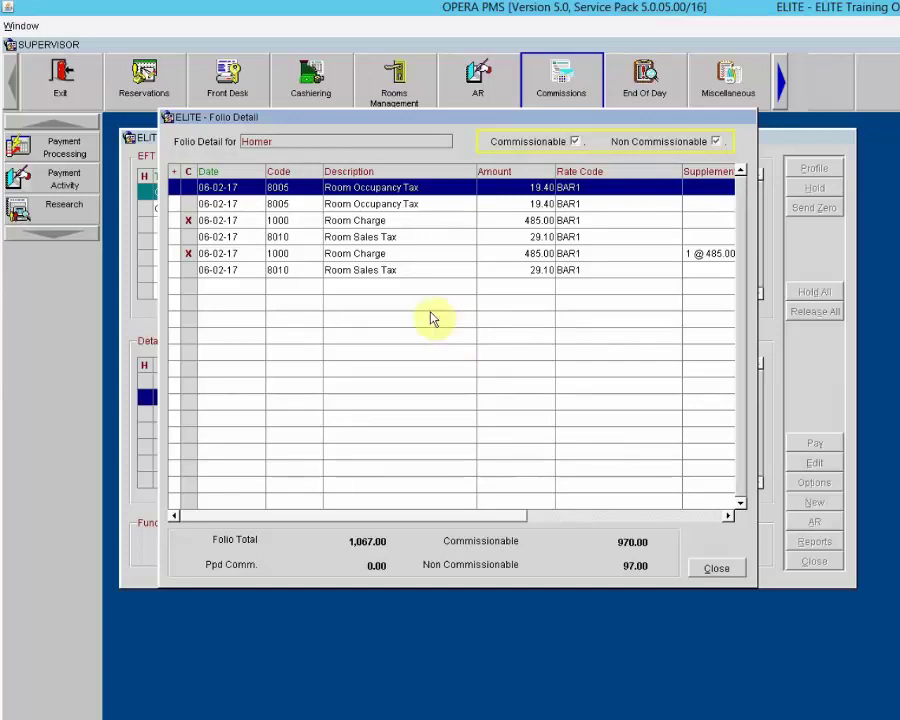
left_click(378, 221)
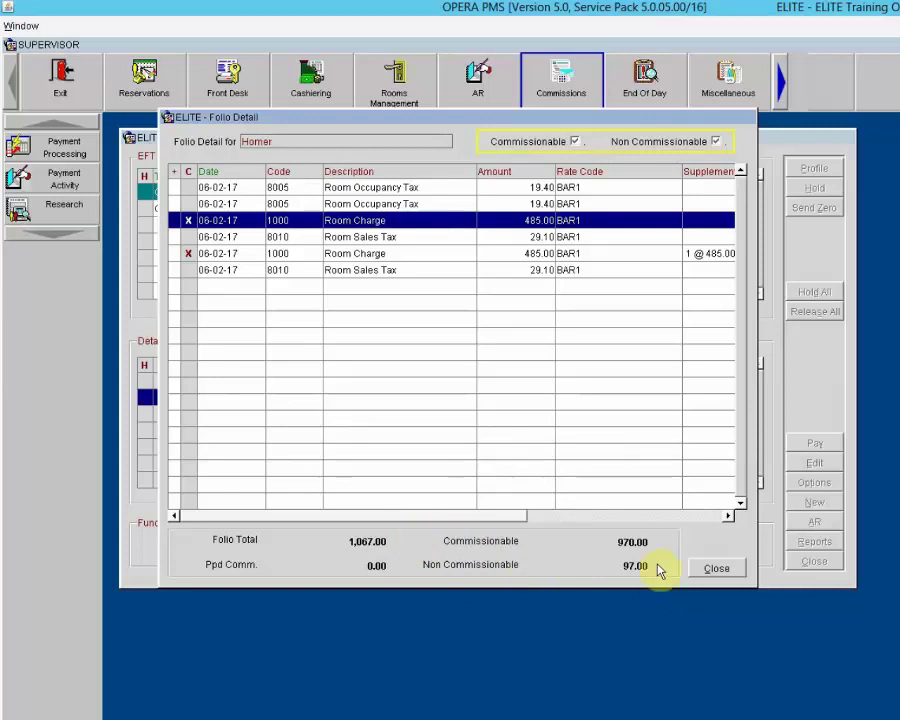
left_click(713, 569)
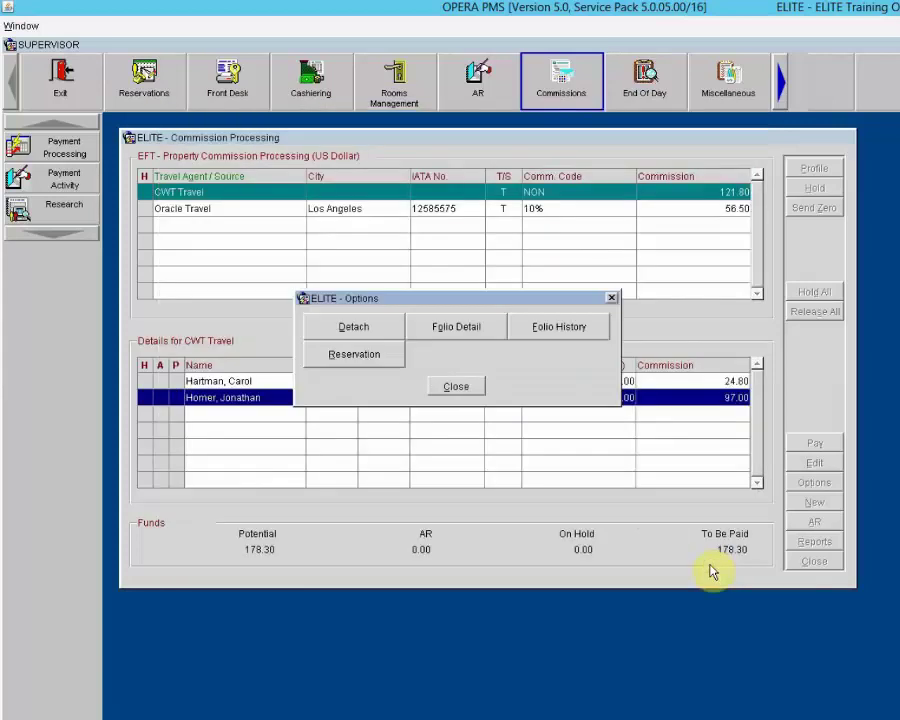
left_click(541, 331)
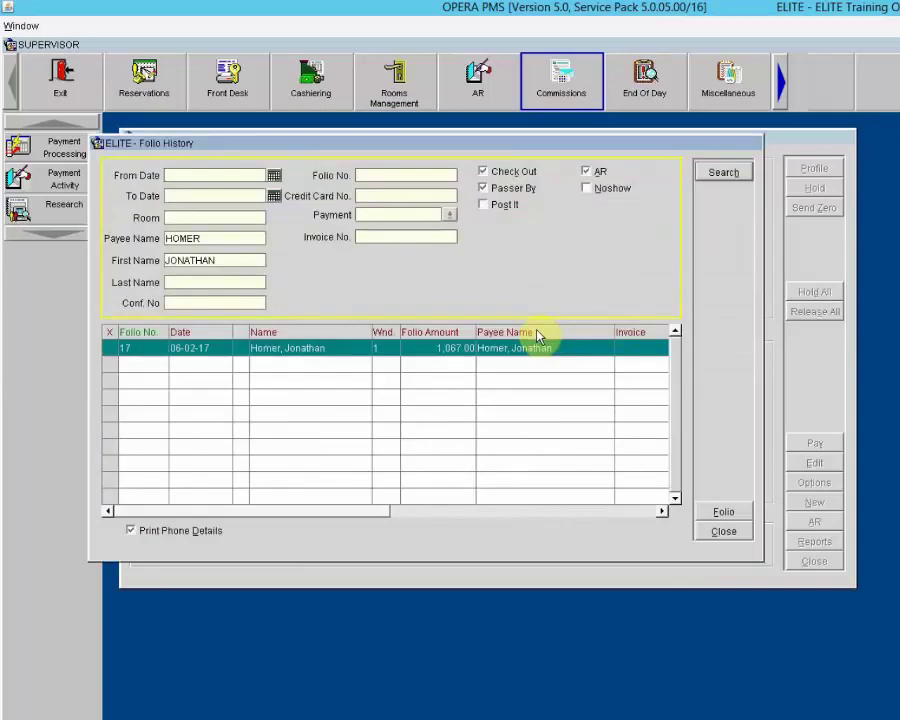
left_click(268, 355)
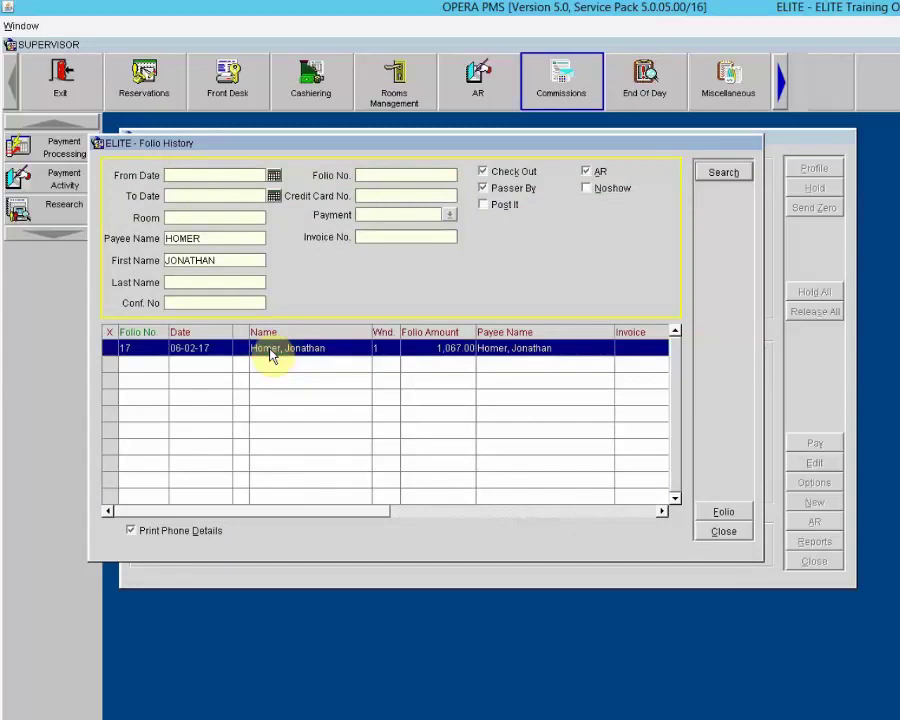
left_click(723, 534)
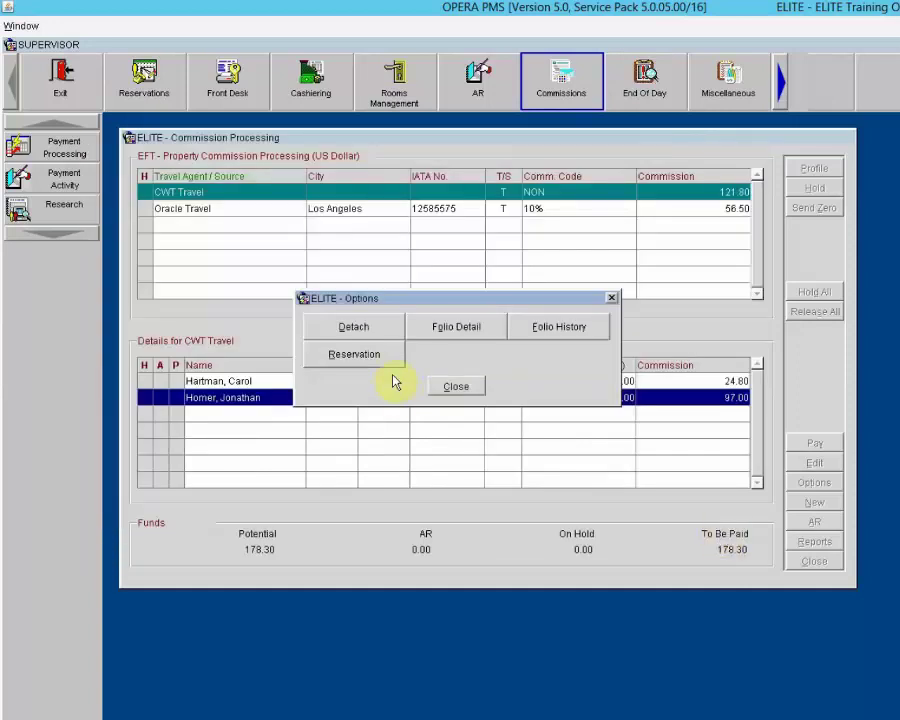
- Detach the reservation arriving 06-02-17 from CWT Travel with reason code DET, Detach from Agent
left_click(355, 337)
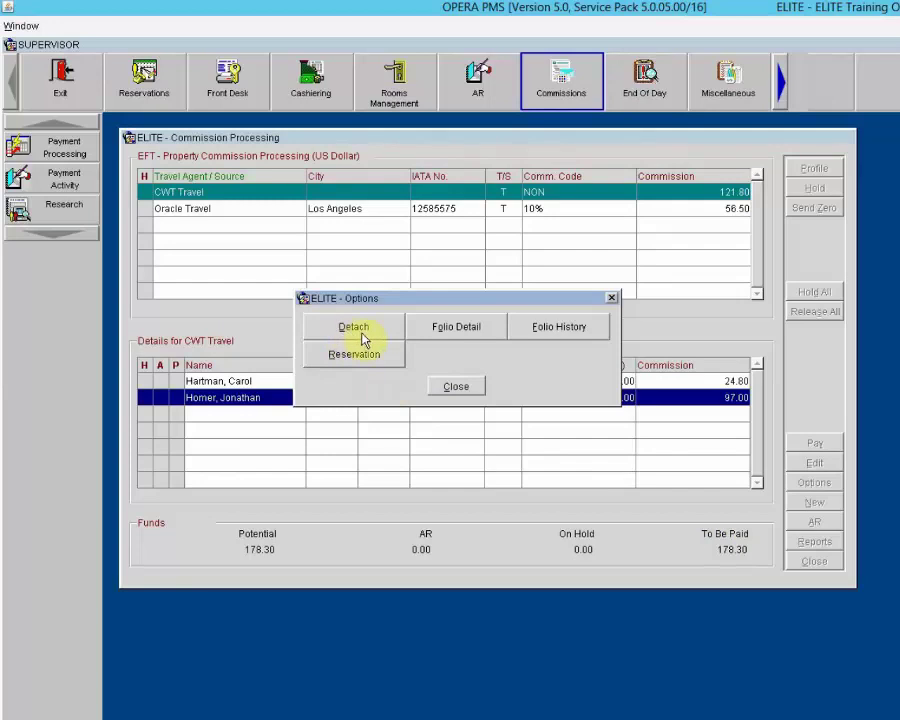
left_click(362, 339)
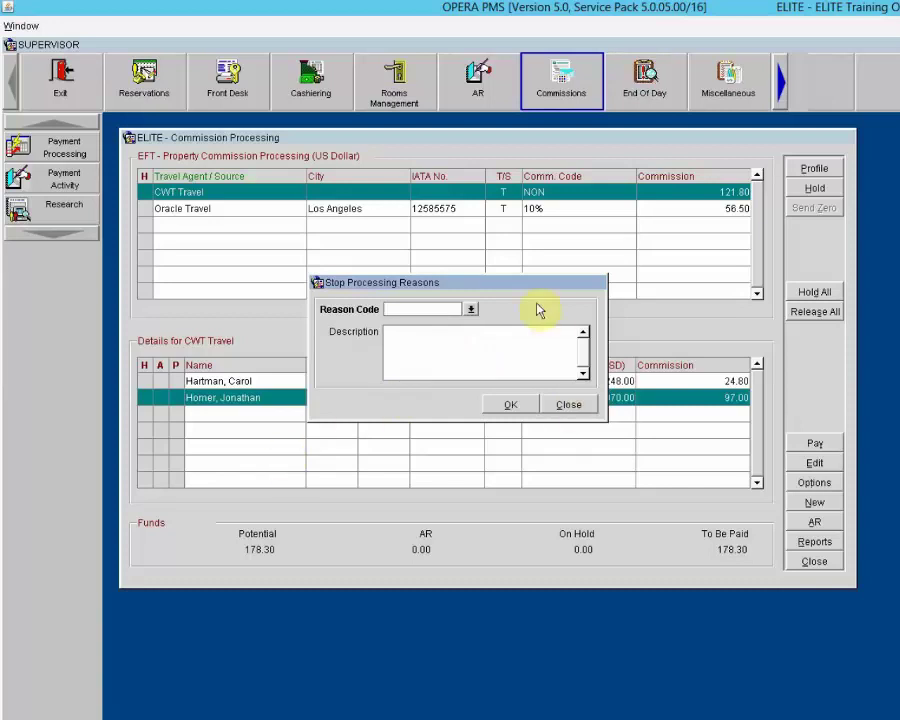
left_click_drag(538, 284, 538, 196)
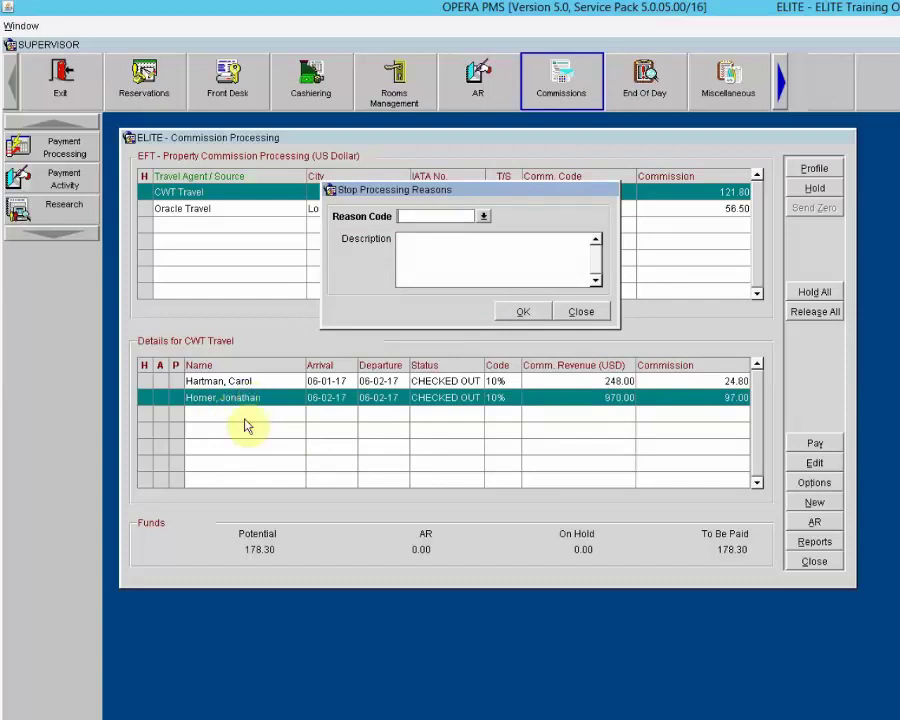
left_click(484, 217)
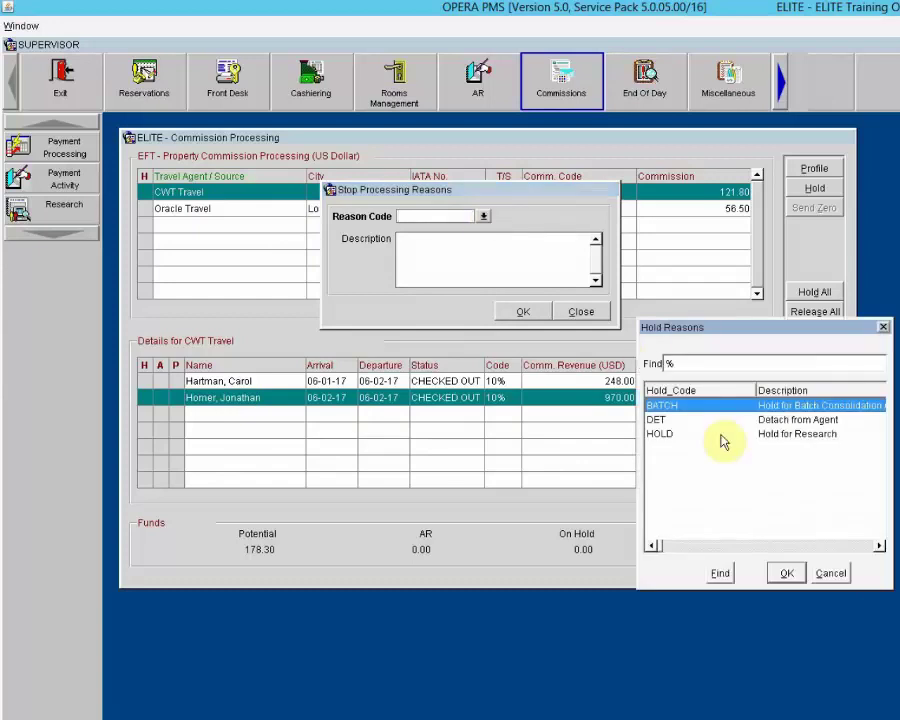
left_click(766, 420)
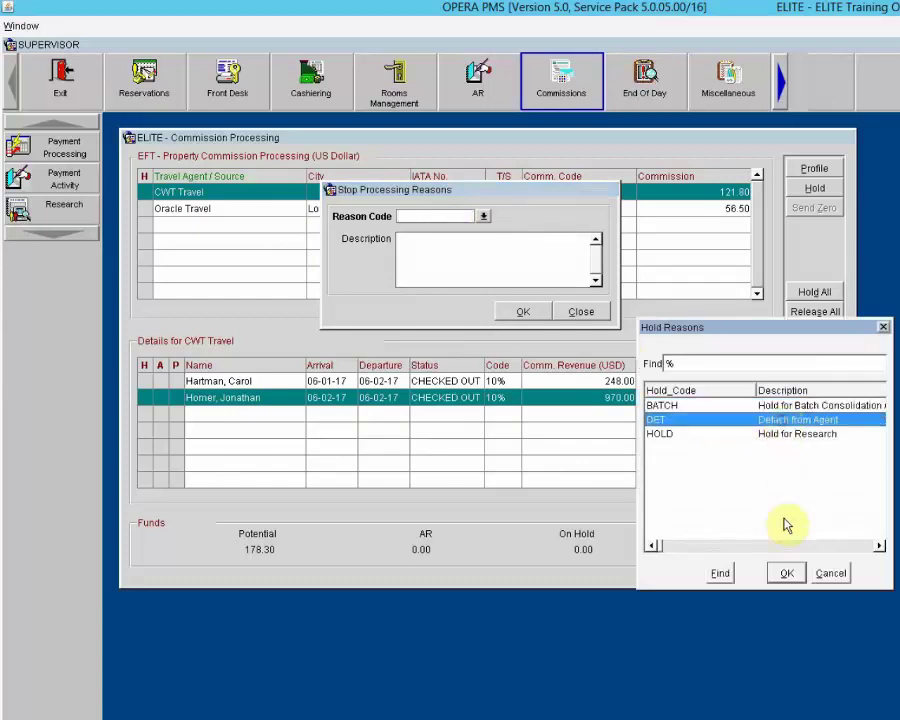
left_click(786, 570)
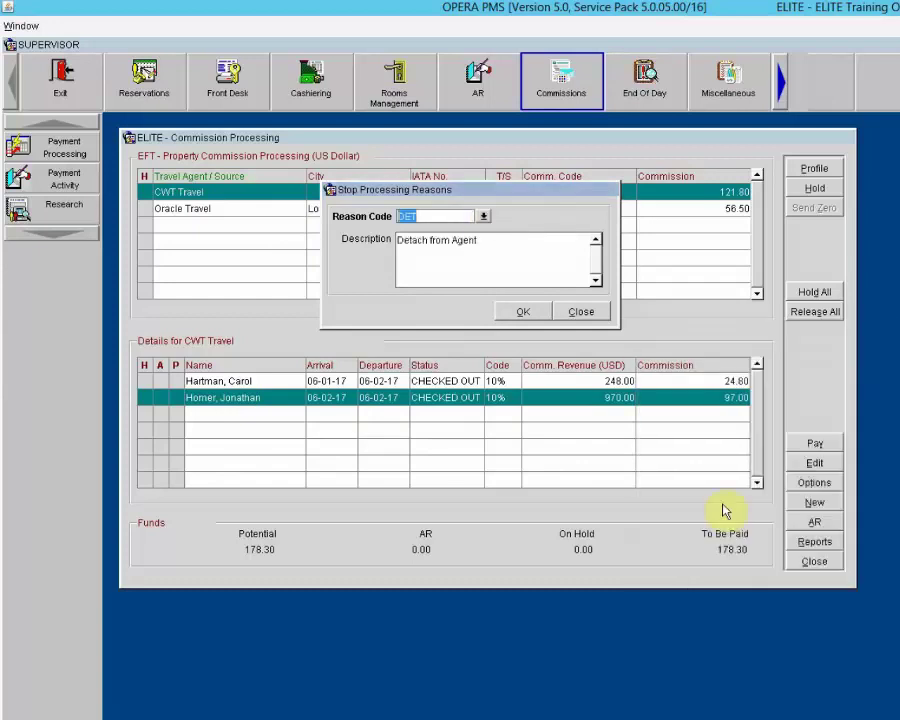
left_click(520, 313)
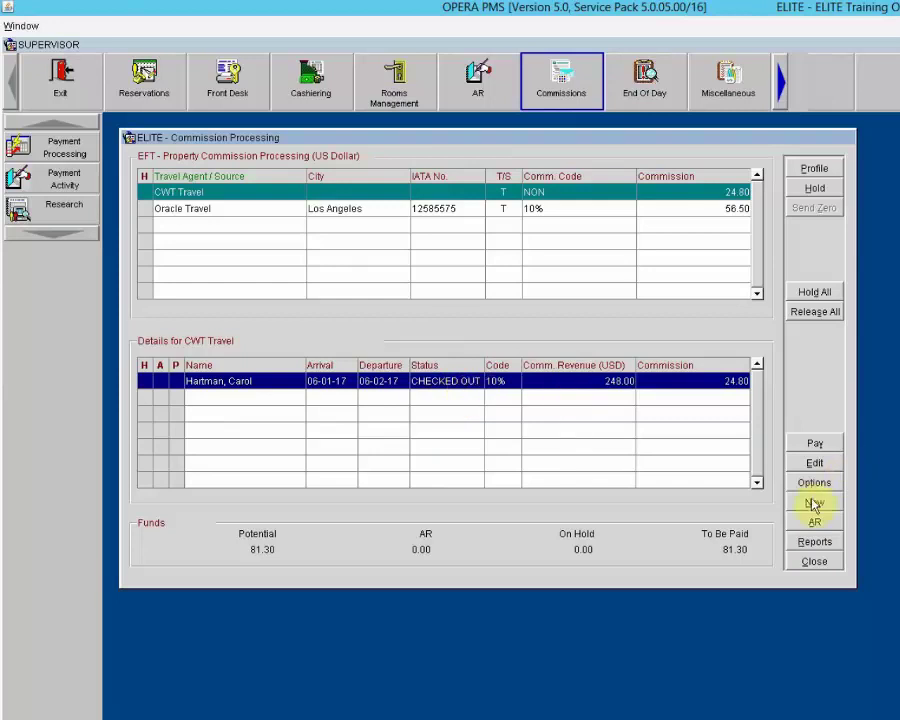
- Review the commission code, amounts and notes of CWT Travel's remaining reservation, and close the record without changes
left_click(813, 464)
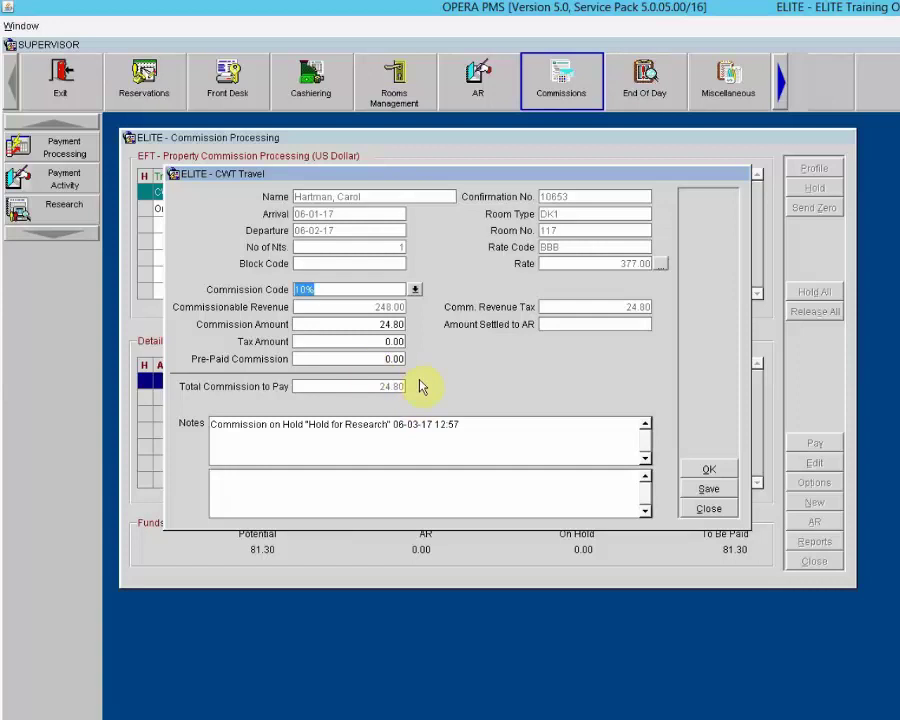
left_click(708, 510)
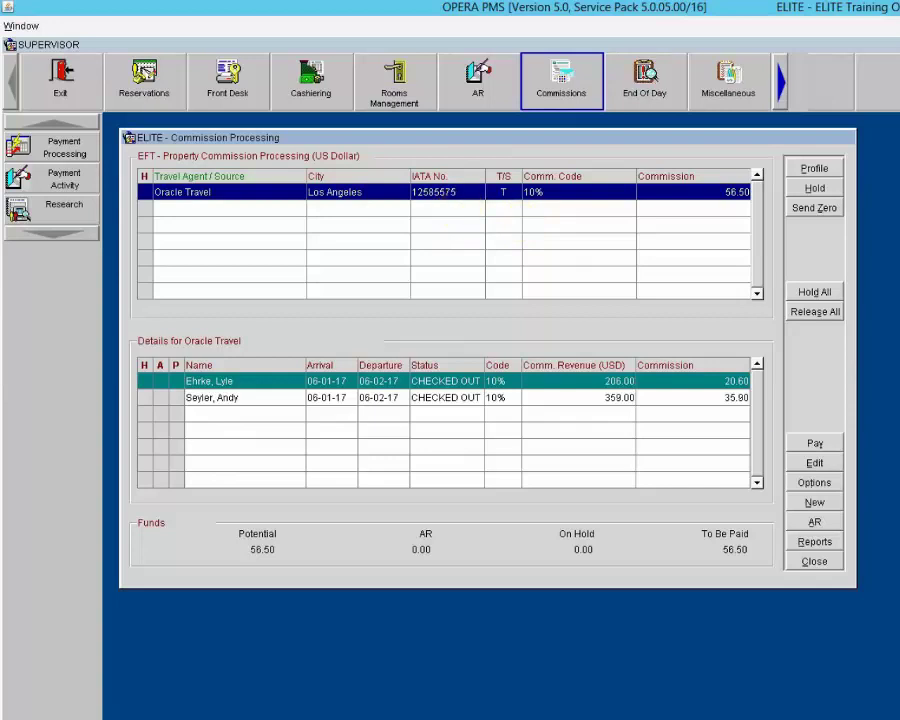
- Start a new commission entry for the agent CWT Travel and agree to add guest stay records manually
left_click(826, 502)
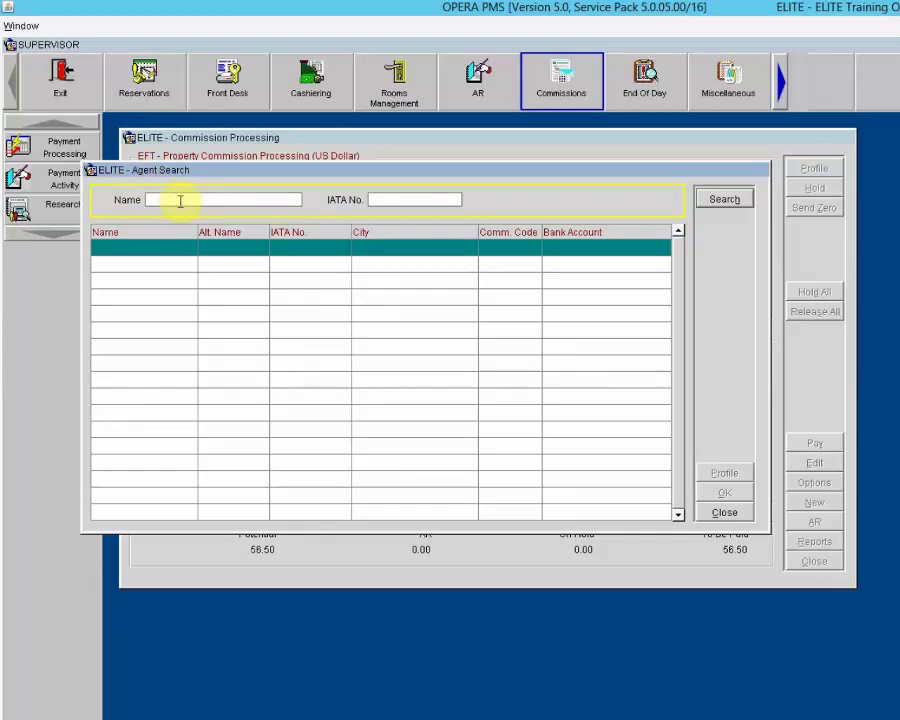
type("cwt travel")
left_click(730, 199)
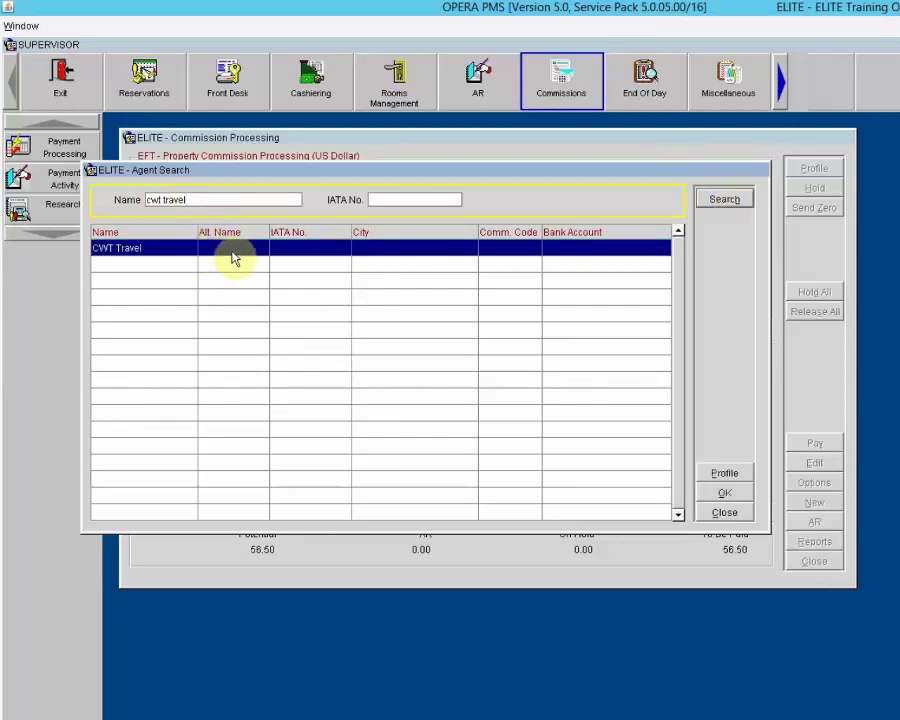
left_click(725, 494)
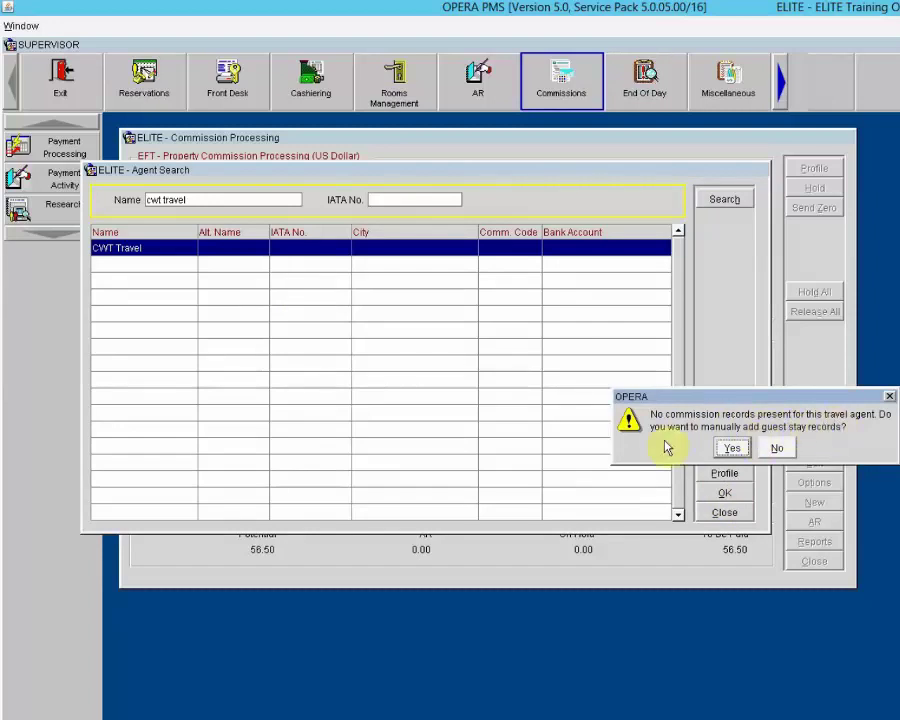
left_click(733, 450)
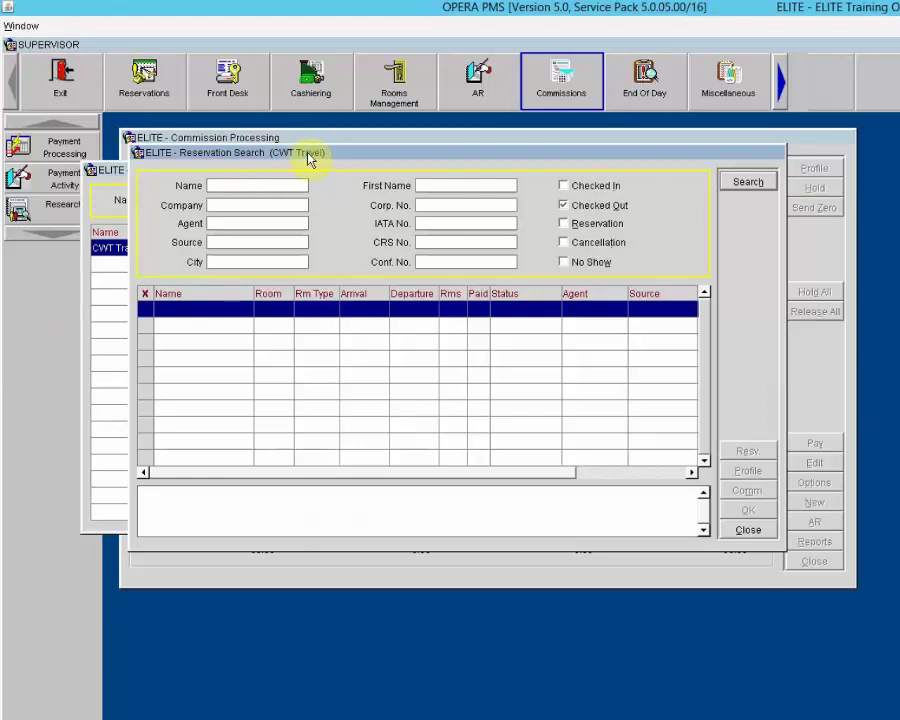
- Search checked-out reservations by the guest's last name and attach the room 117 stay arriving 06-01-17 to CWT Travel
left_click(228, 184)
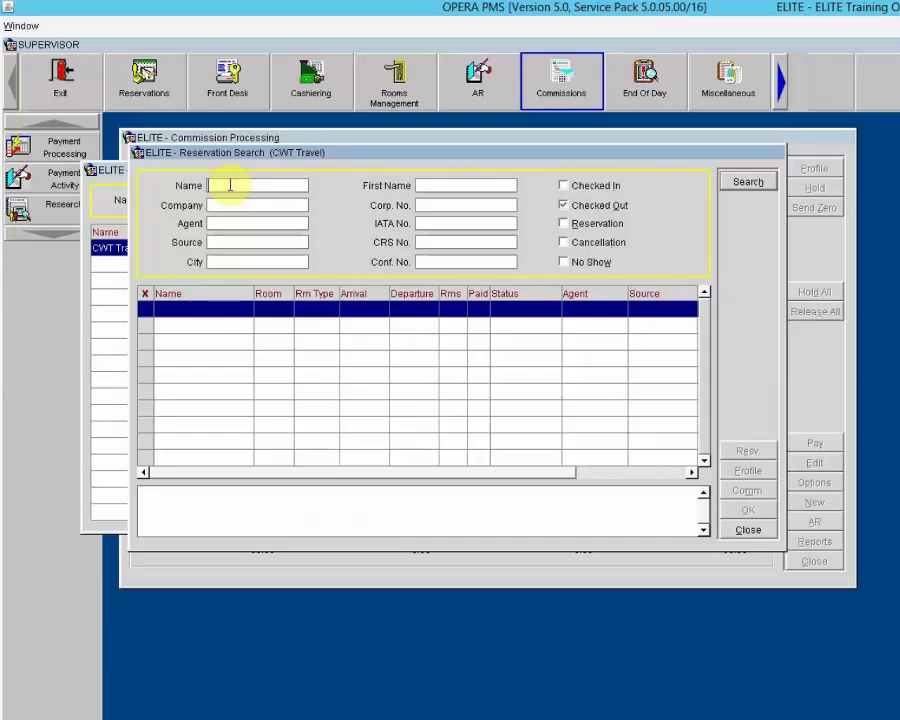
type("Hartman")
key("Return")
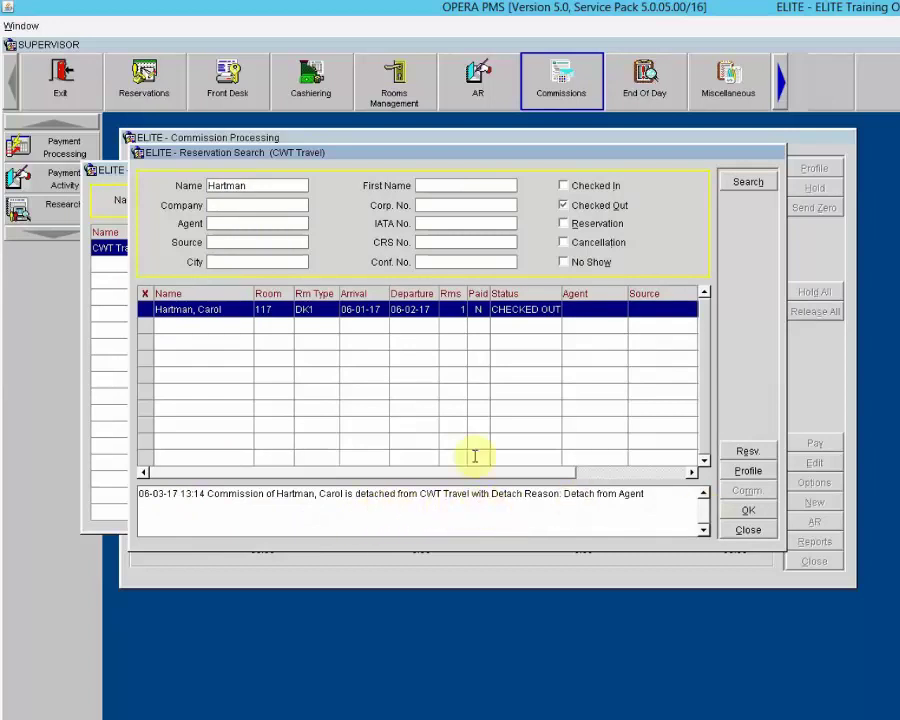
left_click(145, 309)
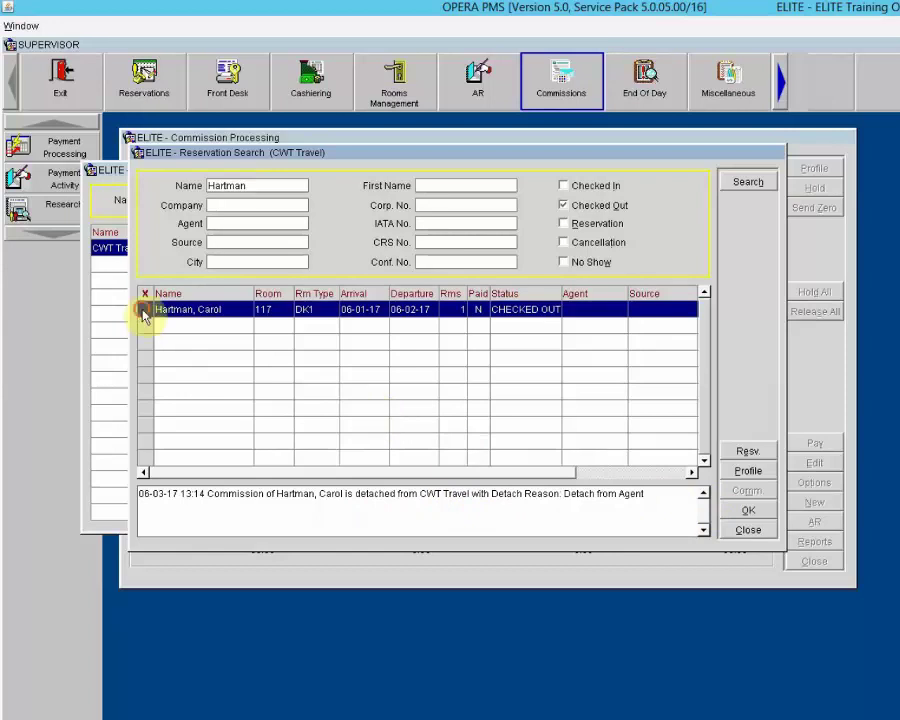
left_click(752, 512)
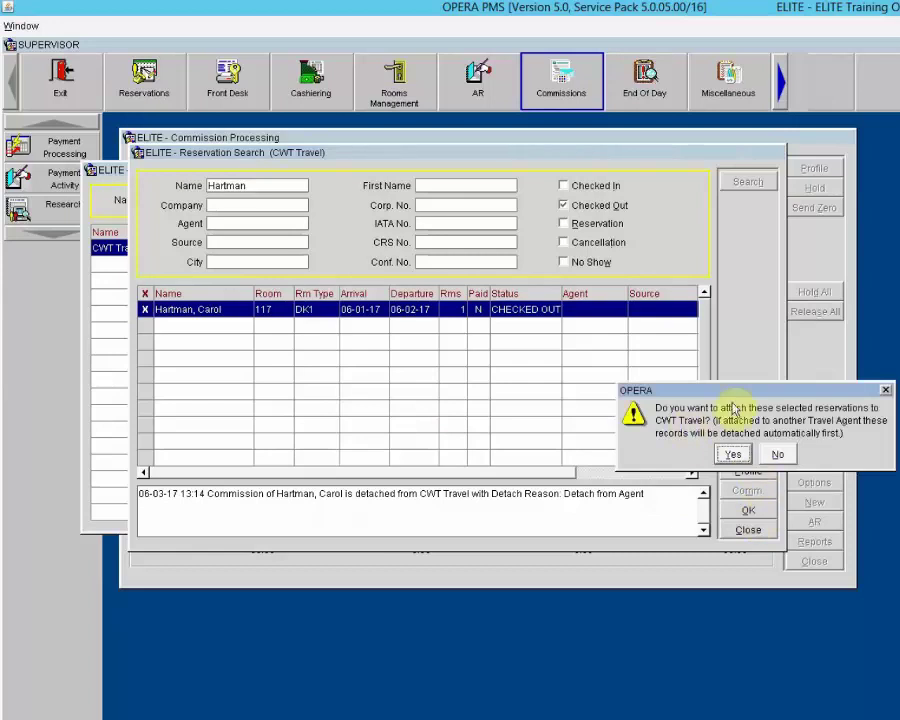
left_click_drag(738, 391, 538, 344)
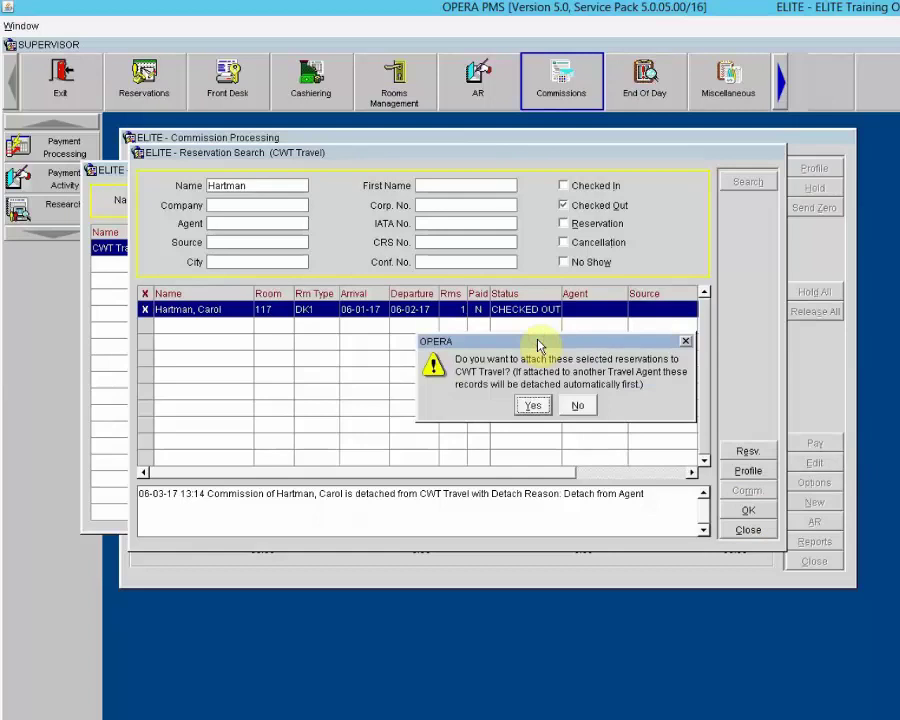
left_click(532, 408)
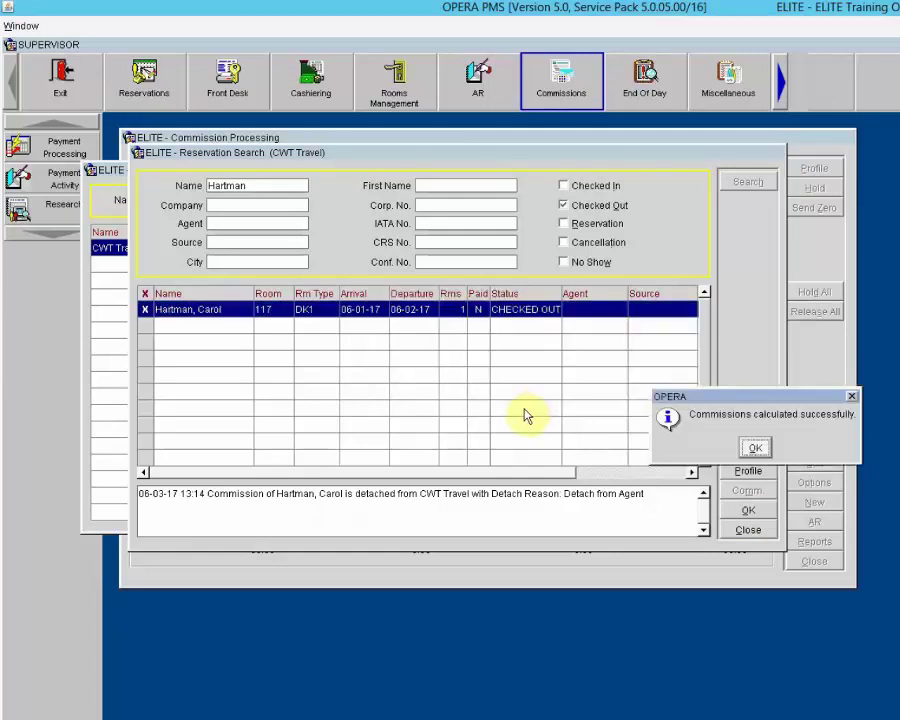
left_click(752, 448)
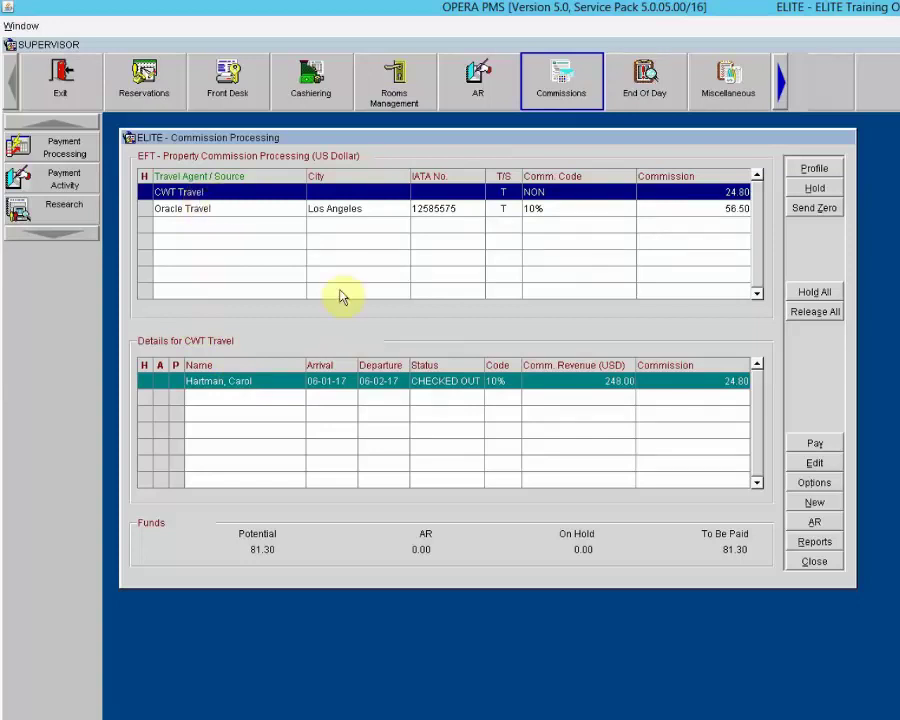
- Start another new commission entry and choose CWT Travel as the agent
left_click(819, 501)
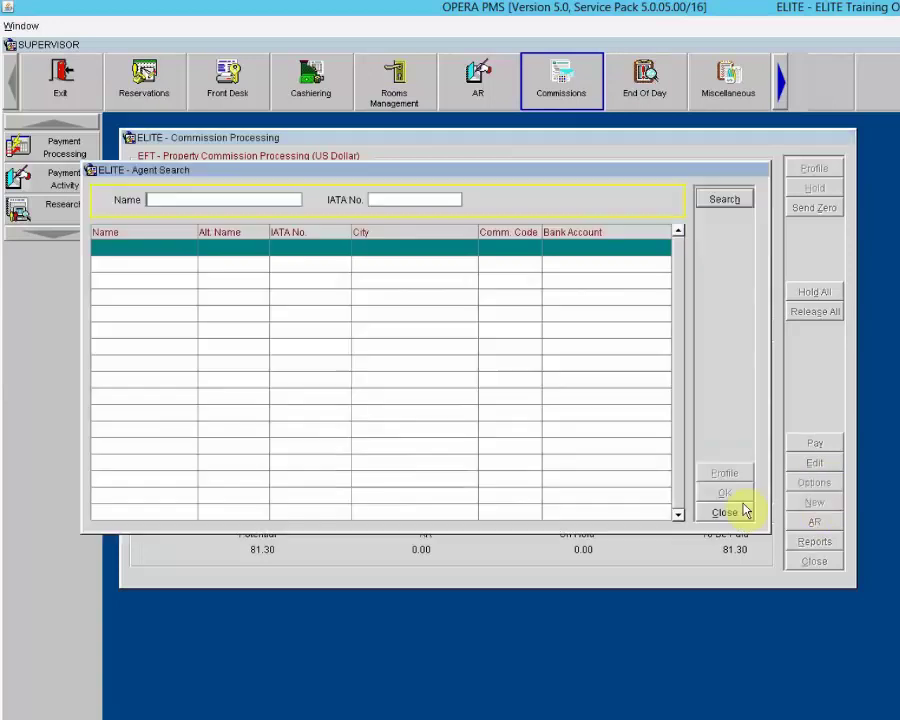
left_click(288, 198)
type("cwt tra")
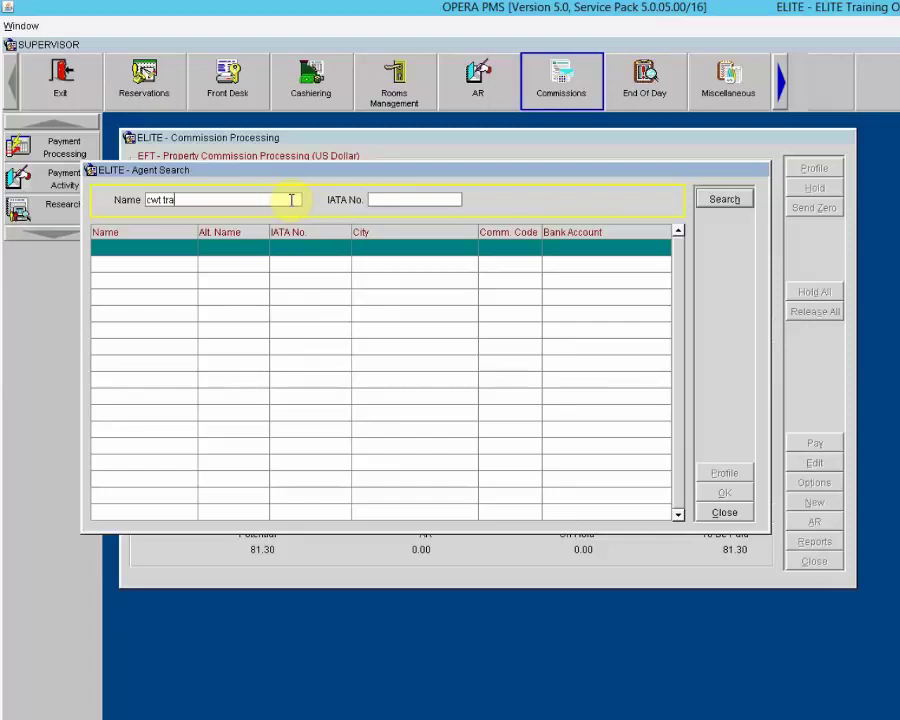
type("vel")
key("Return")
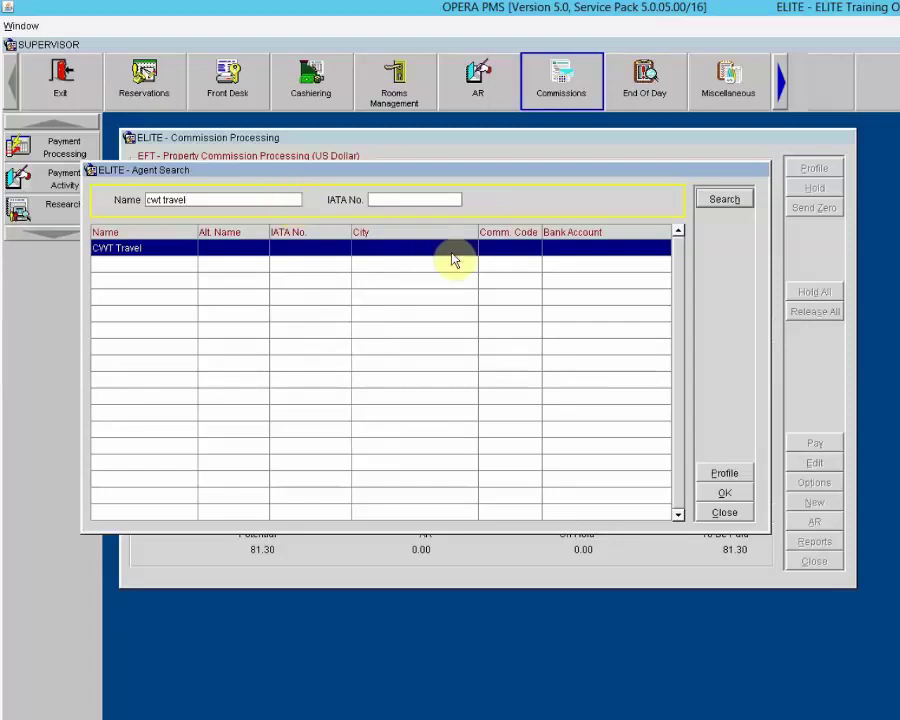
left_click(727, 493)
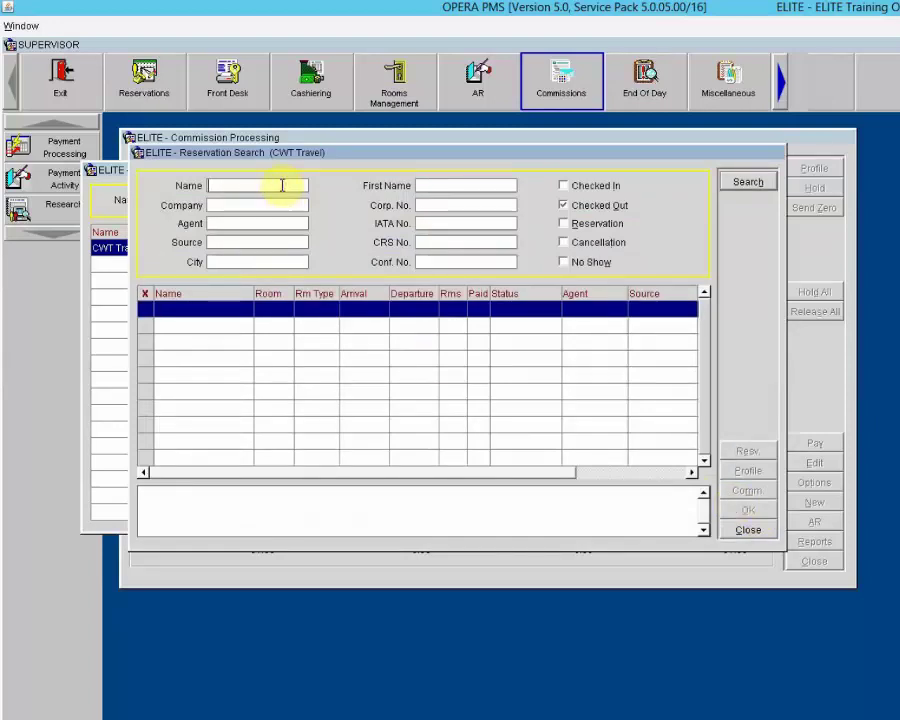
- Find the checked-out room 220 reservation arriving 06-02-17 by the guest's last name and attach it to CWT Travel
type("Homer")
key("Return")
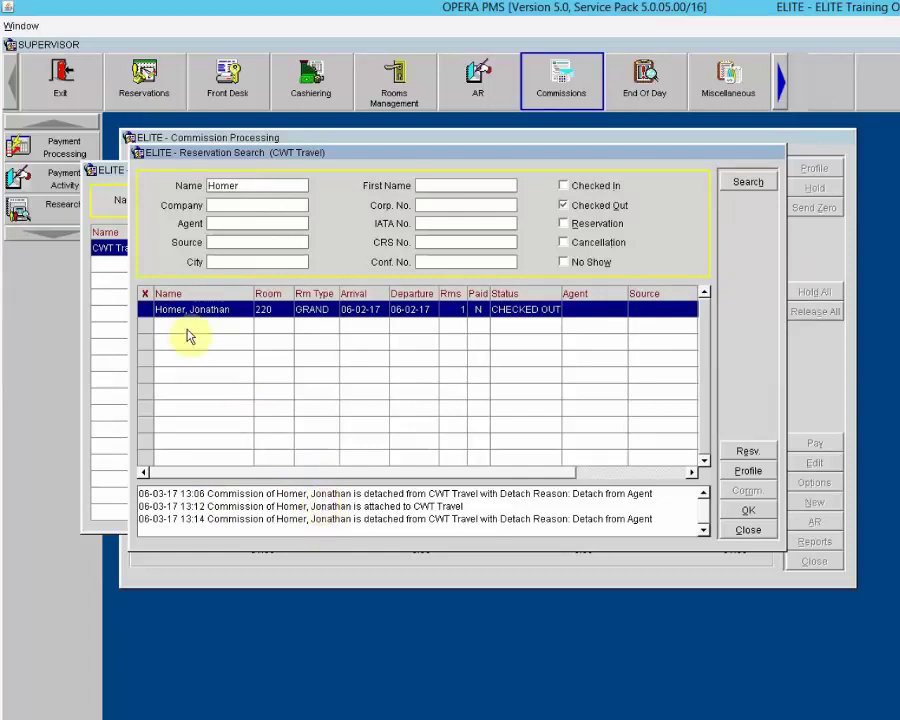
left_click(146, 311)
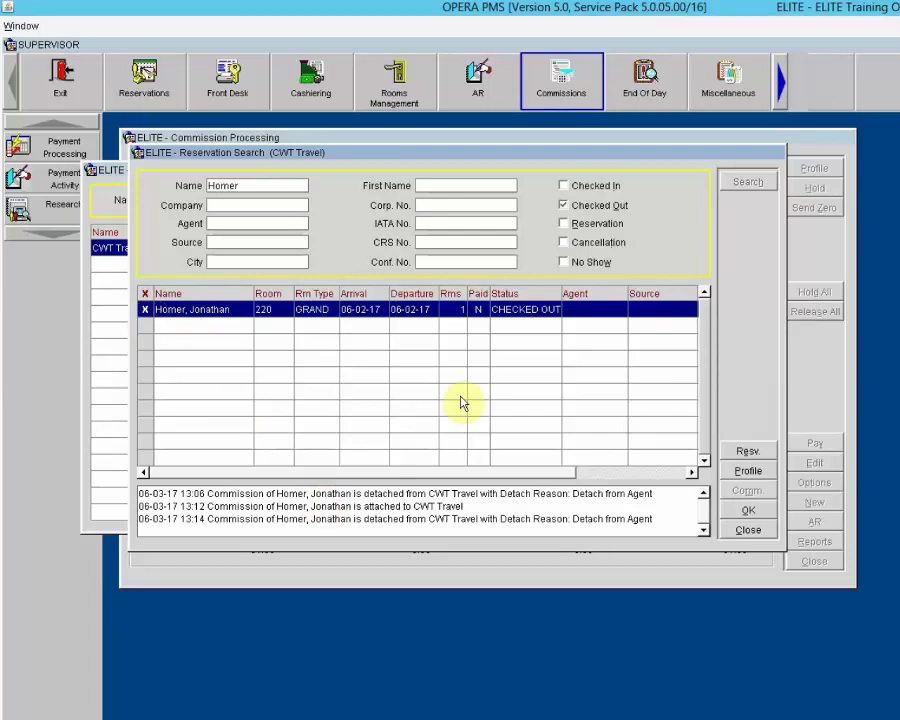
left_click(748, 510)
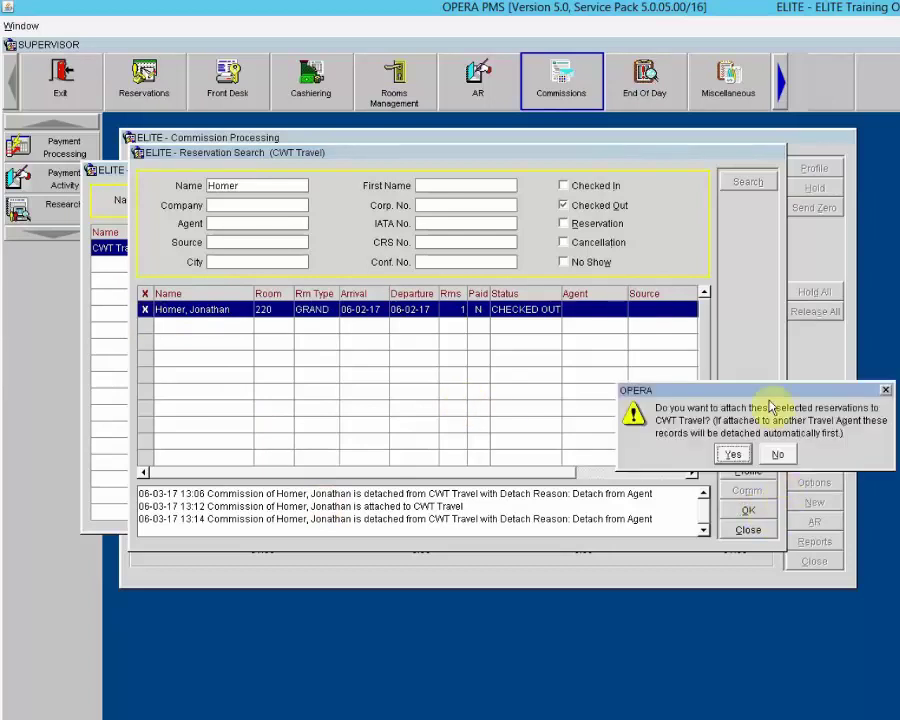
left_click_drag(704, 390, 524, 334)
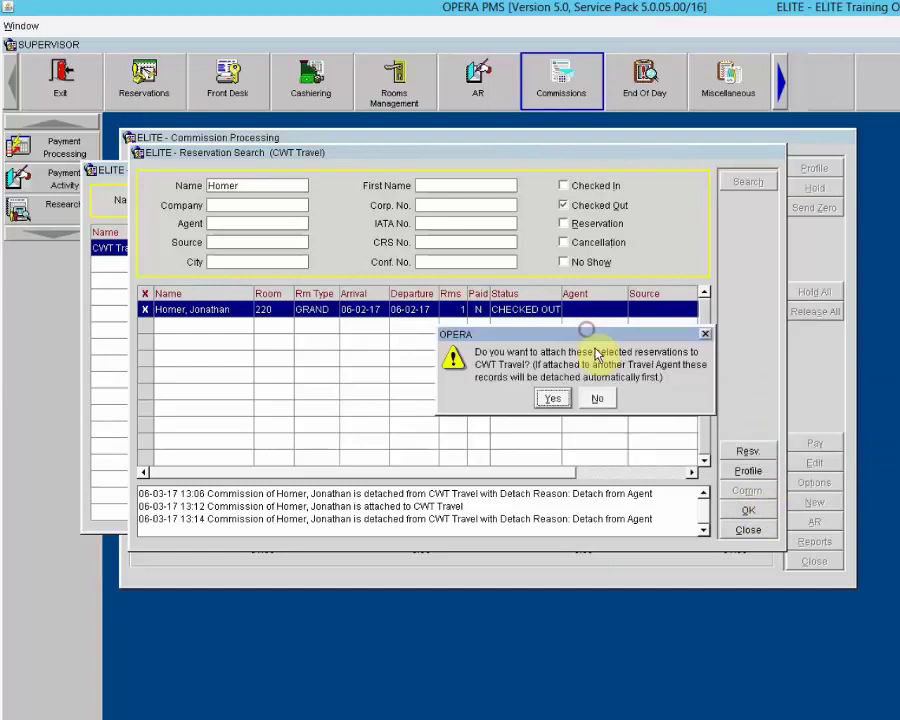
left_click(562, 398)
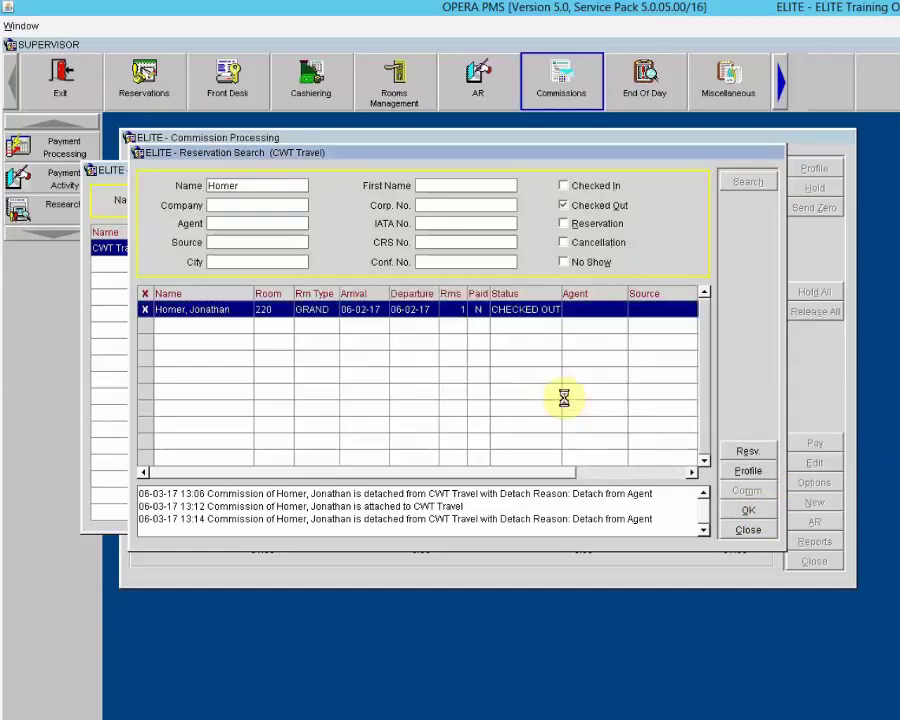
left_click(751, 450)
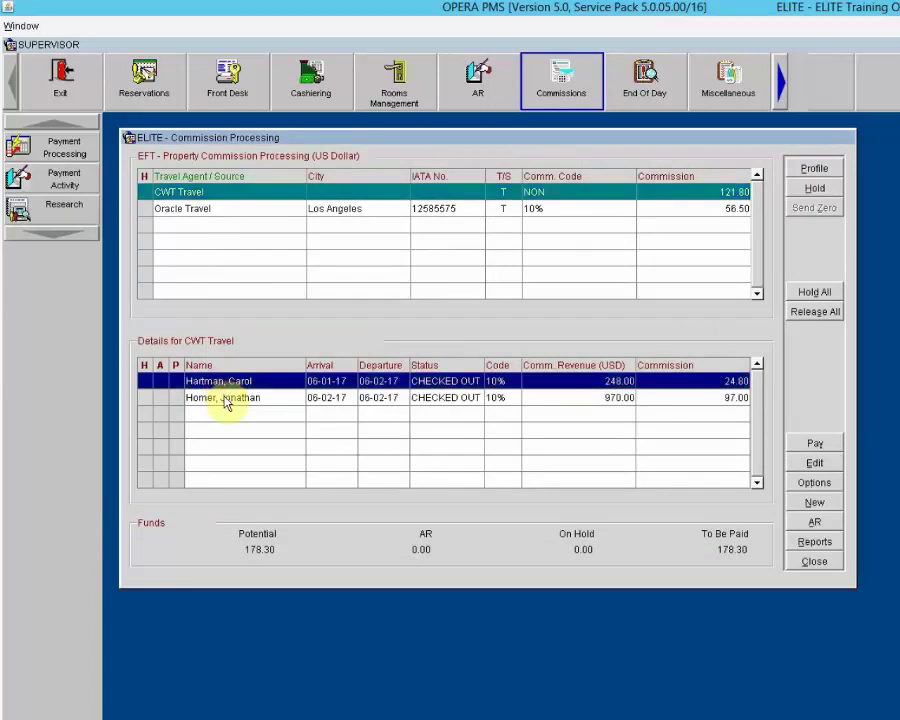
- Set the commission amount of CWT Travel's reservation arriving 06-01-17 to 23.80, recalculate taxes, save, and check the change log
left_click(226, 400)
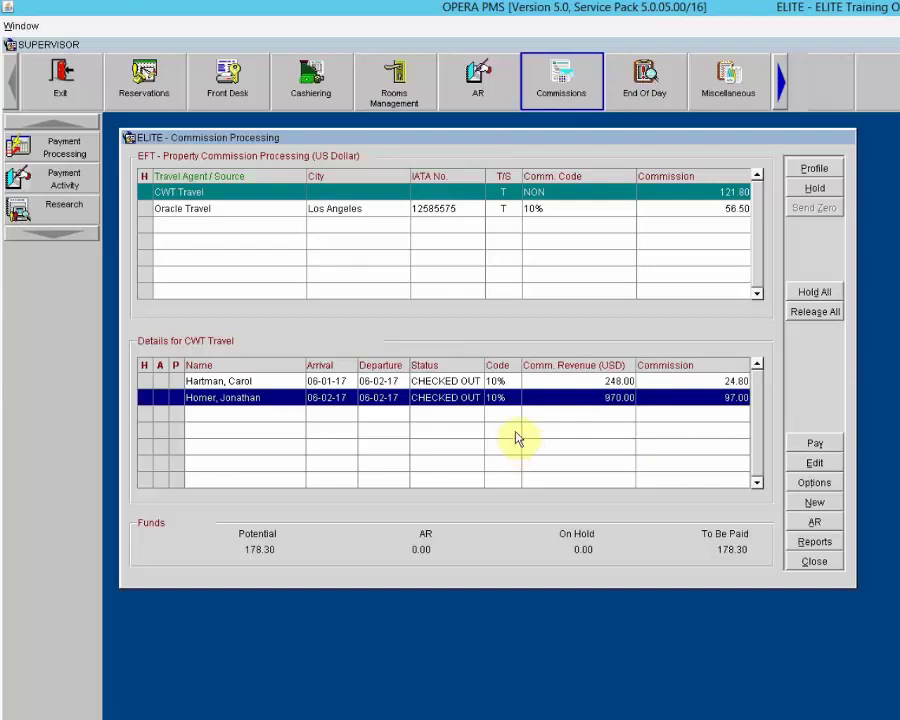
left_click(520, 383)
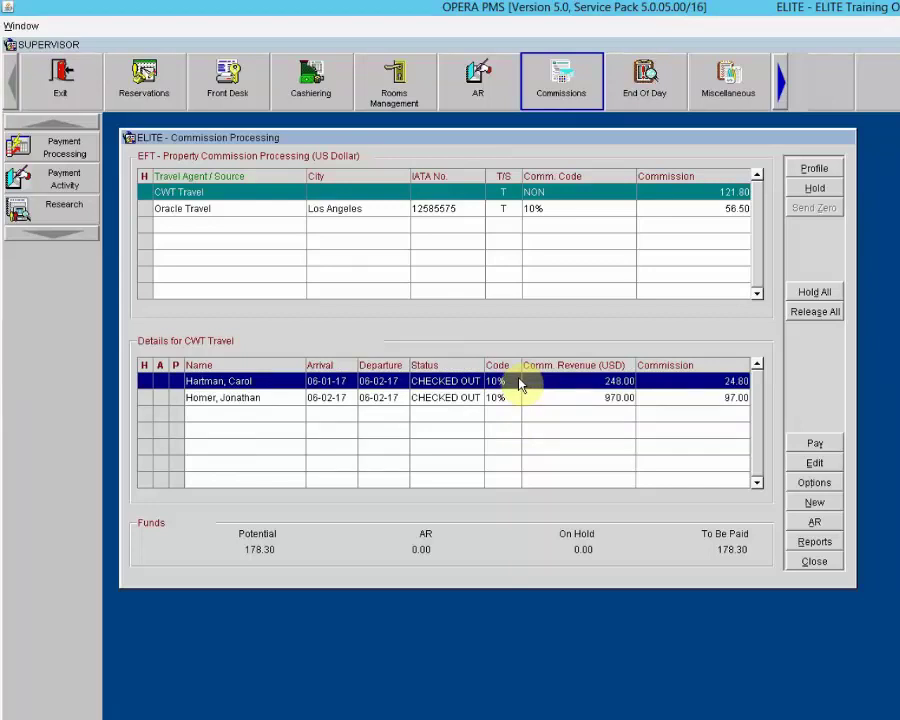
left_click(810, 464)
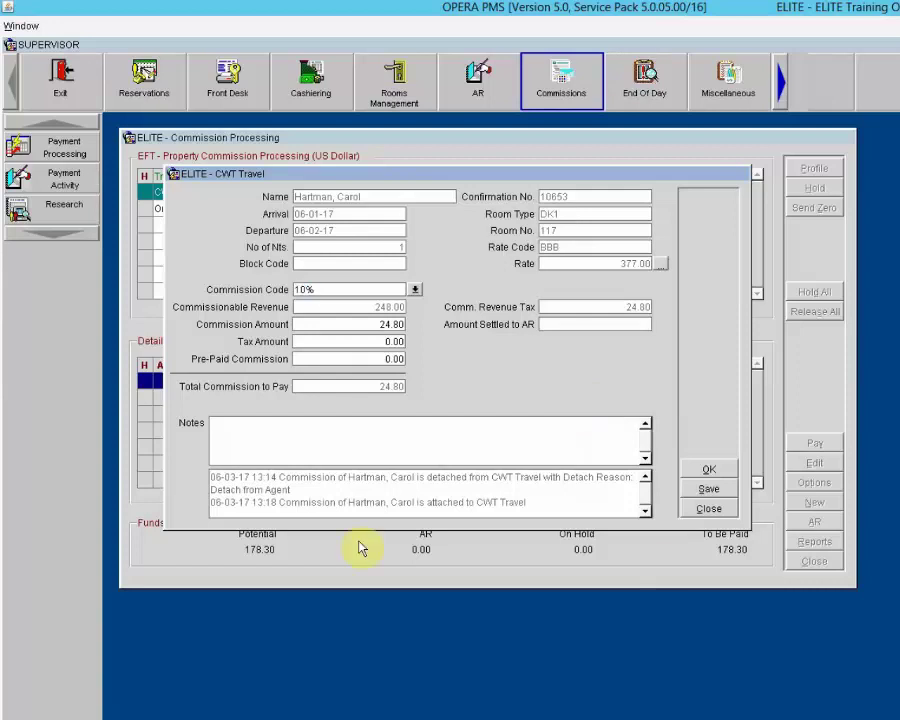
double_click(375, 325)
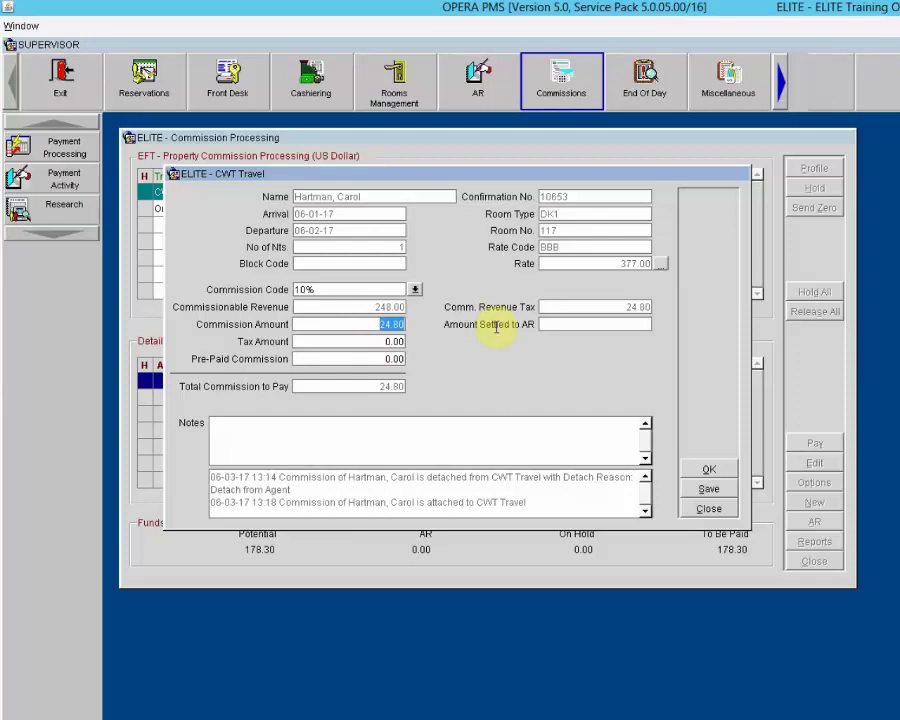
type("23.")
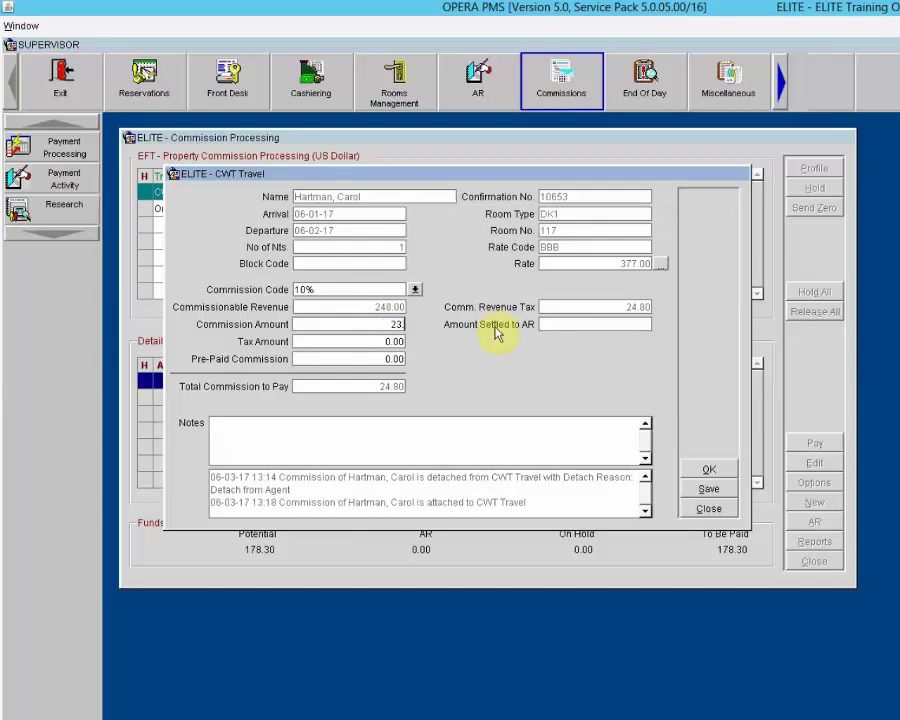
type("80")
key("Tab")
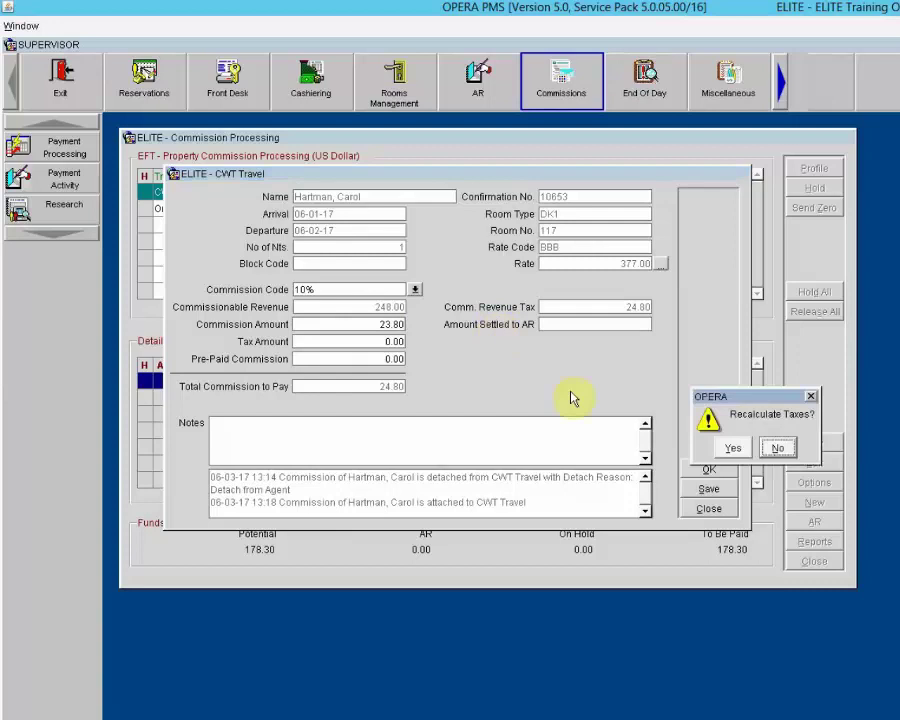
left_click(730, 450)
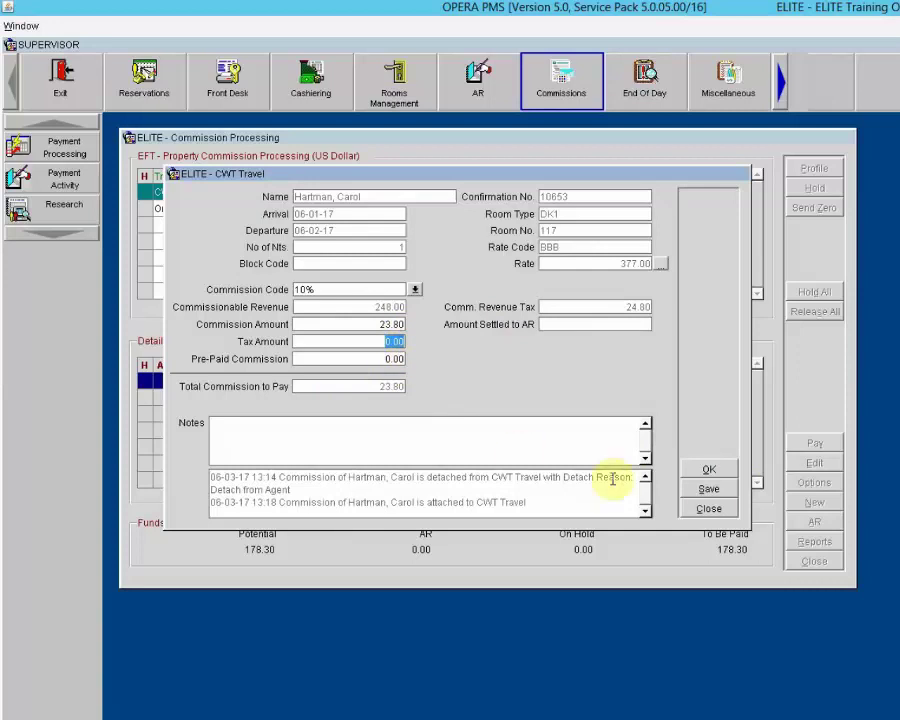
left_click(709, 491)
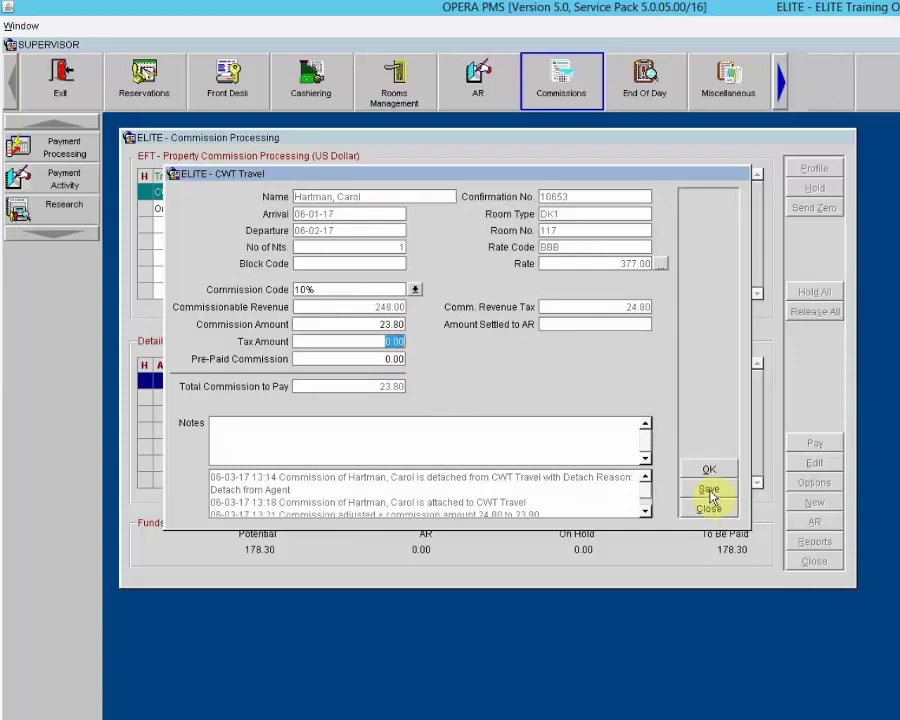
left_click(645, 497)
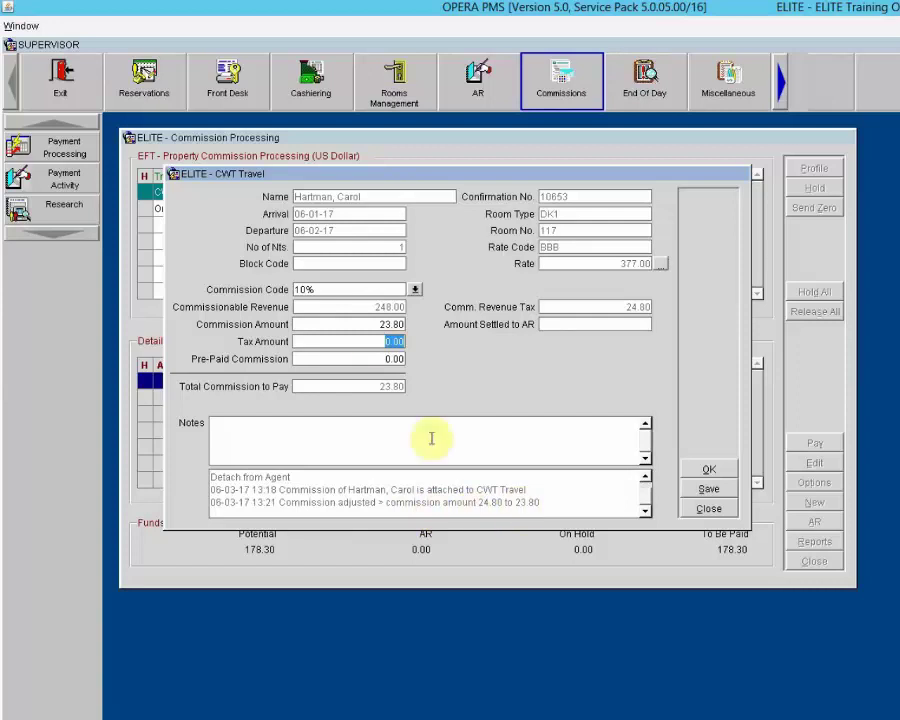
- Set the same reservation's commission amount to 24.80, recalculate taxes, save, and review the latest log entries
left_click(366, 325)
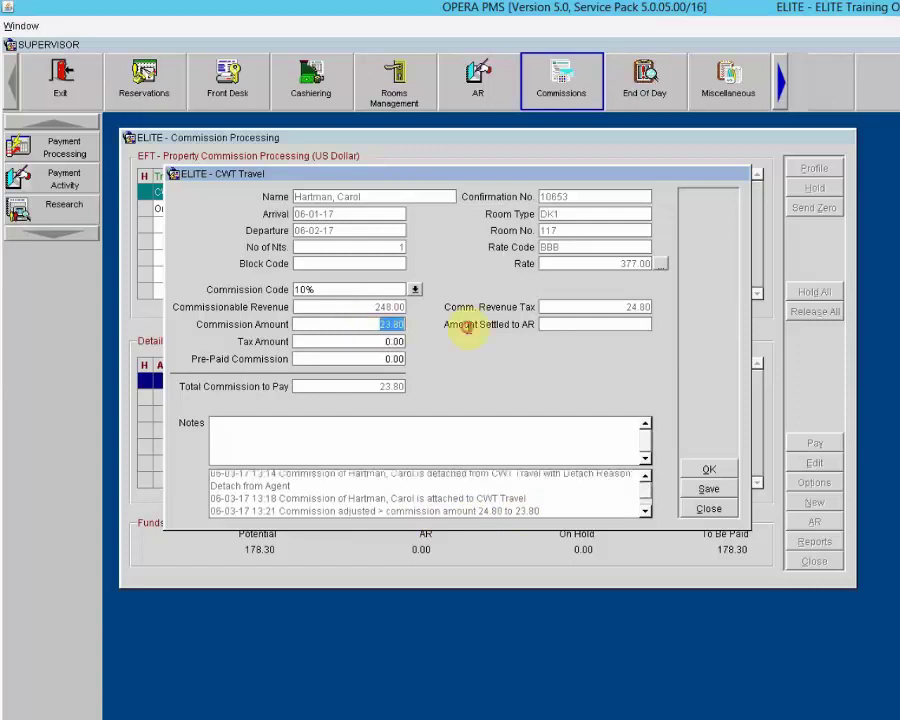
type("24.80")
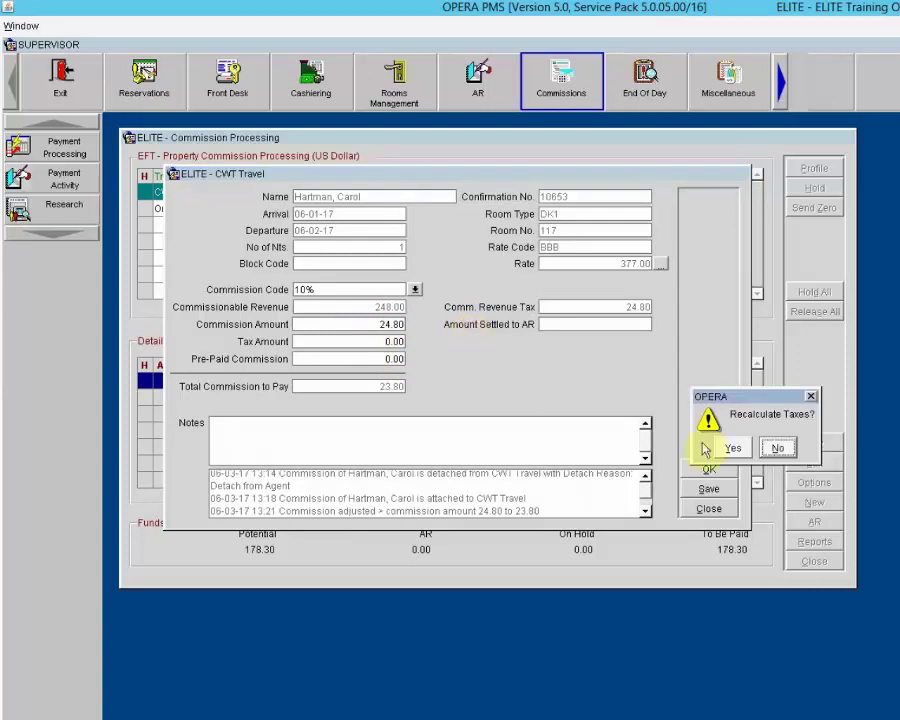
left_click(730, 446)
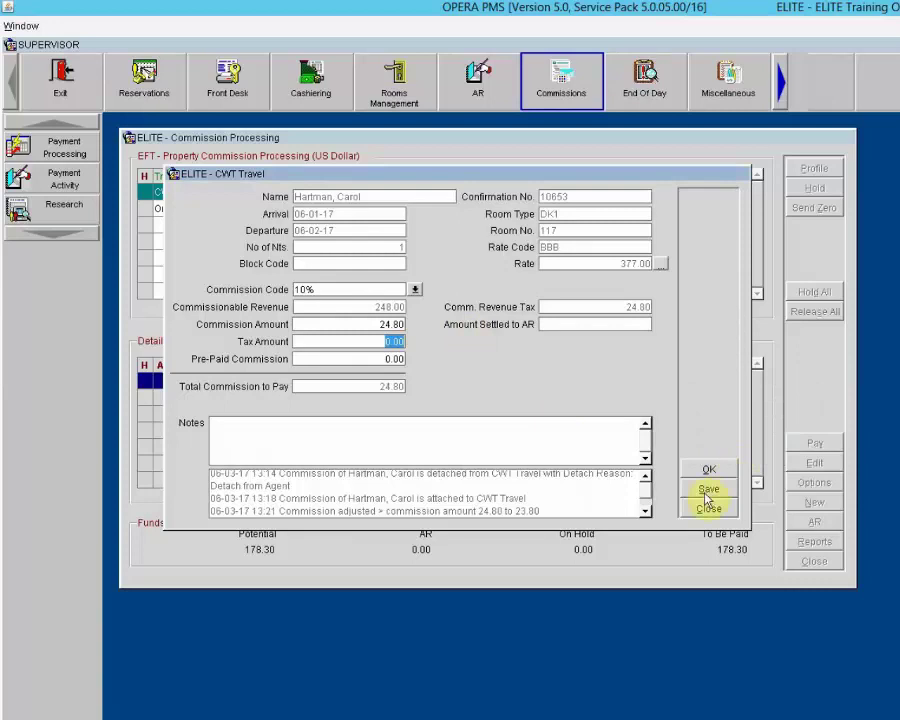
left_click(707, 490)
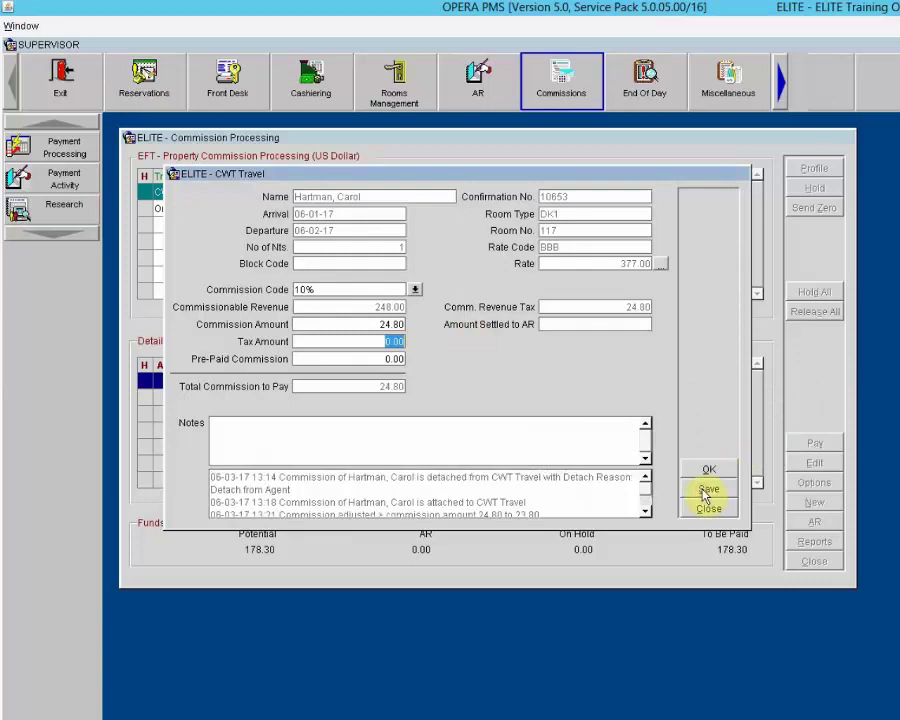
left_click(647, 510)
left_click(648, 511)
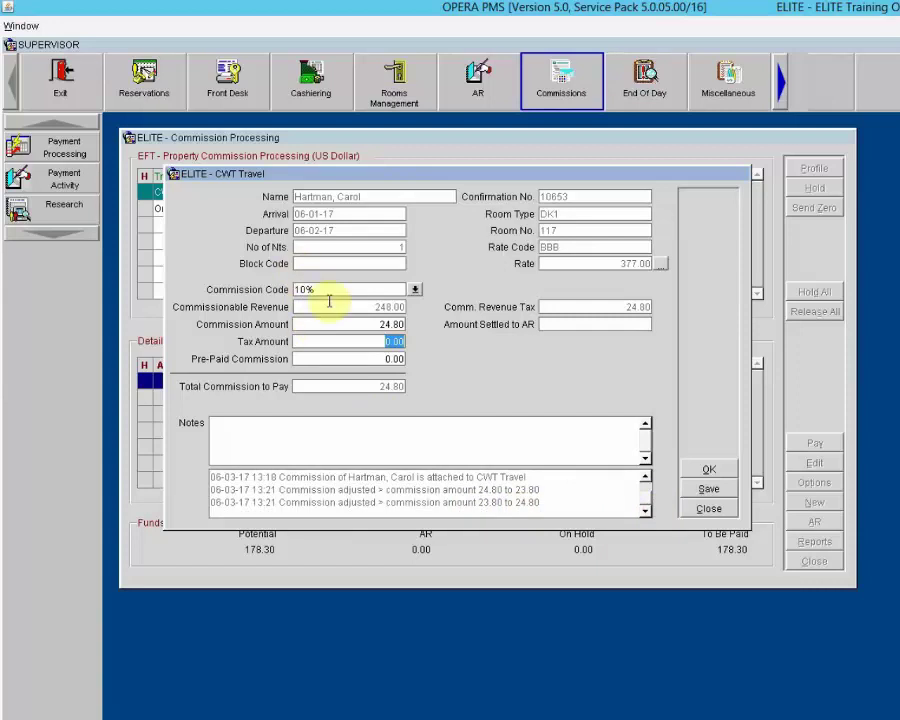
- Change the commission code of CWT Travel's reservation arriving 06-01-17 to 15%, check its change log, and confirm the edit
left_click(415, 289)
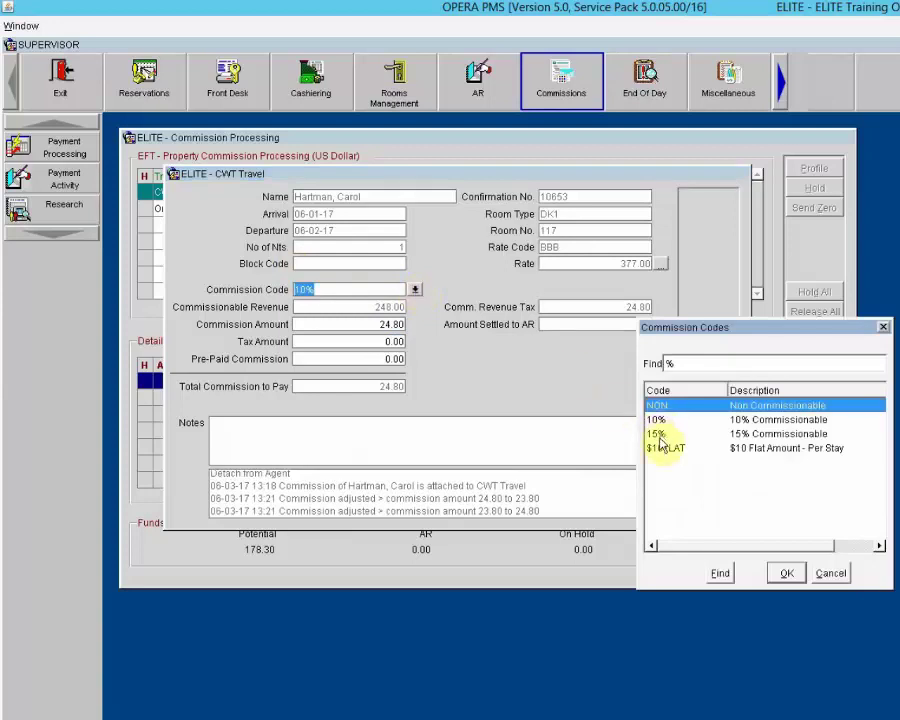
left_click(658, 434)
left_click(787, 575)
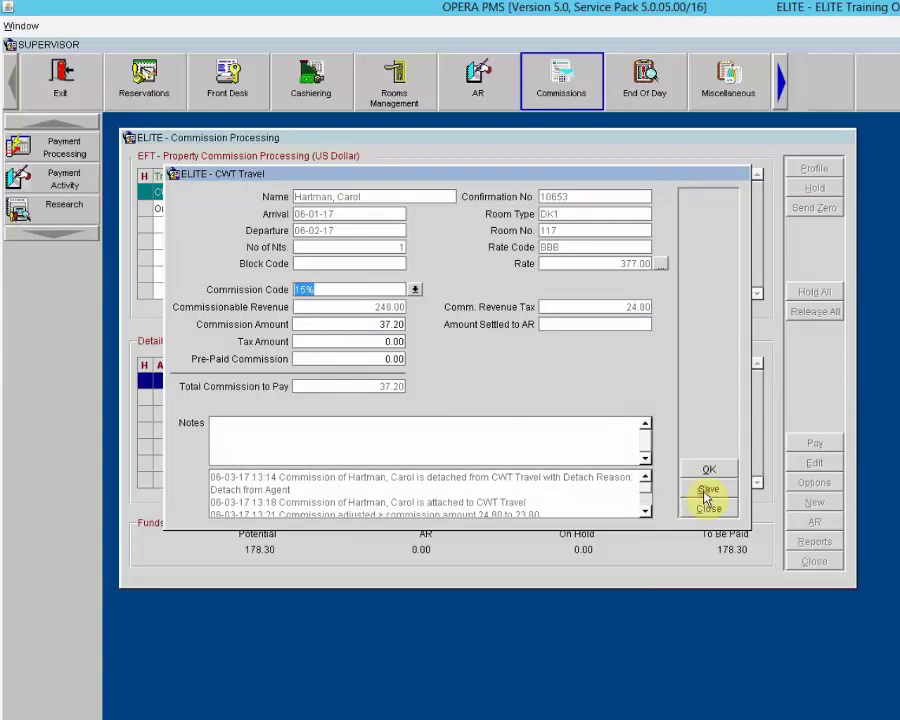
left_click(645, 510)
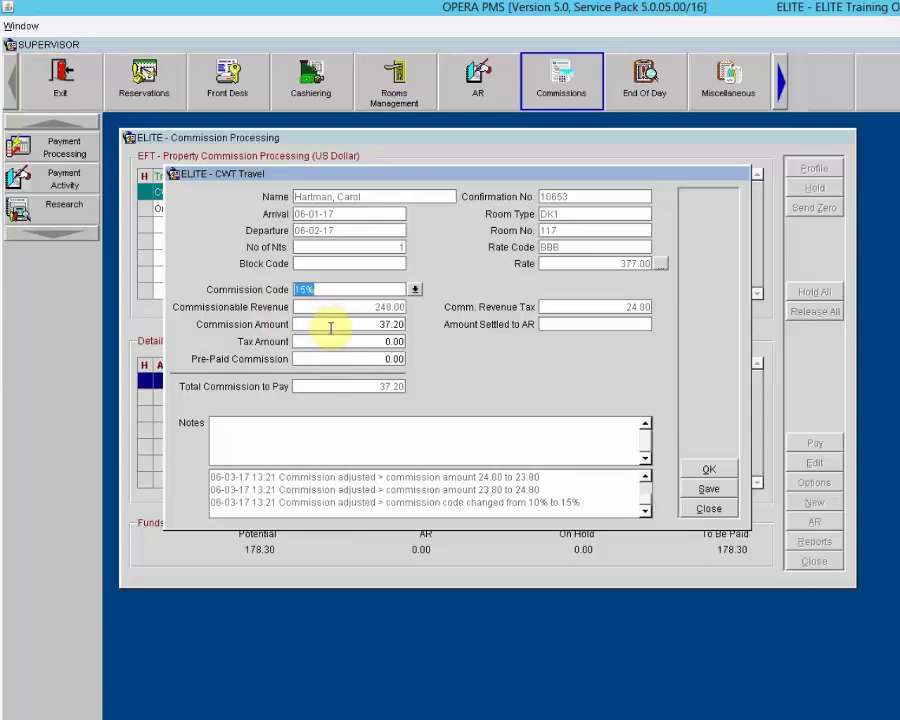
left_click(721, 472)
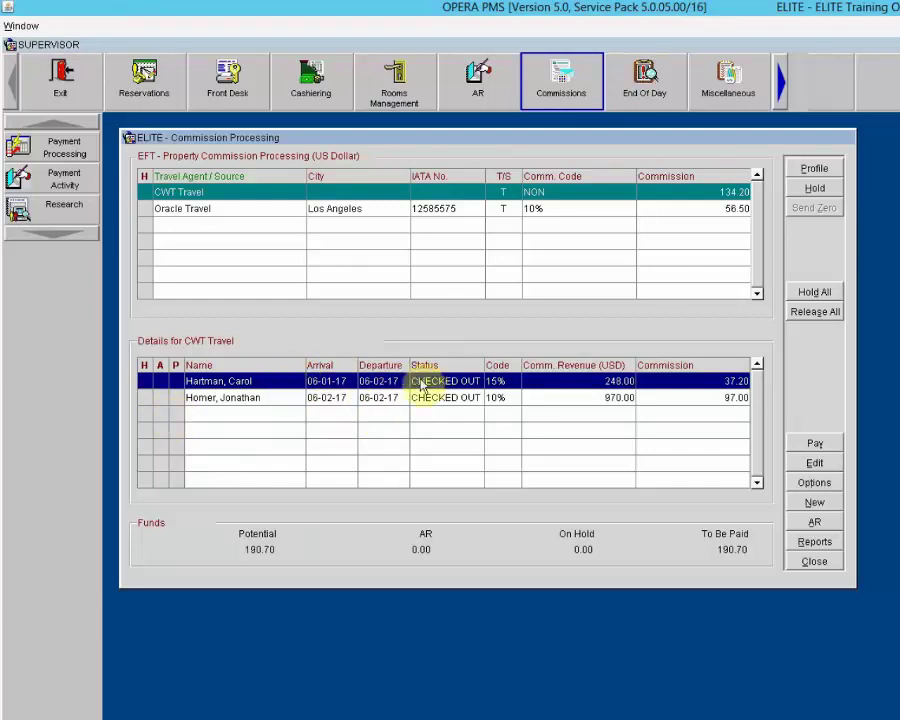
- Try to pay the bank account's commissions with a blank departure date range, declining to print the prepayment report
left_click(377, 209)
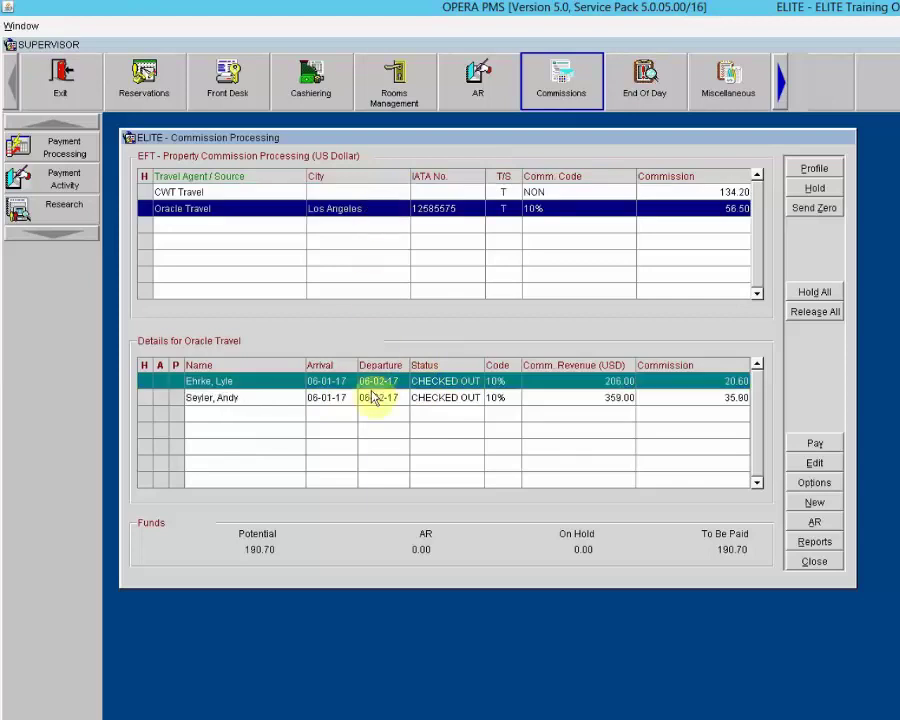
left_click(376, 194)
left_click(376, 209)
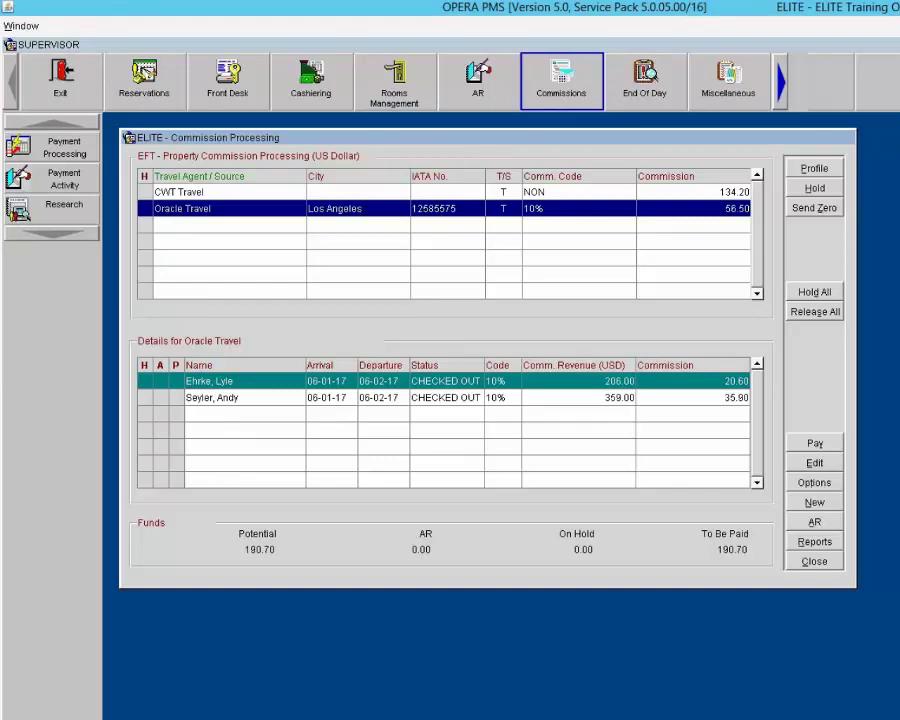
left_click(814, 445)
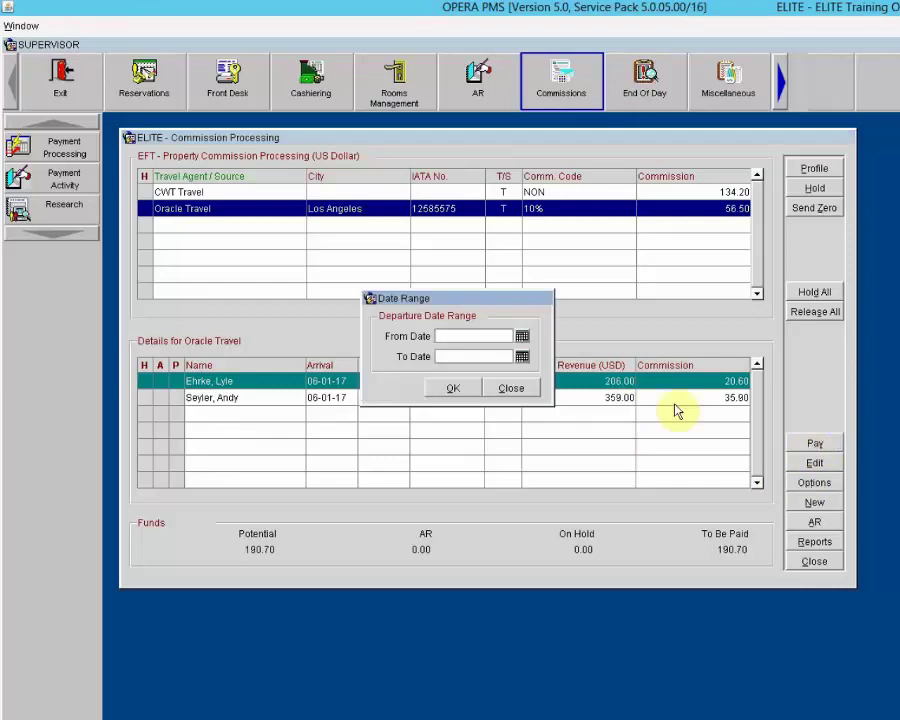
left_click_drag(453, 305, 440, 292)
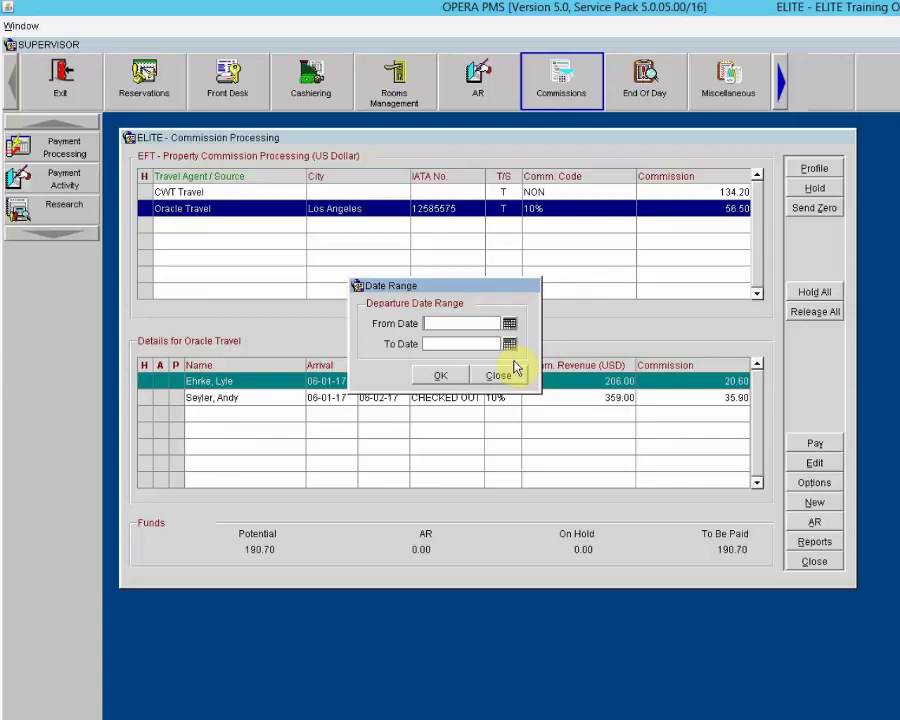
left_click(446, 377)
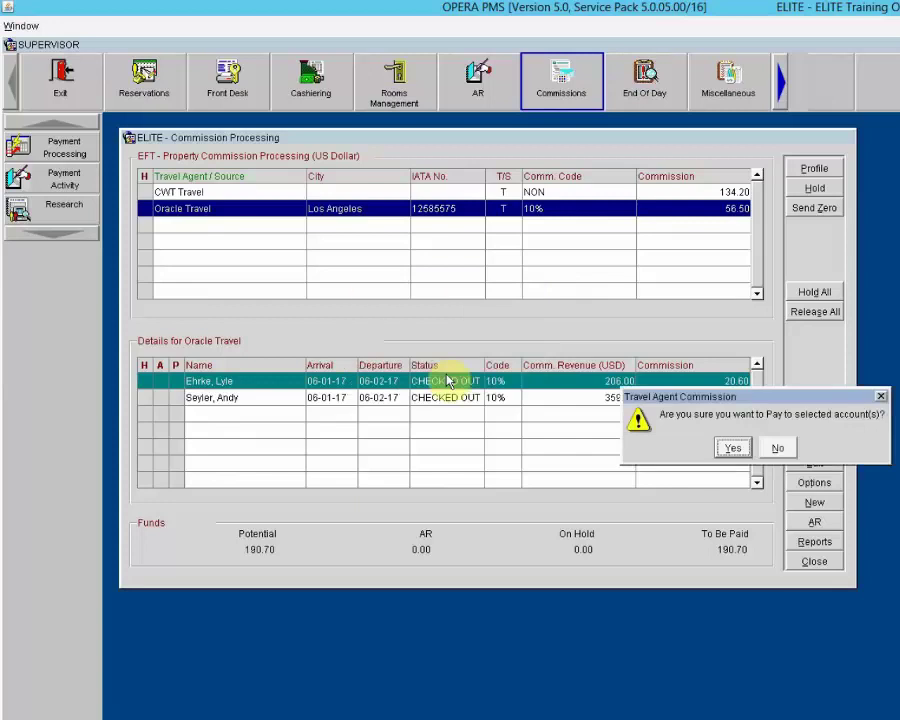
left_click_drag(725, 399, 368, 287)
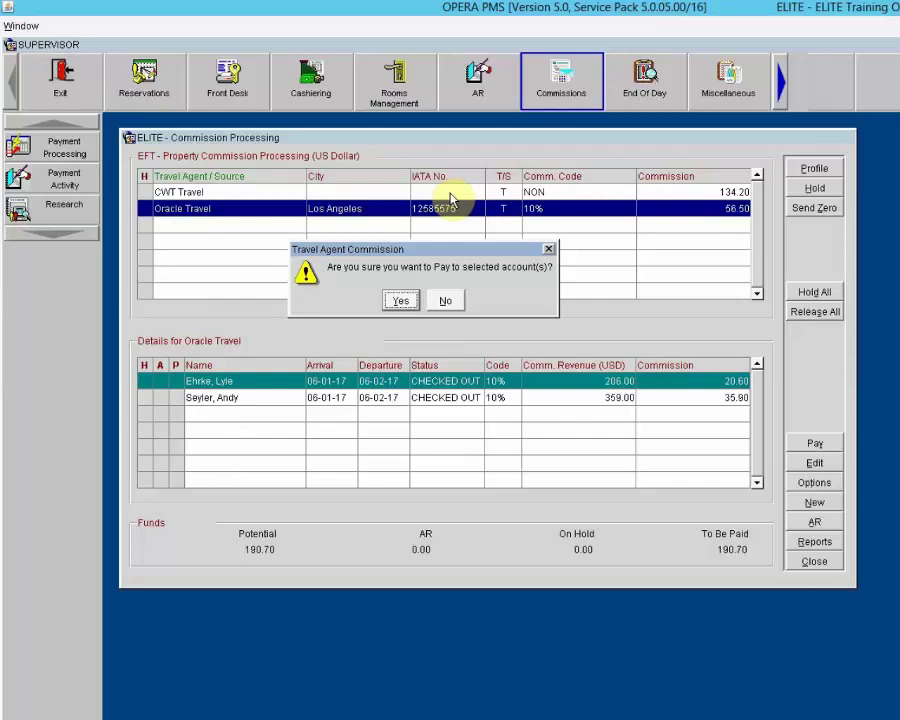
left_click(402, 300)
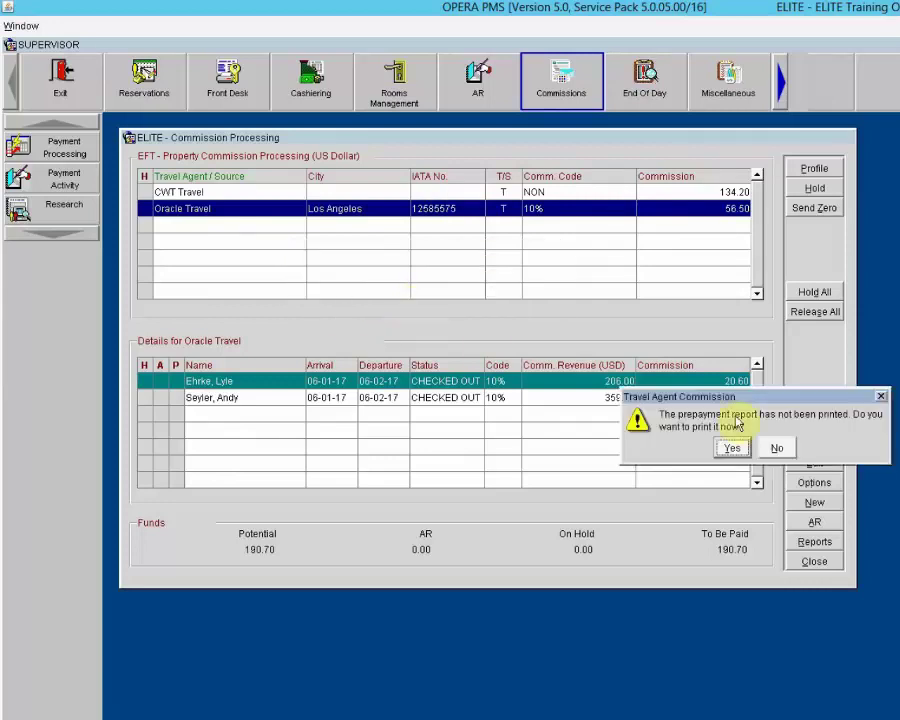
left_click_drag(640, 397, 438, 329)
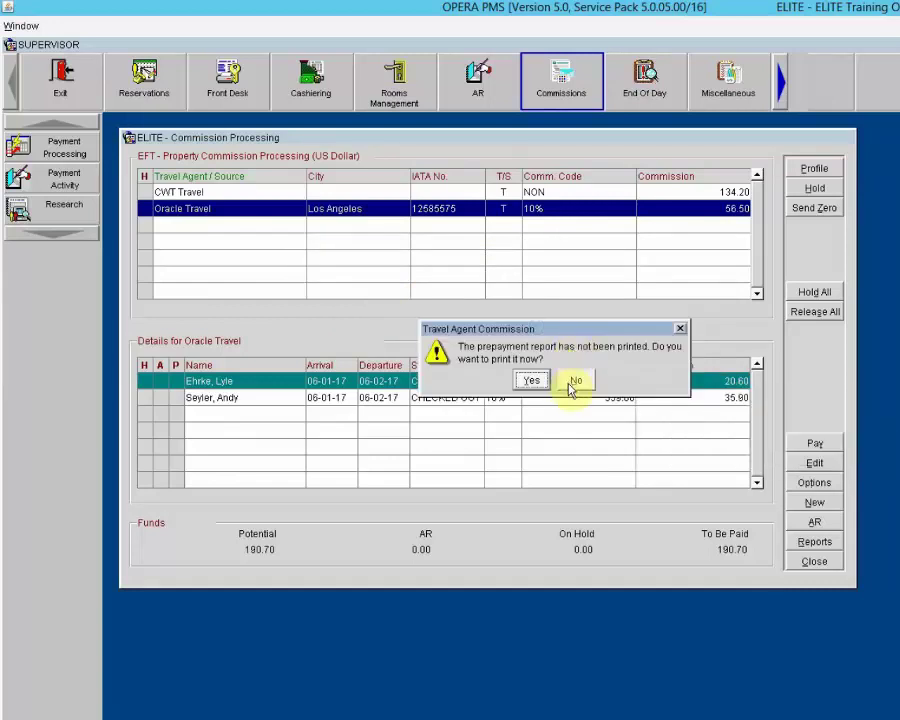
left_click(574, 384)
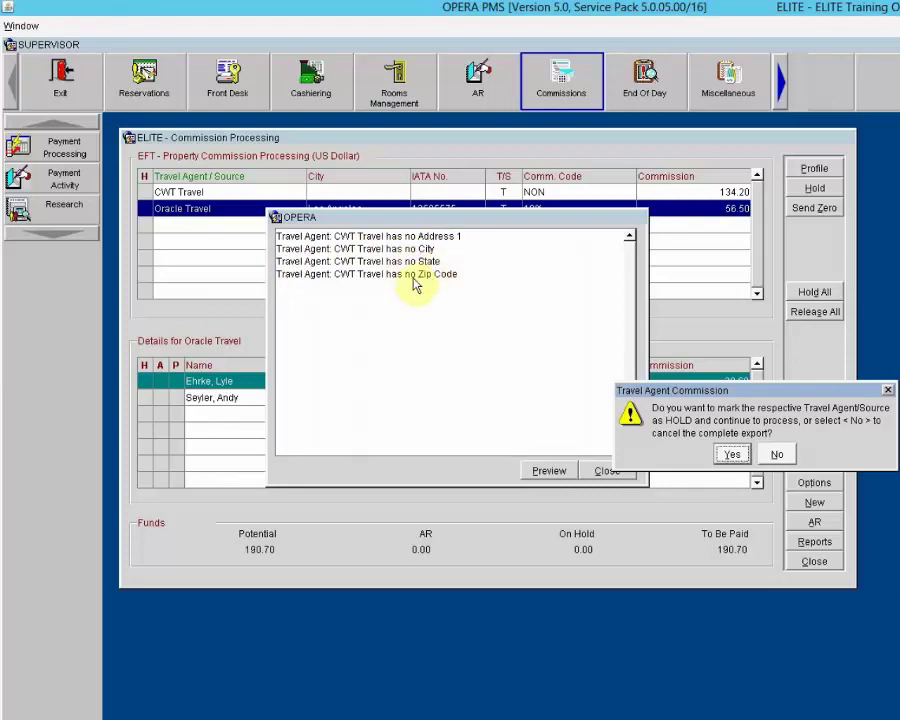
- Cancel the complete export instead of marking CWT Travel as HOLD, and close the list of missing address details
left_click(785, 392)
left_click_drag(785, 392, 518, 312)
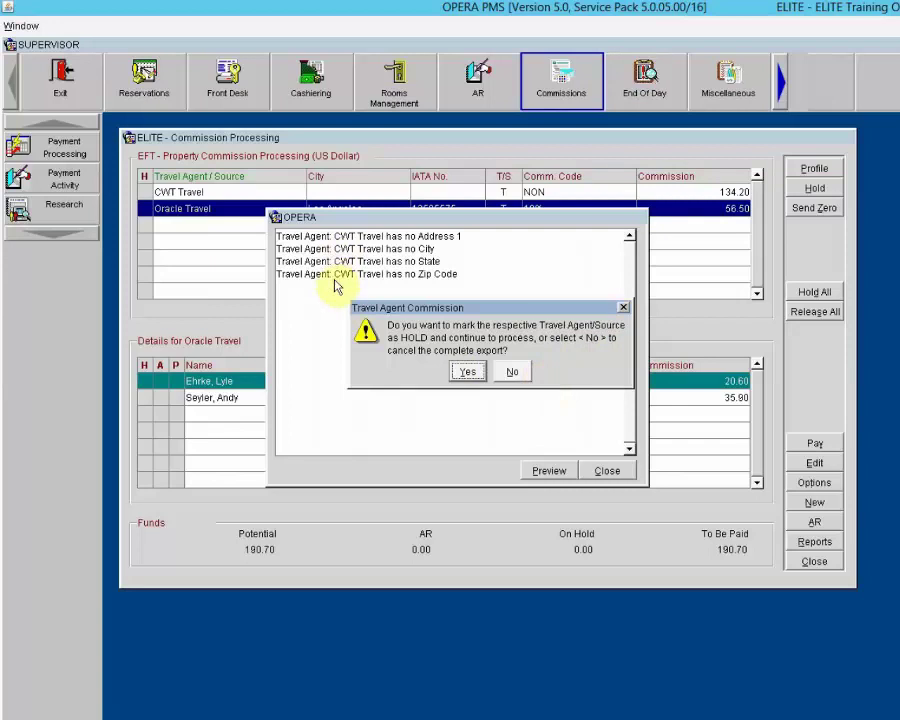
left_click(514, 372)
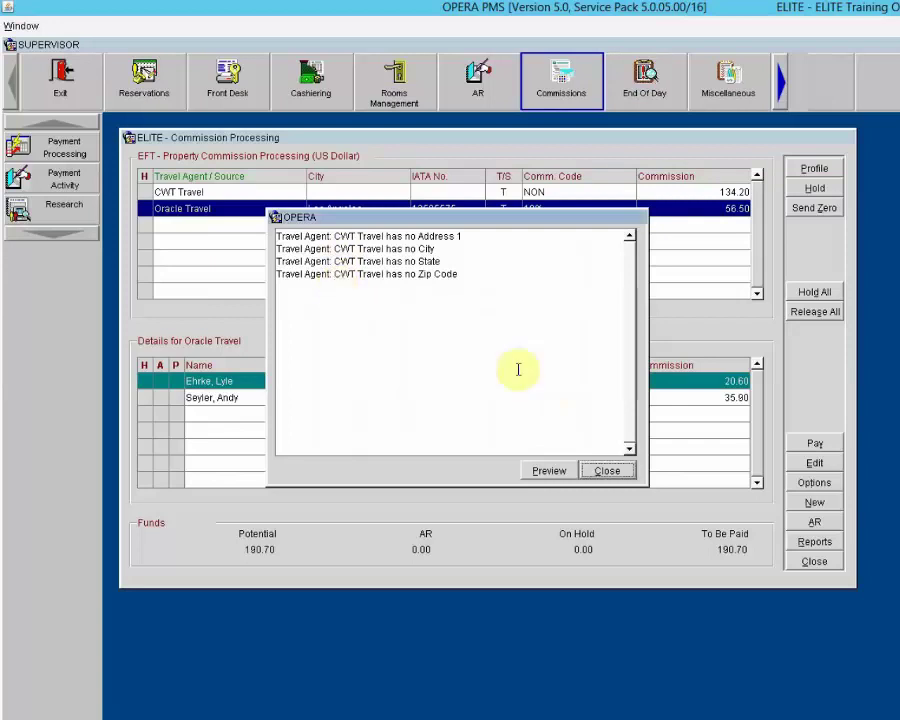
left_click(604, 471)
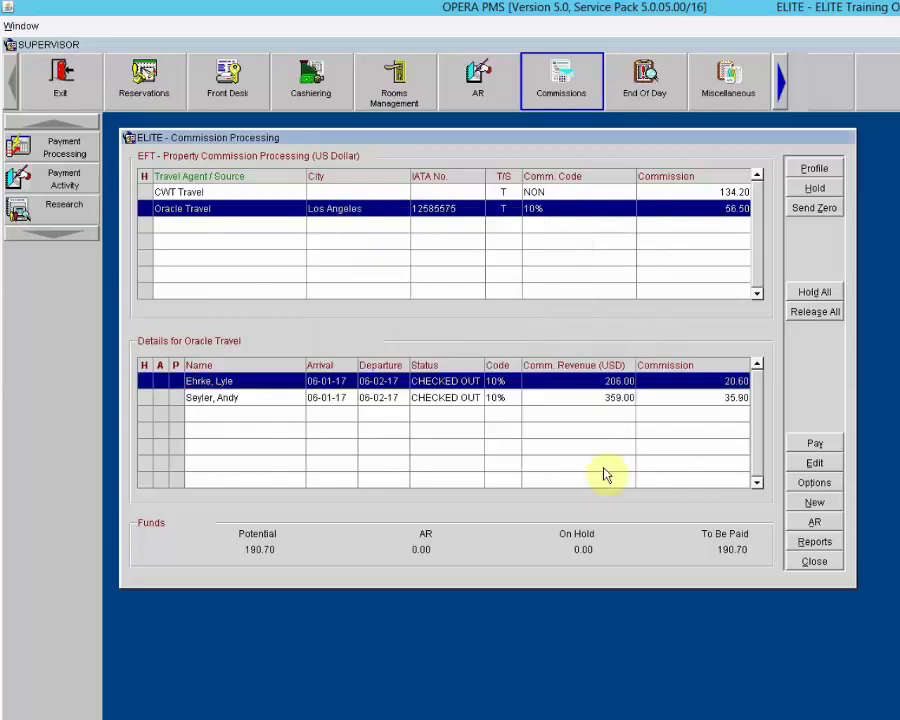
left_click(352, 196)
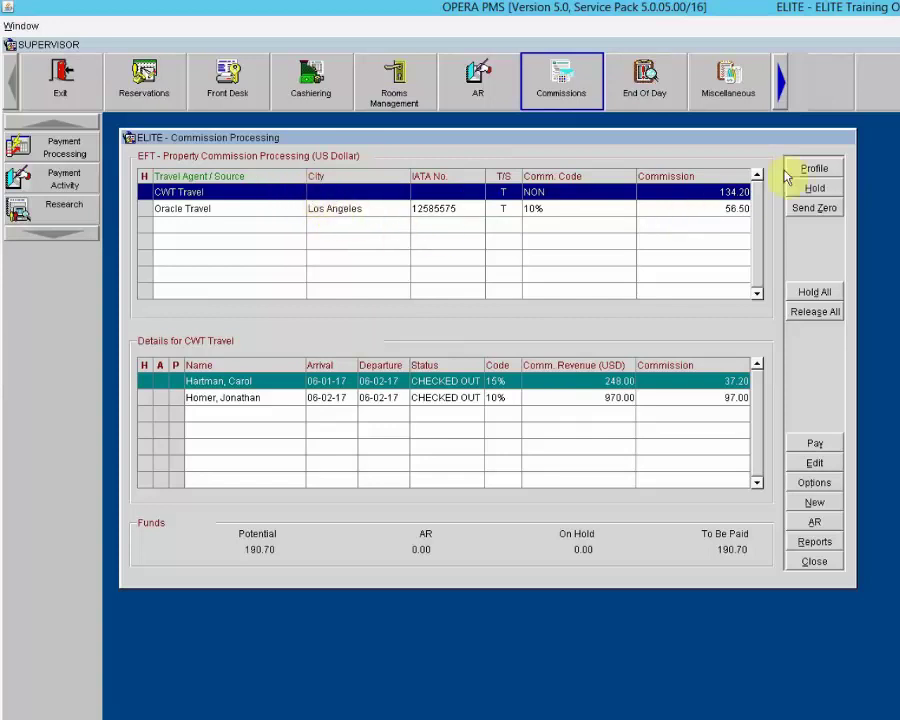
left_click(816, 167)
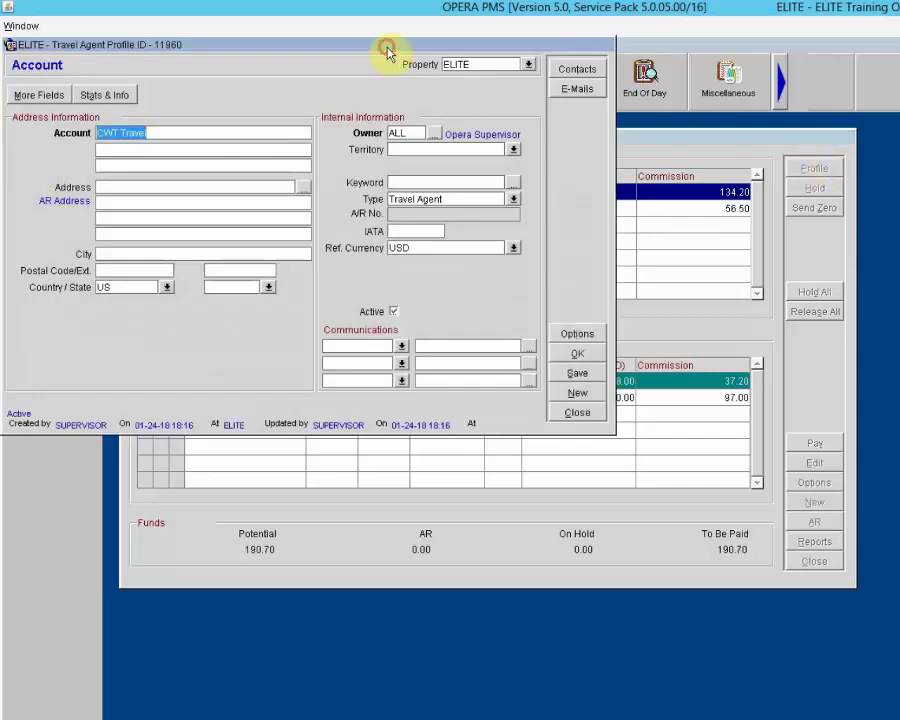
left_click_drag(388, 52, 512, 142)
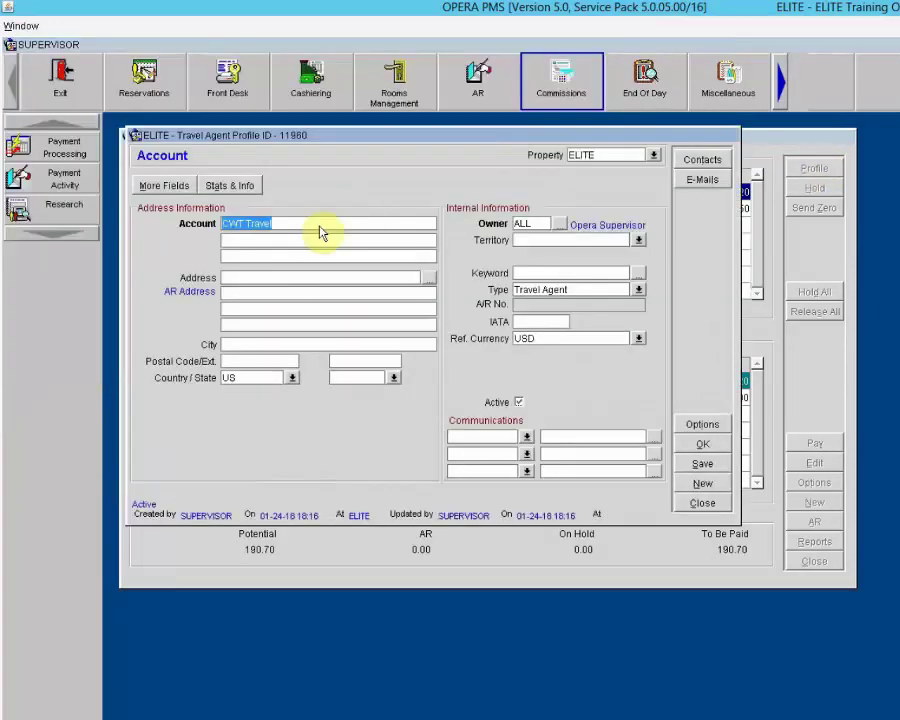
left_click(278, 278)
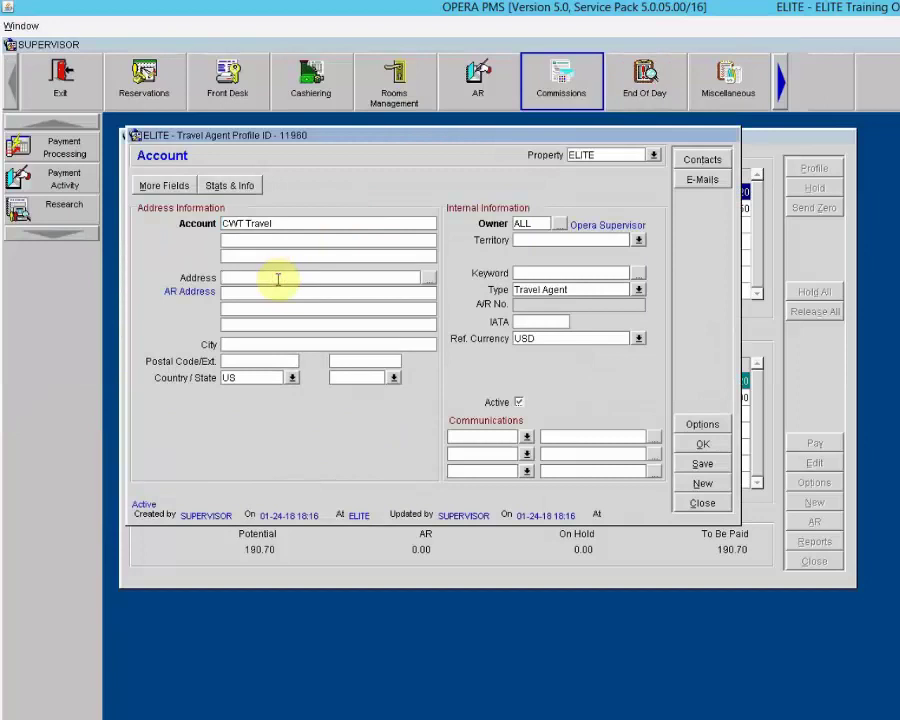
type("3900 East")
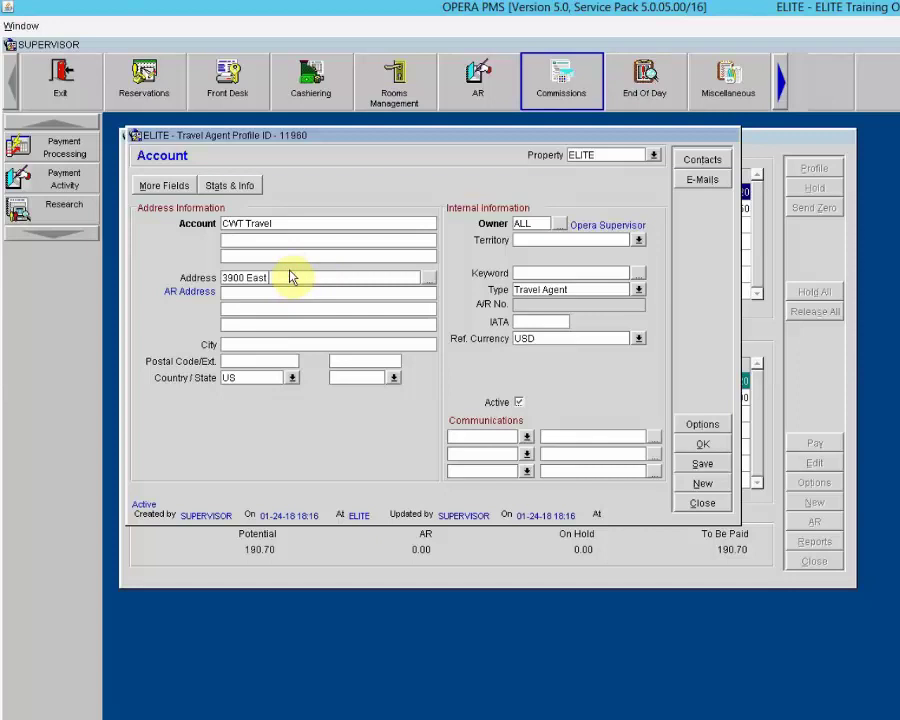
type("Olive Street")
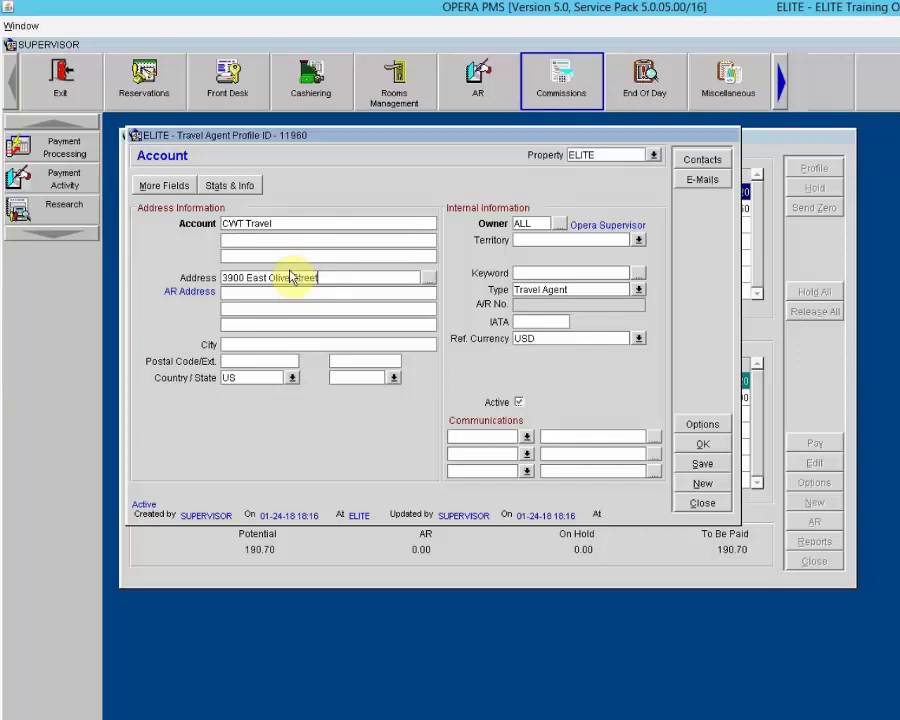
left_click(261, 358)
type("9")
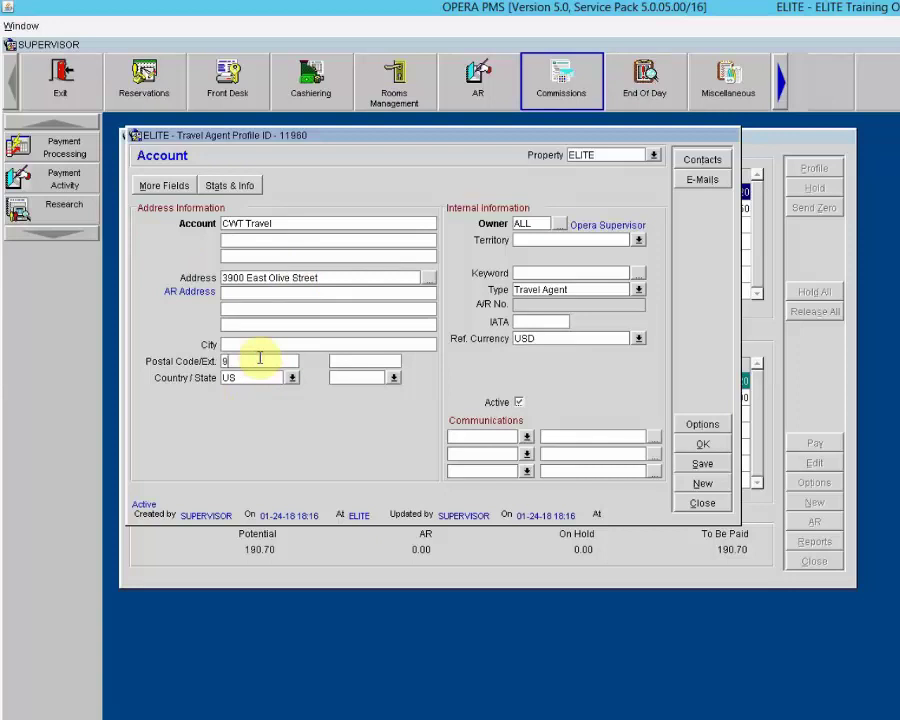
type("0068")
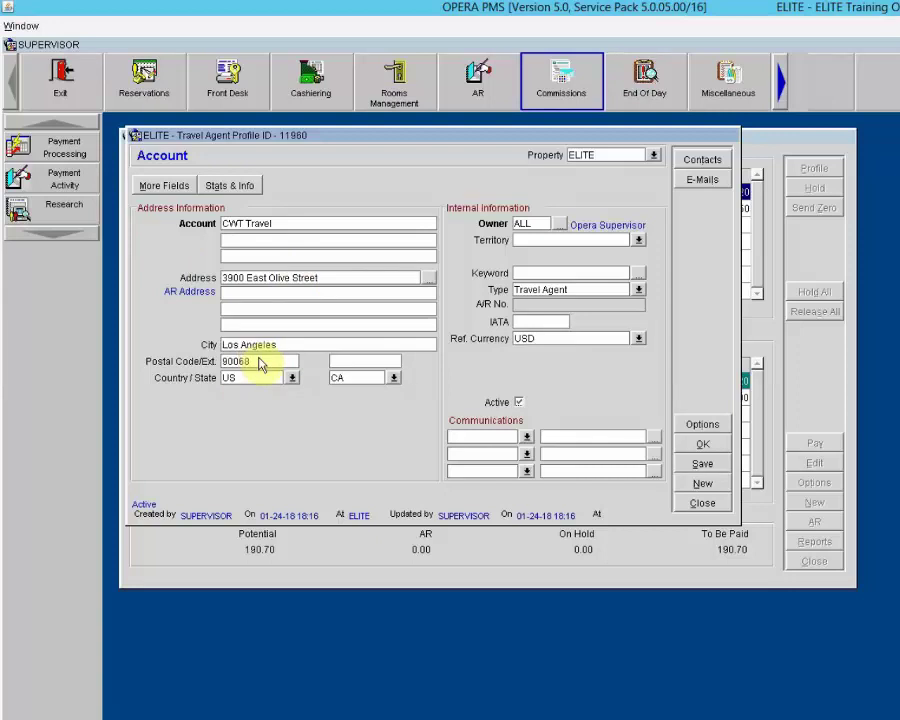
- Enter CWT Travel's IATA number, save the profile, and return to commission processing
left_click(537, 320)
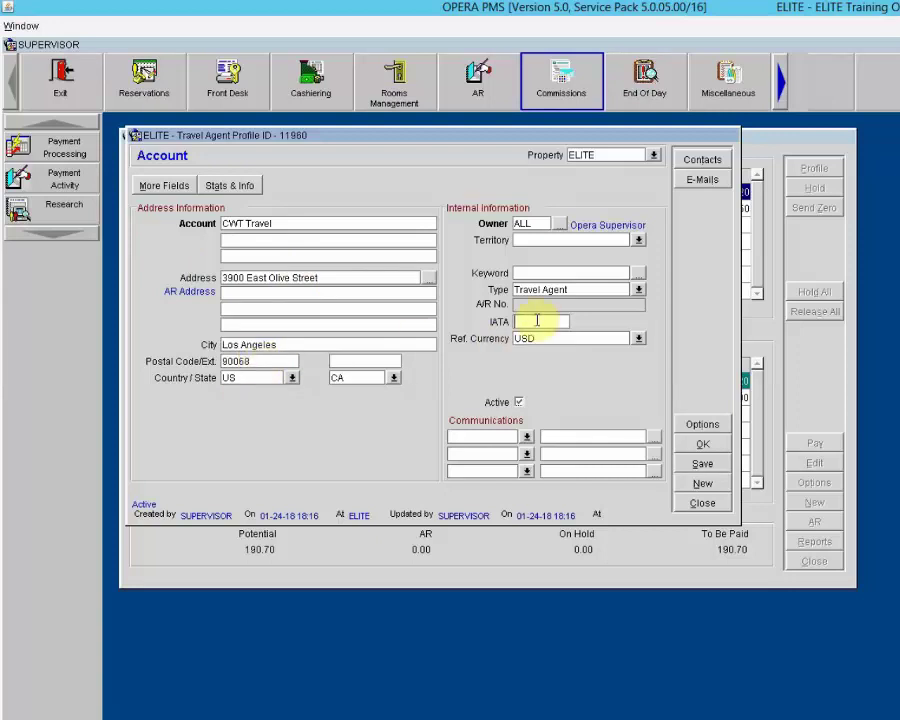
type("55423456")
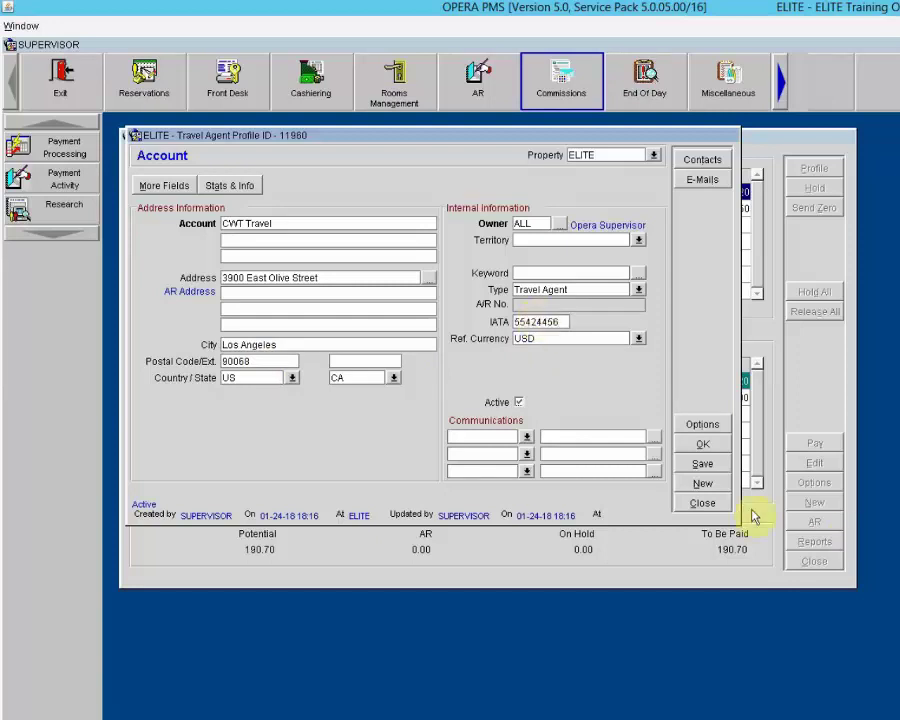
left_click(704, 465)
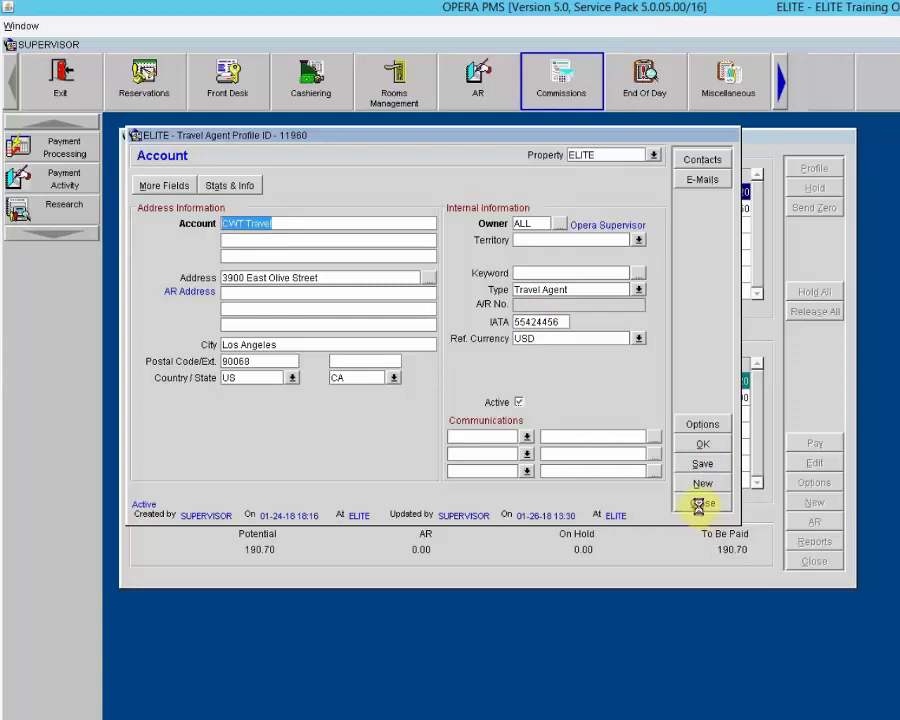
left_click(702, 504)
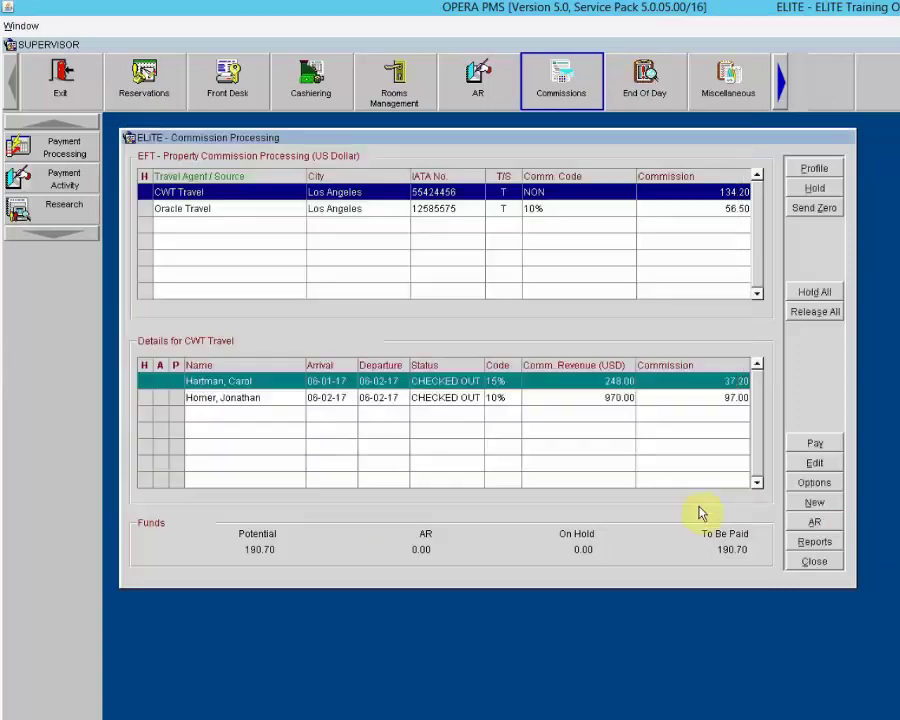
left_click(455, 215)
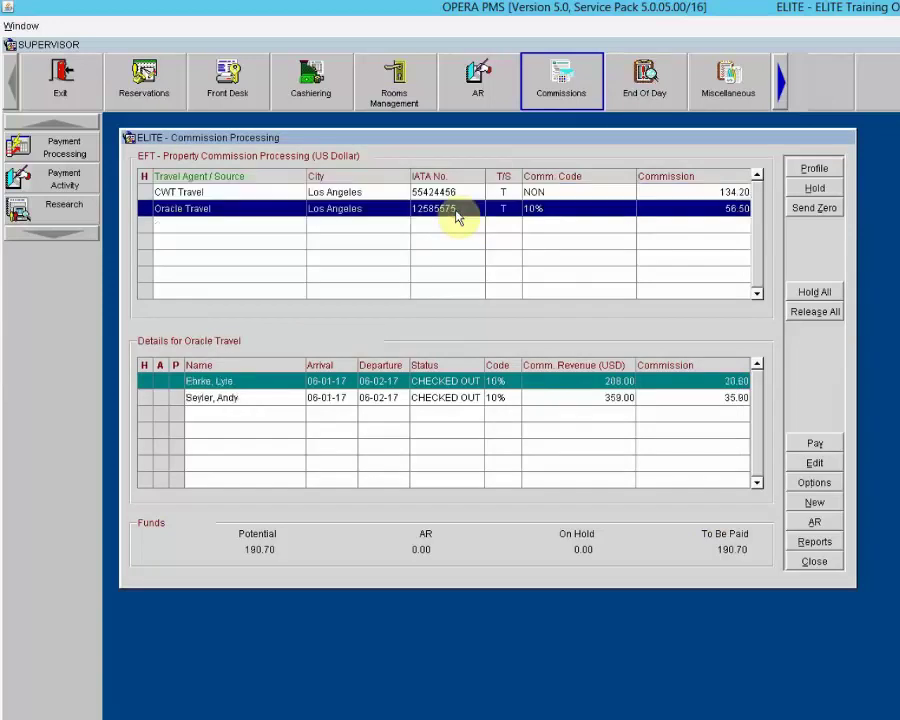
left_click(815, 170)
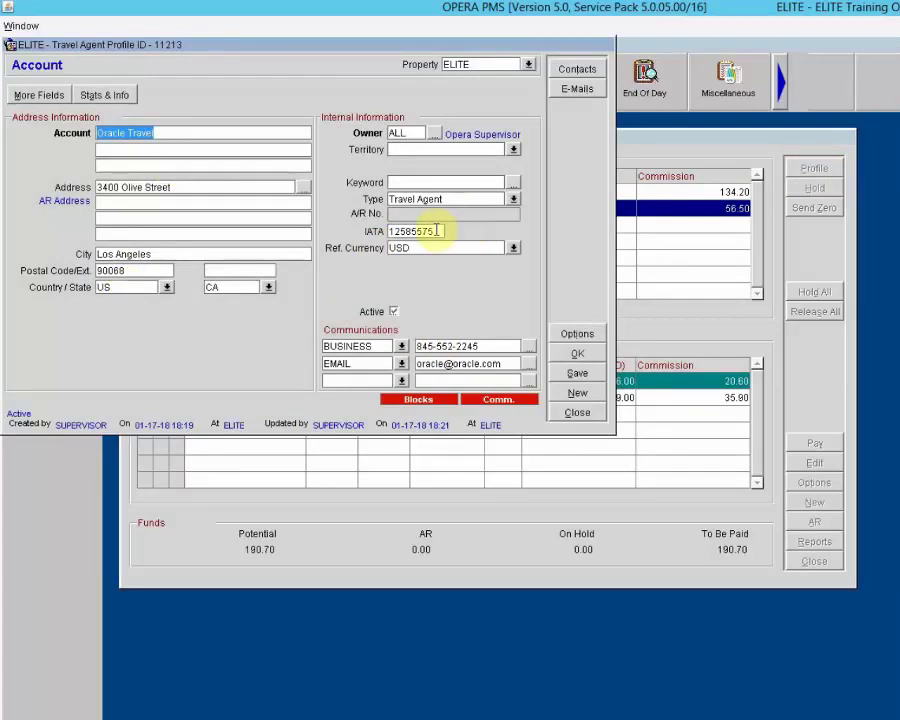
left_click(586, 413)
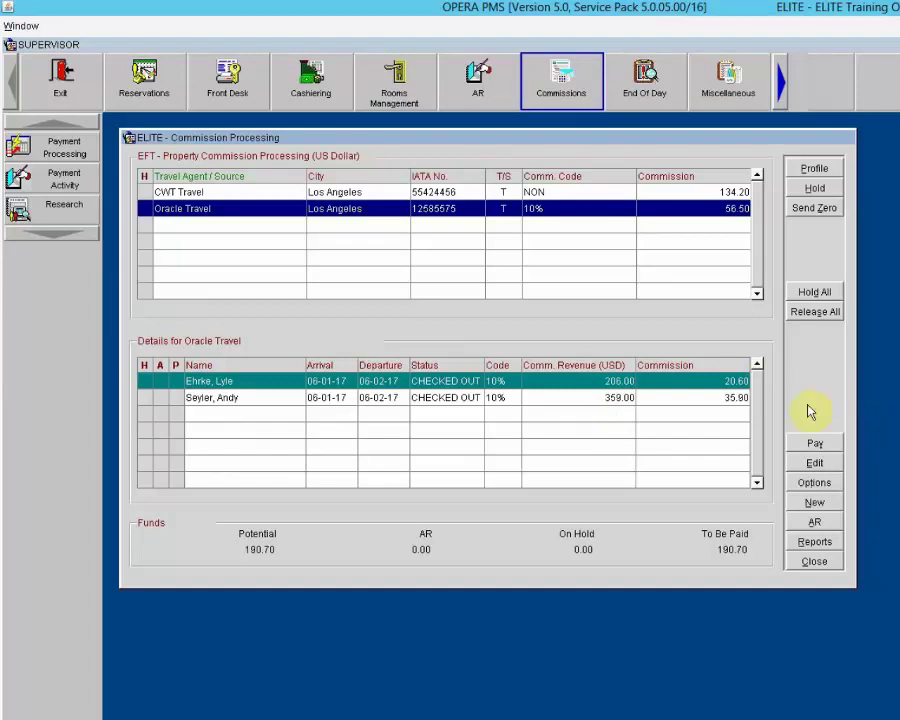
- Pay the EFT account's travel agent commissions, leaving the departure date range blank, and confirm the payment
left_click(816, 443)
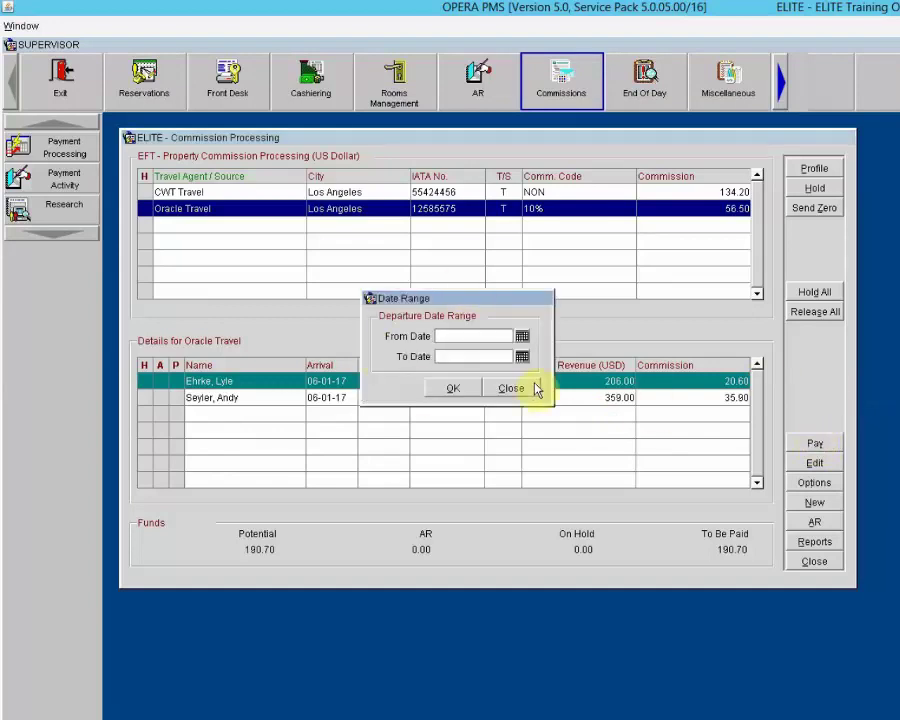
left_click(450, 389)
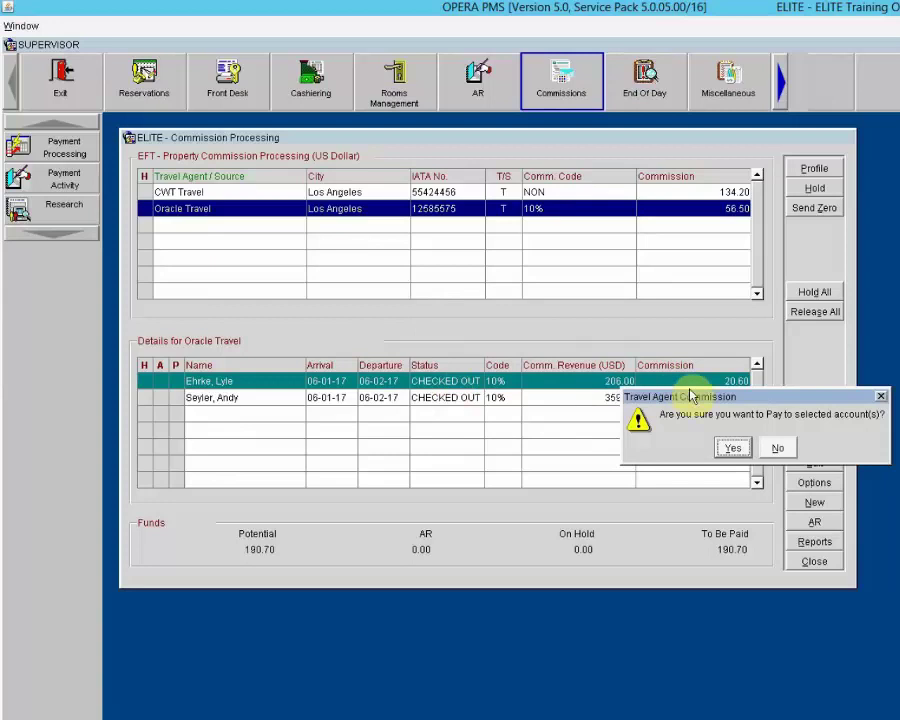
left_click_drag(497, 280, 450, 258)
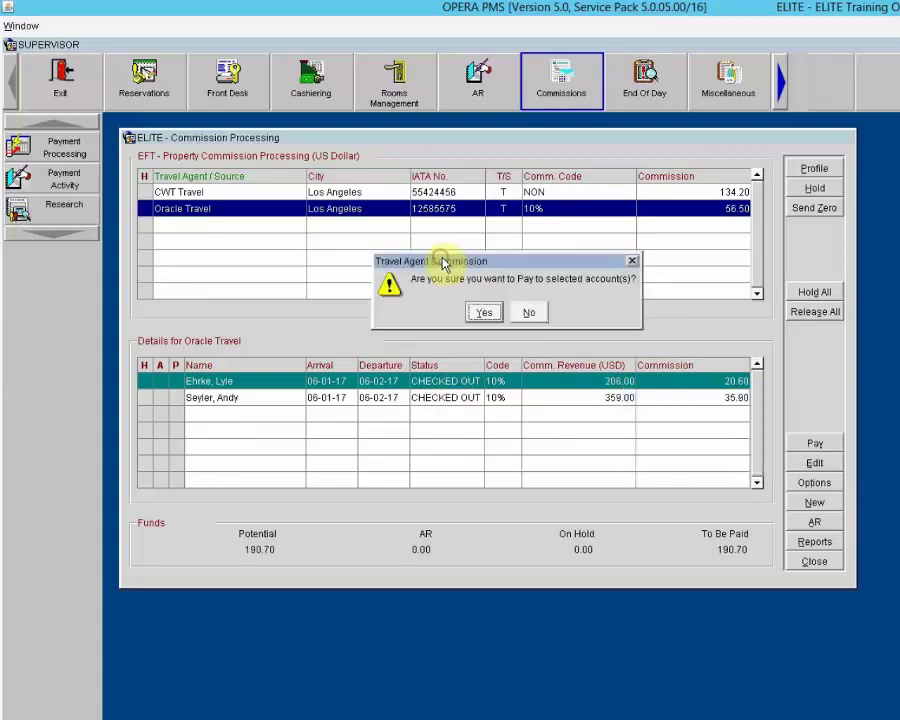
left_click(486, 316)
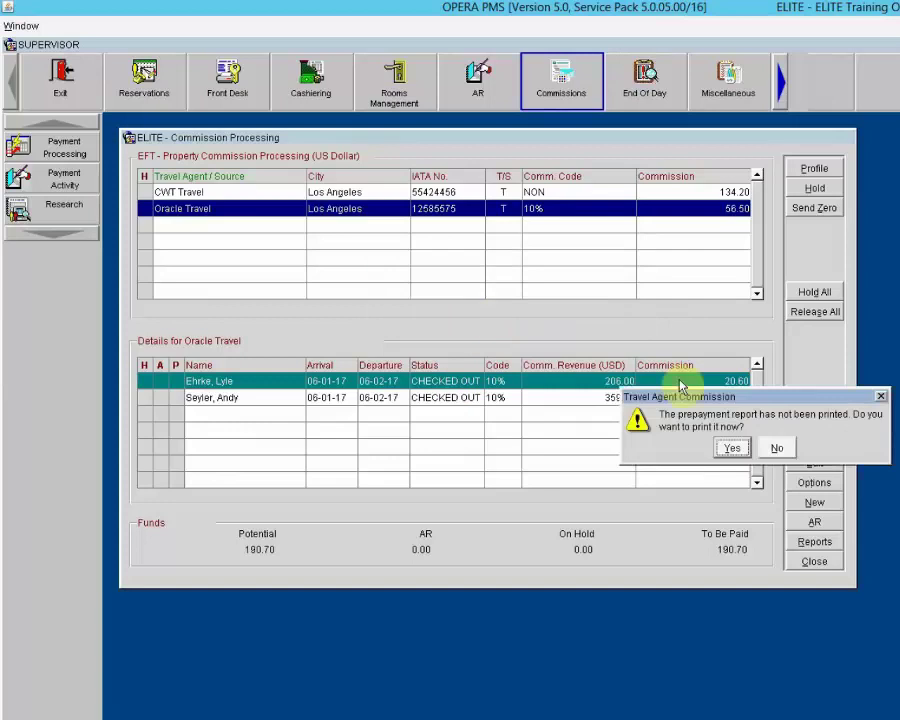
- Decline printing the prepayment report and choose to print the transmittal letter for the commission payment
left_click_drag(726, 400, 403, 282)
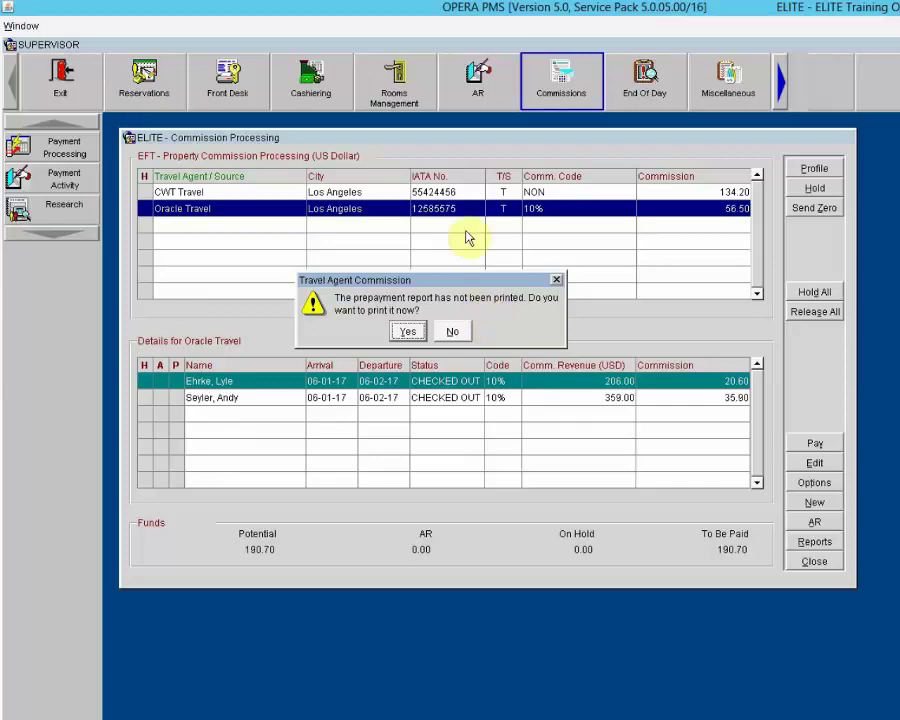
left_click(451, 334)
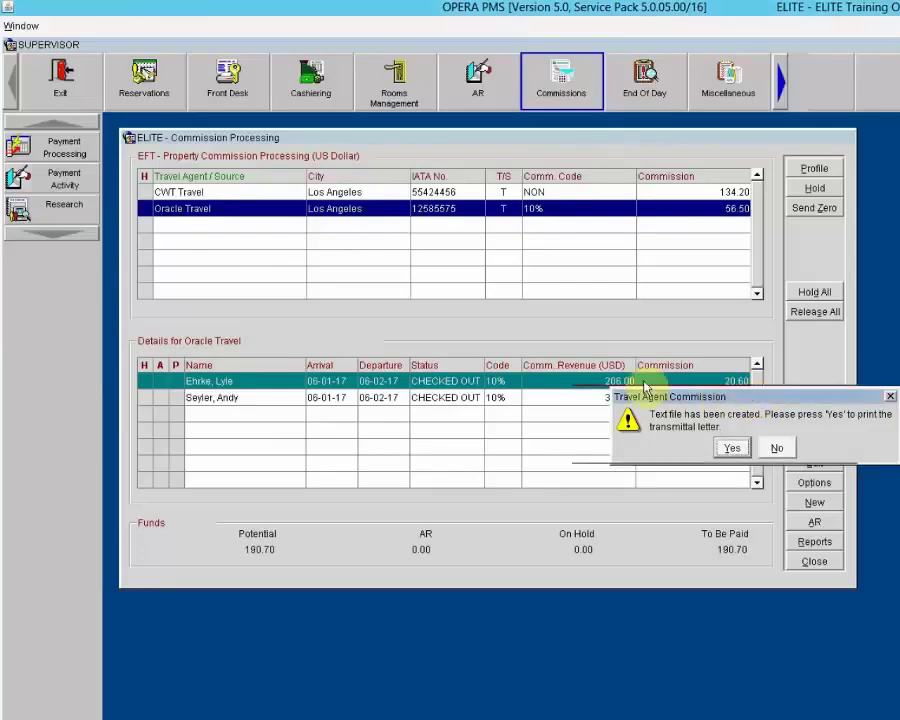
left_click_drag(754, 395, 472, 304)
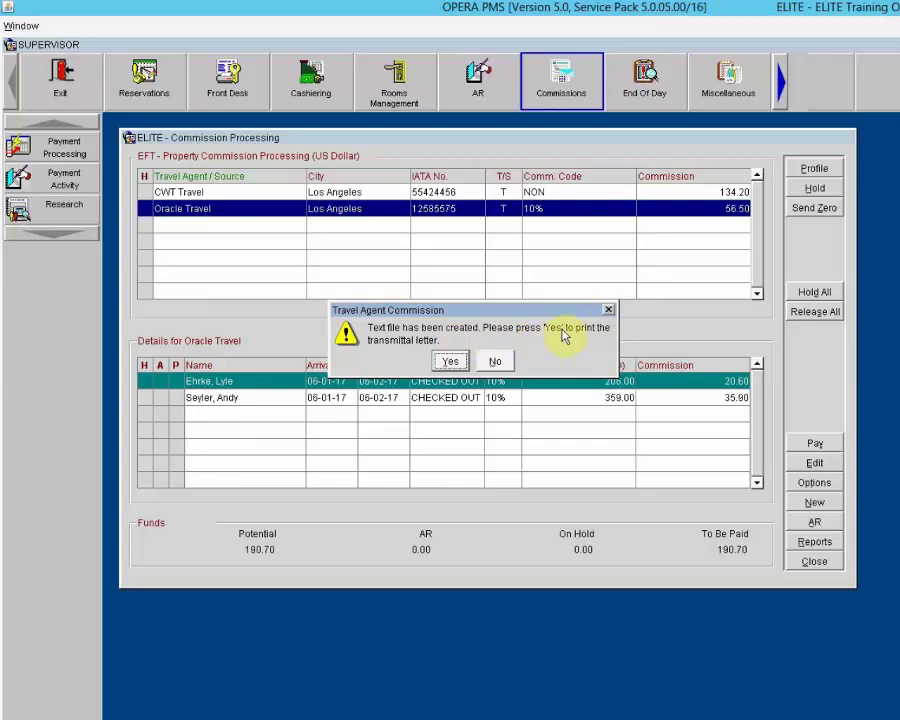
left_click(452, 362)
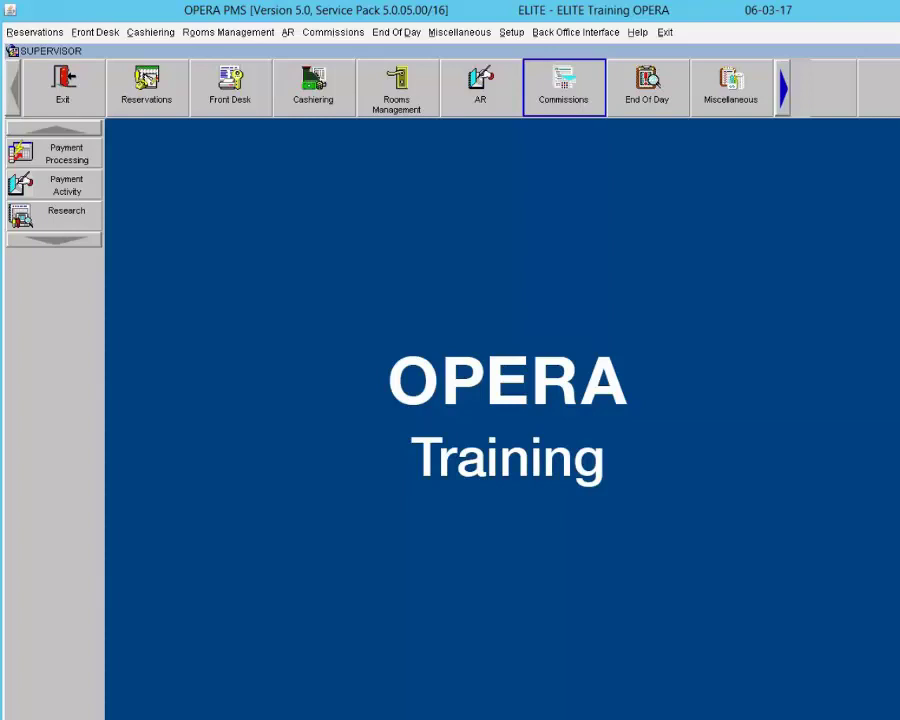
- Check whether the EFT and Check bank accounts can still be opened in payment processing by account, and close the bank search
left_click(337, 33)
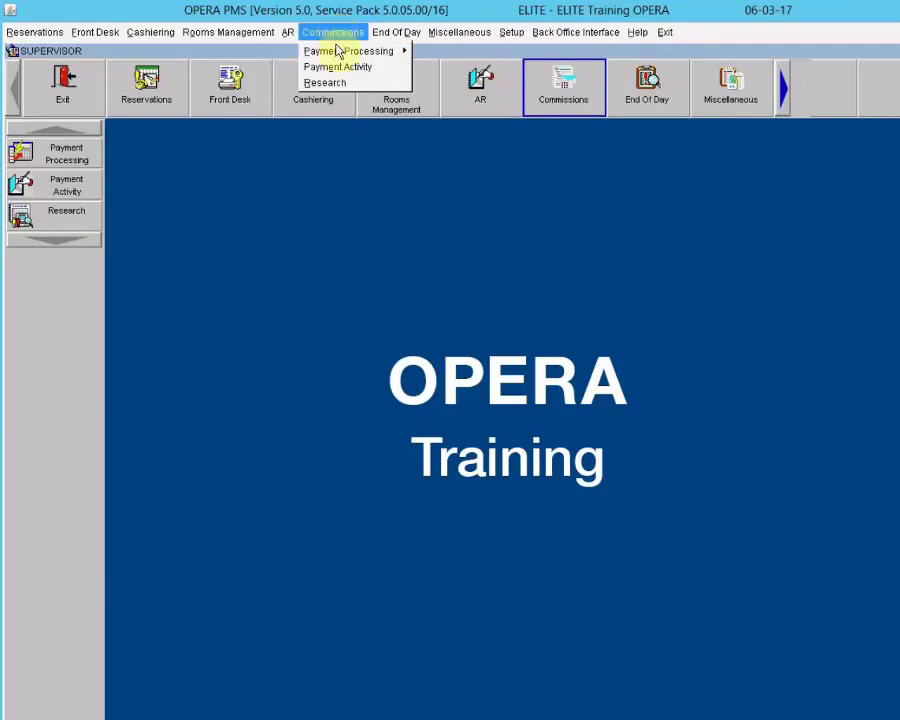
mouse_move(338, 54)
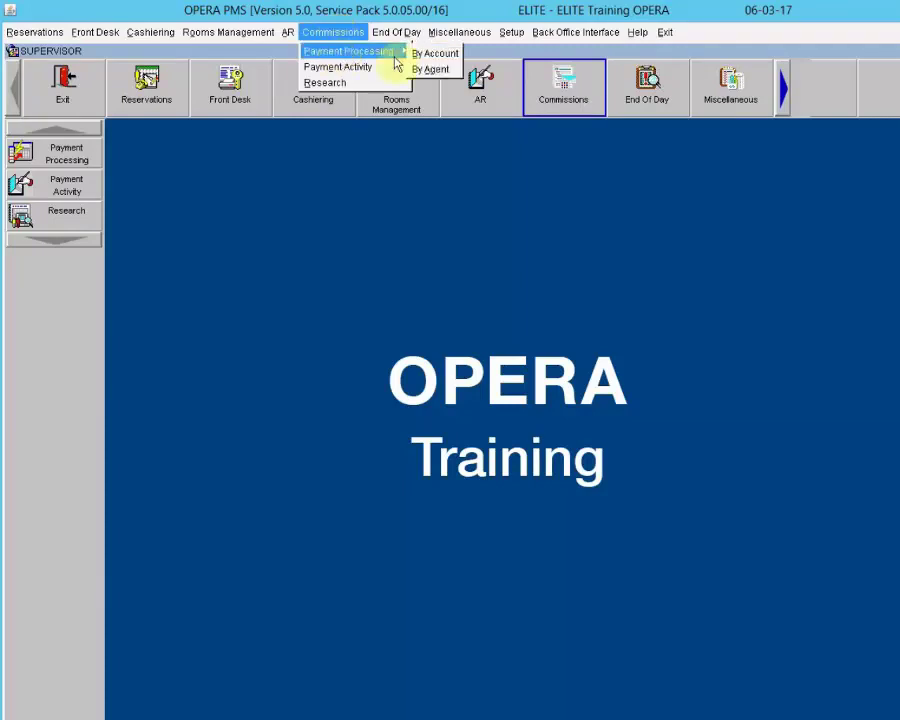
left_click(429, 55)
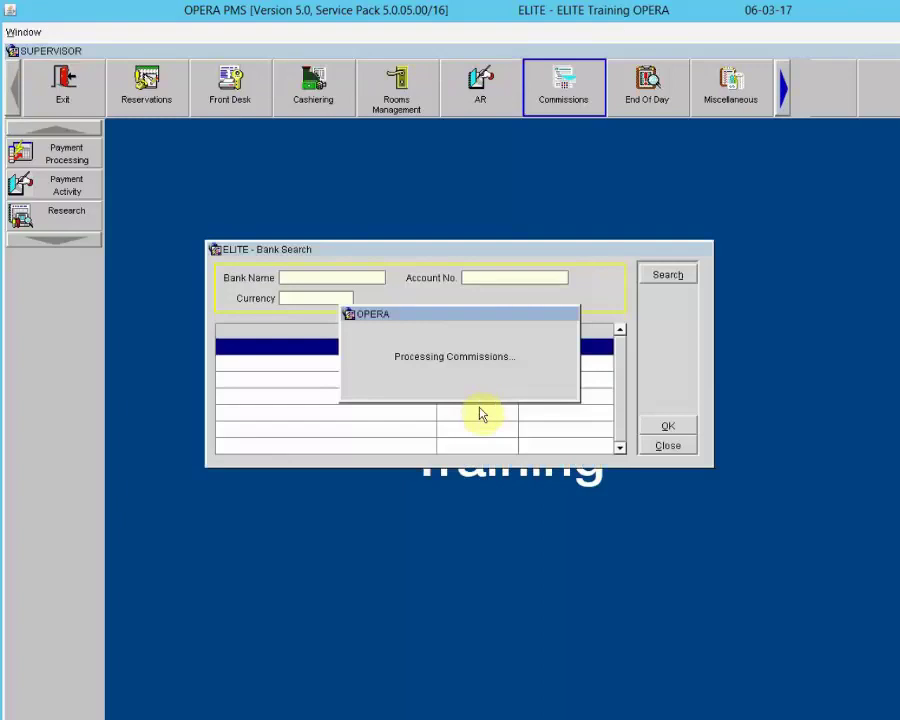
left_click(495, 424)
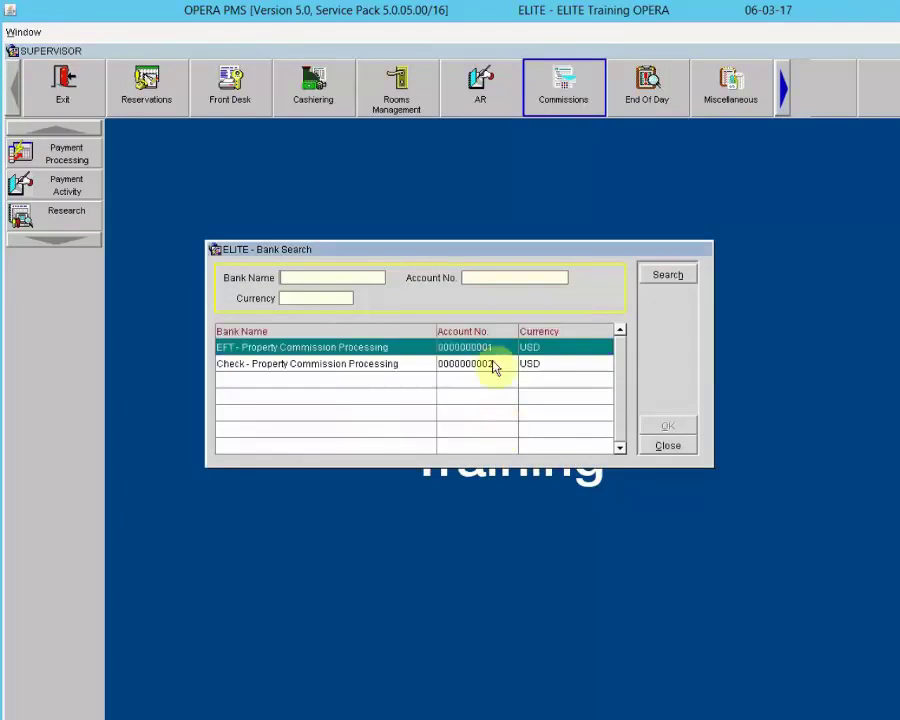
left_click(350, 348)
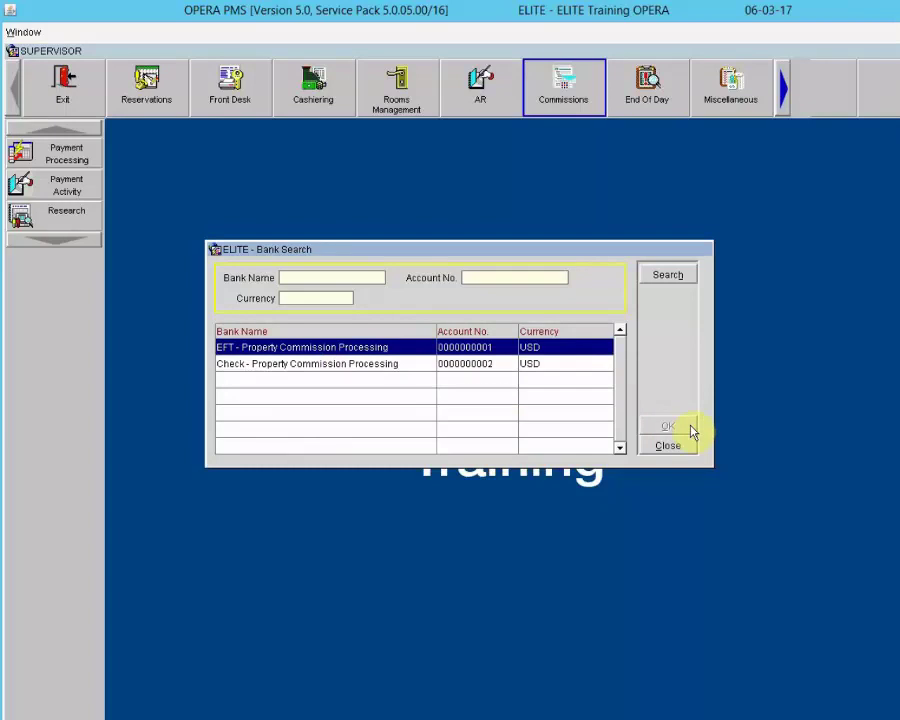
left_click(298, 370)
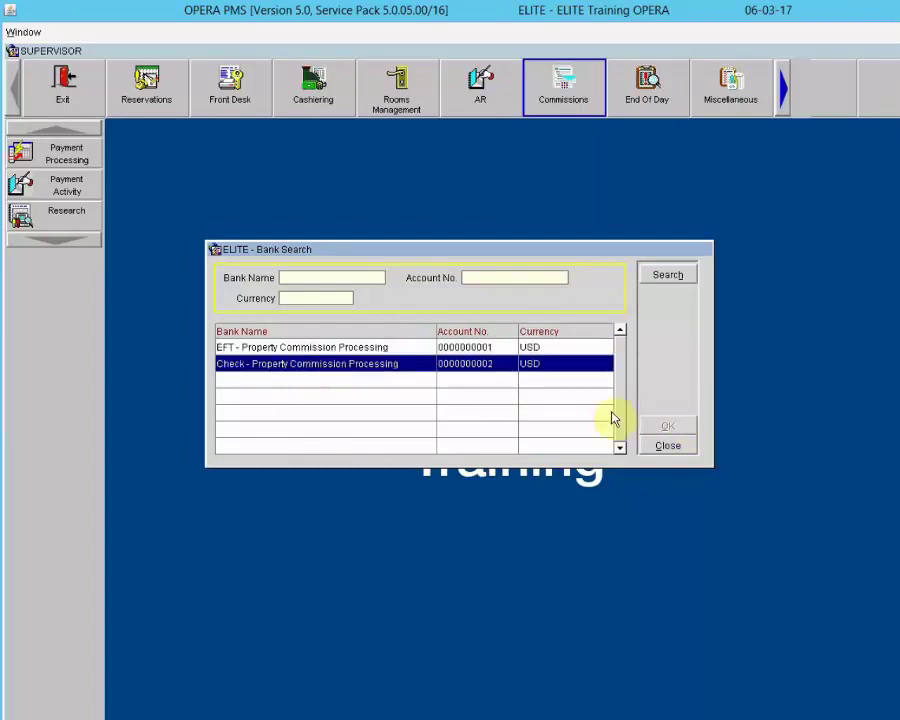
left_click(489, 349)
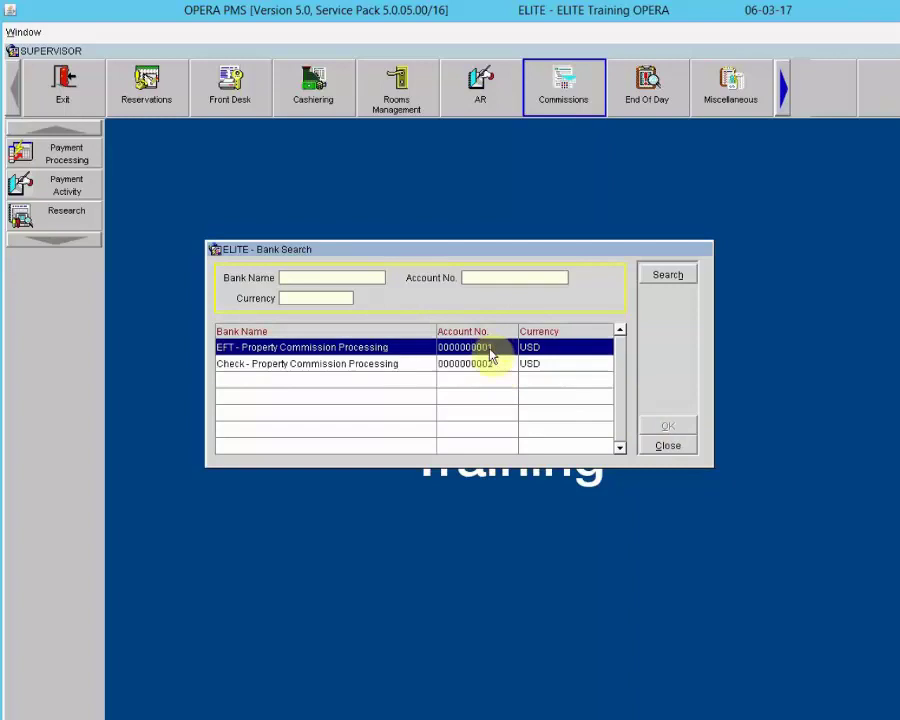
left_click(668, 446)
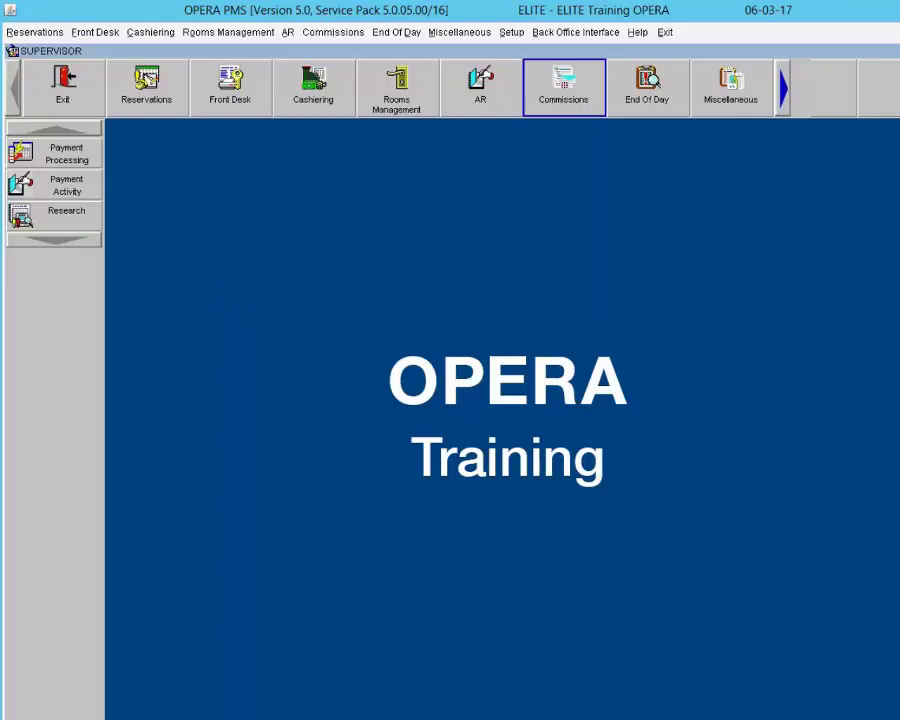
- Review the payment activity of the EFT - Property Commission Processing account for the exported payment file, and close the activity and bank search
left_click(334, 33)
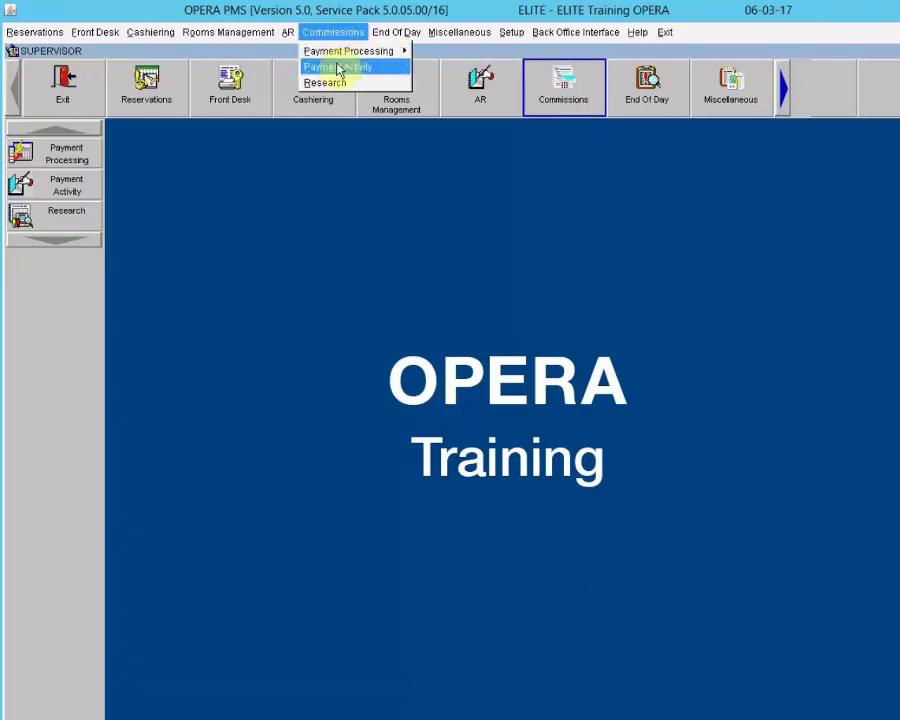
left_click(337, 68)
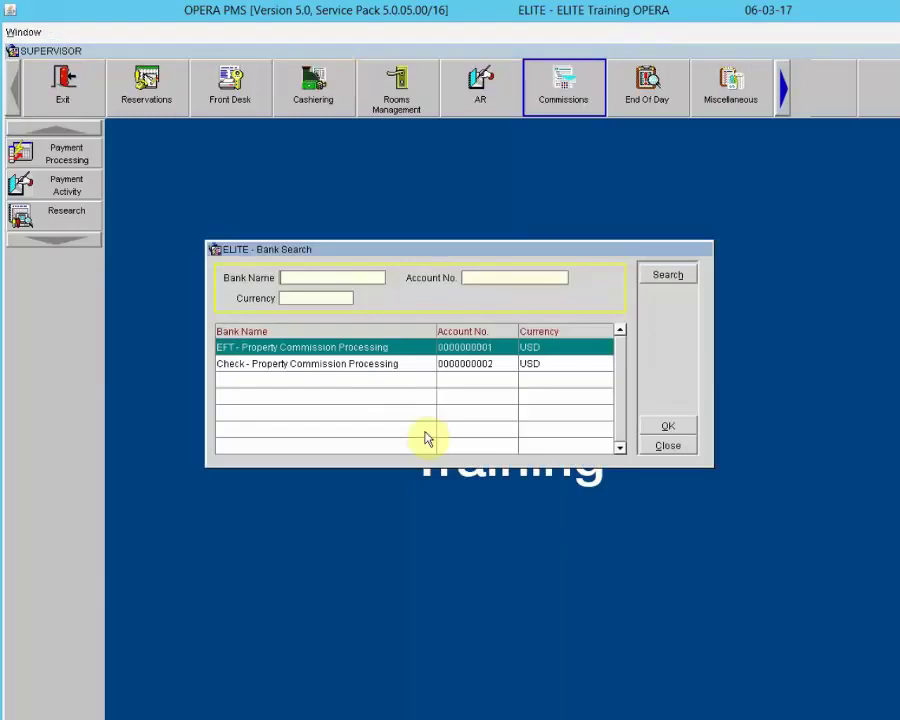
left_click(350, 348)
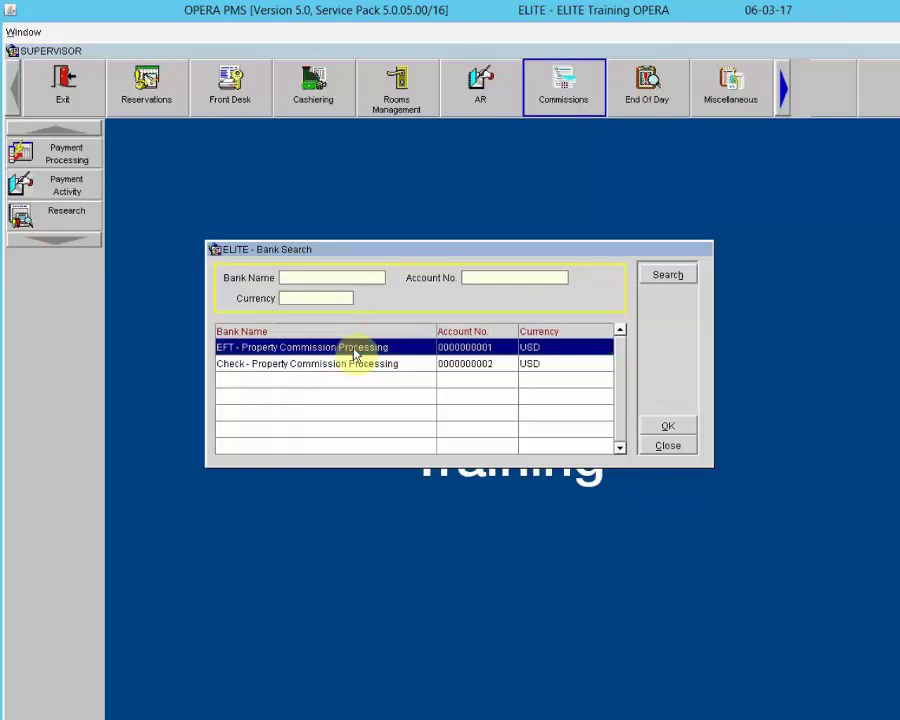
left_click(670, 427)
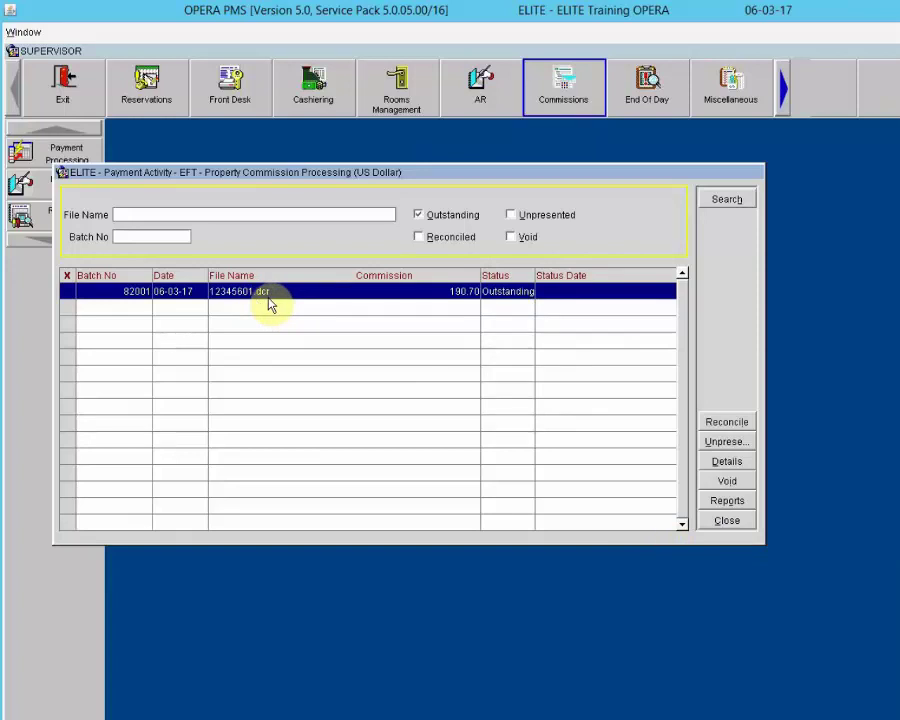
left_click(710, 520)
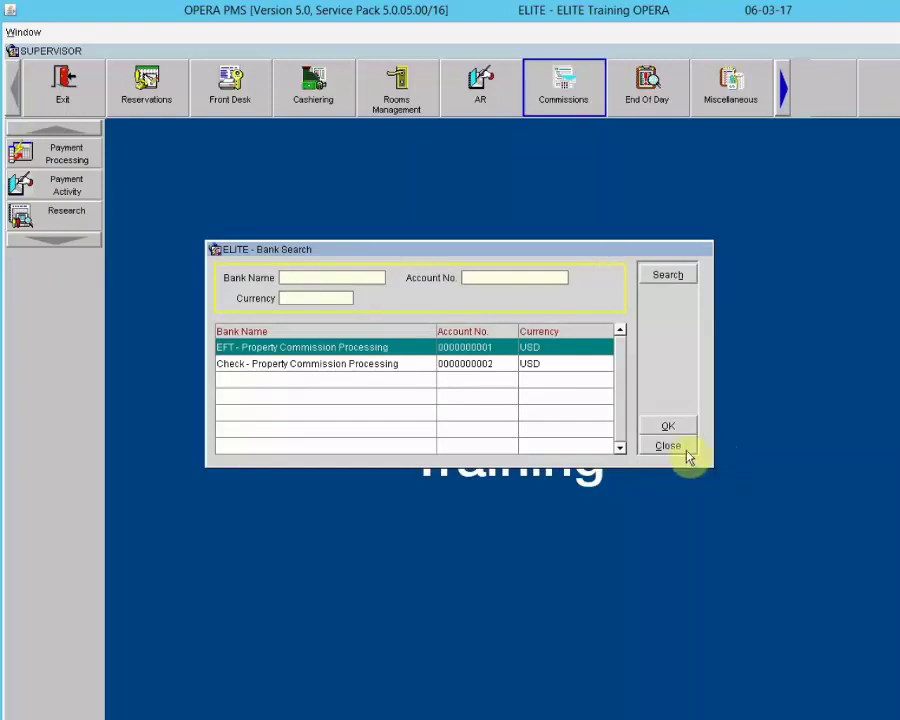
left_click(687, 448)
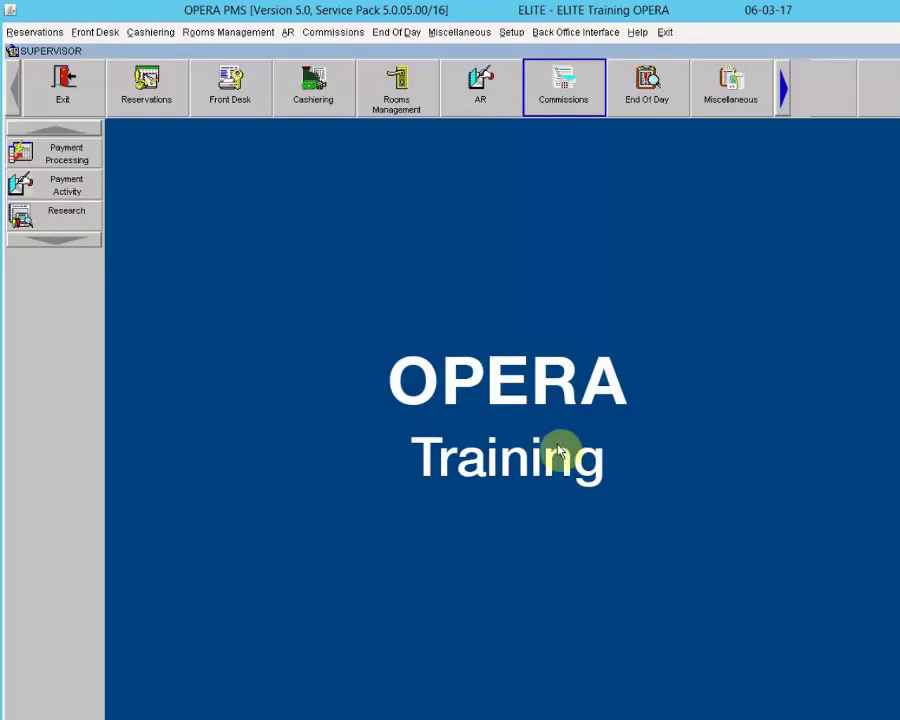
- Open File Download and search for the commission export files with the file name %.dcr
left_click(460, 33)
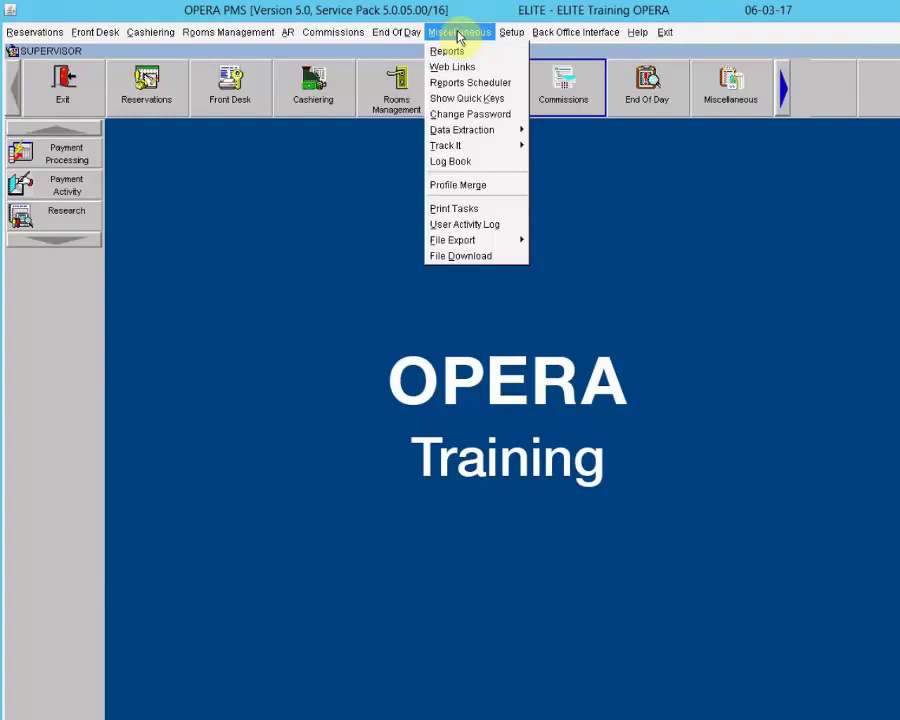
left_click(459, 257)
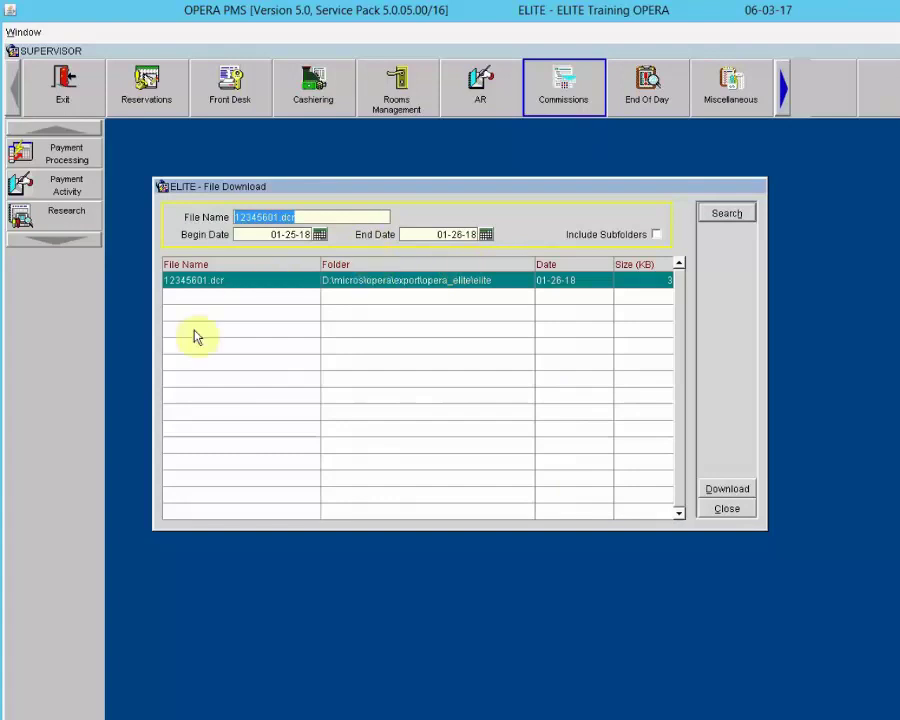
left_click(329, 215)
left_click_drag(329, 215, 118, 207)
key("Delete")
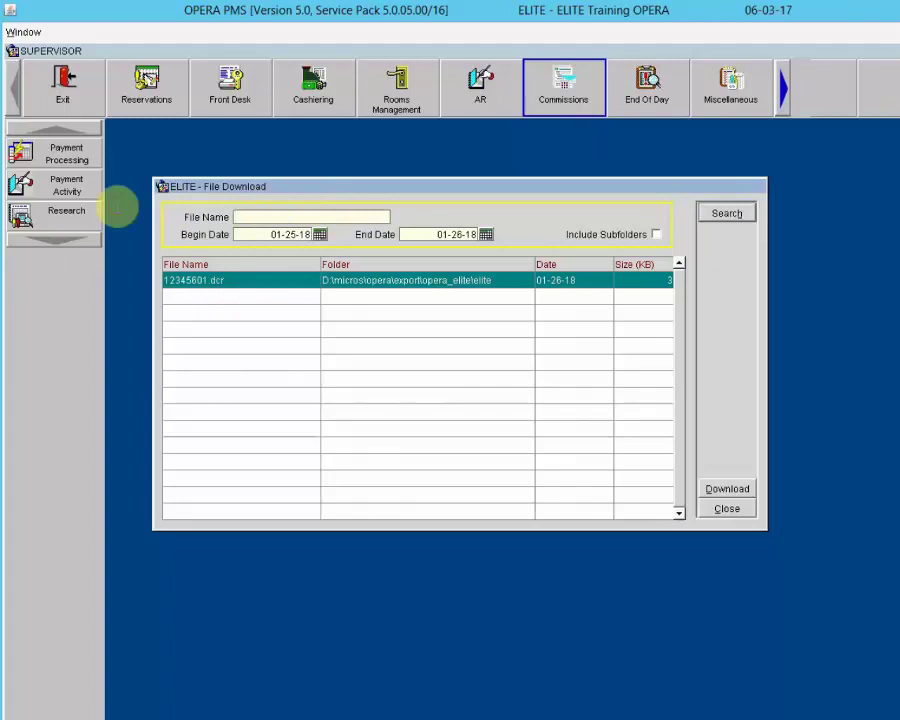
left_click(724, 216)
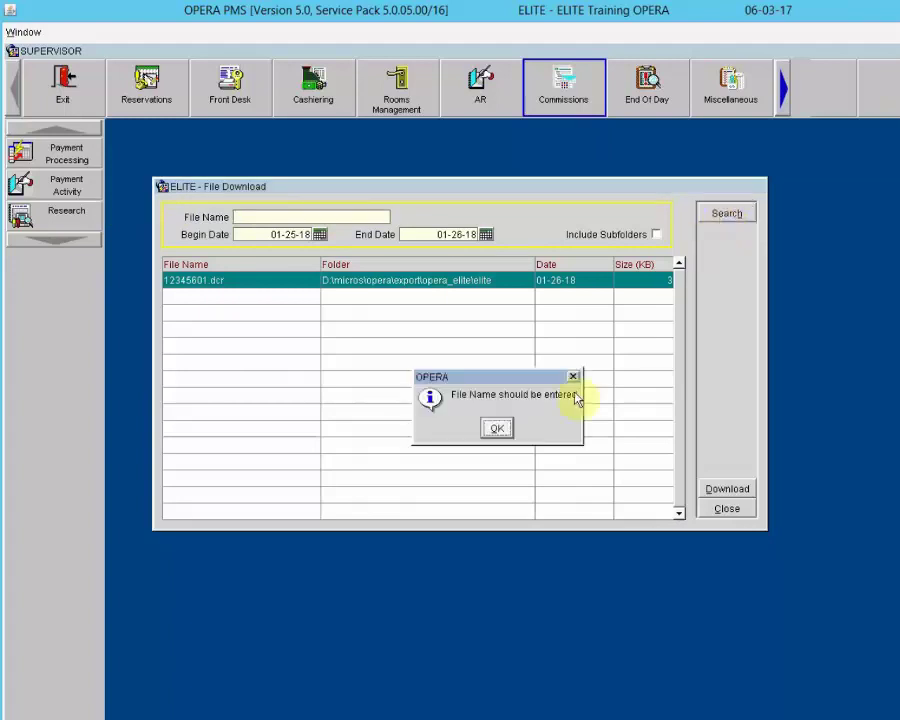
left_click(498, 430)
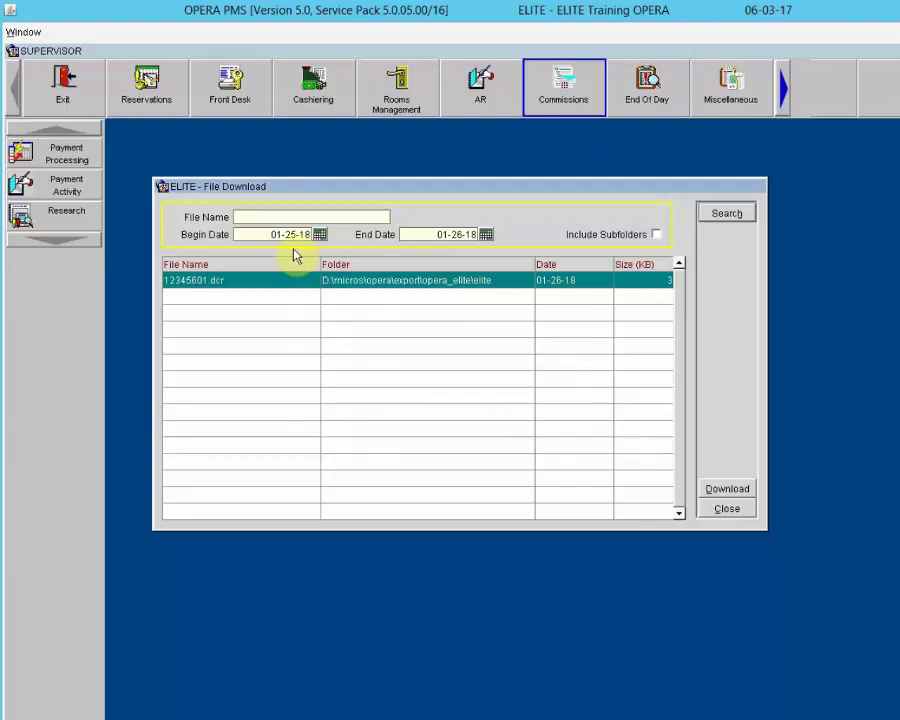
left_click(274, 216)
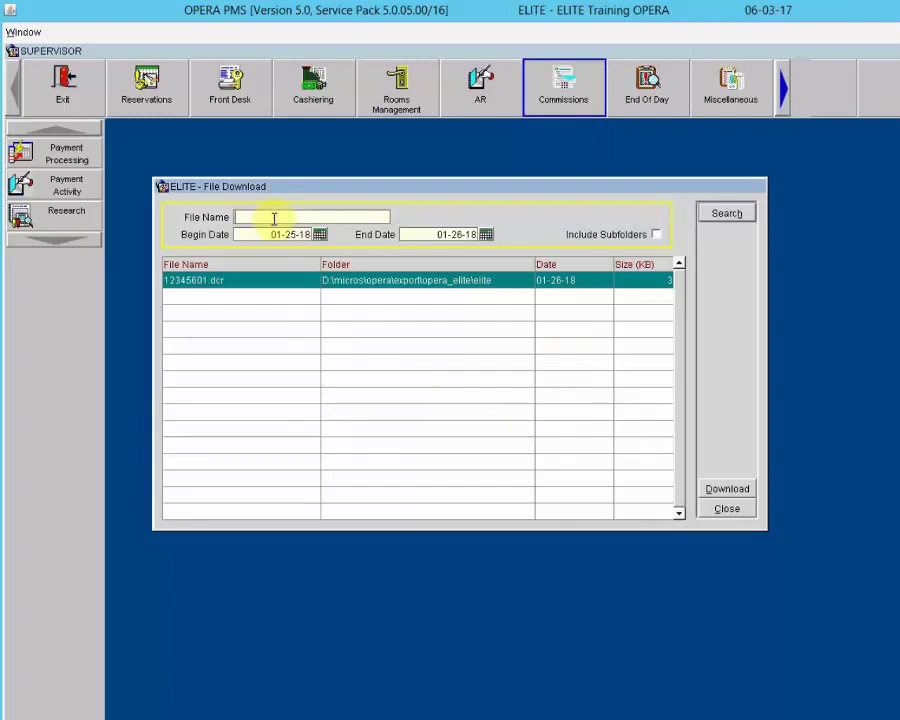
type("%.dcr")
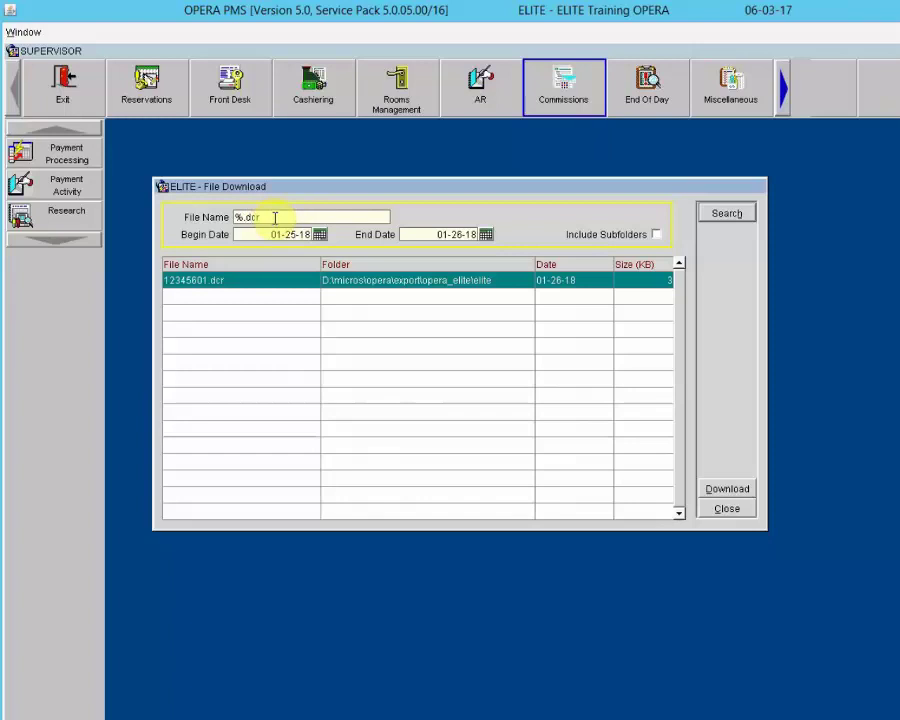
left_click(722, 216)
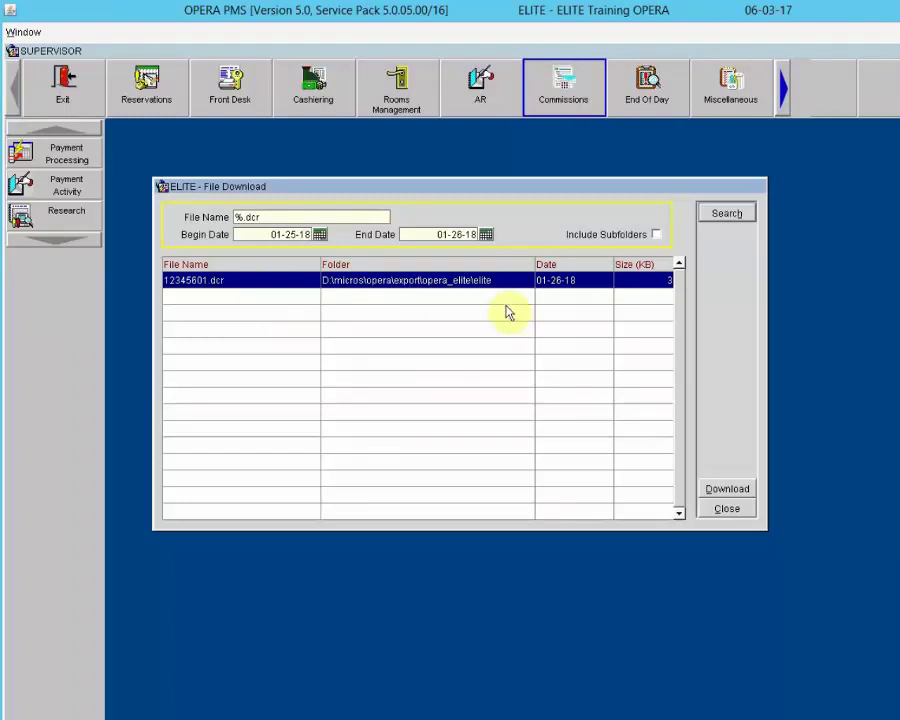
- Download the export file 12345601.dcr and save it to the Desktop under the same name
left_click(745, 488)
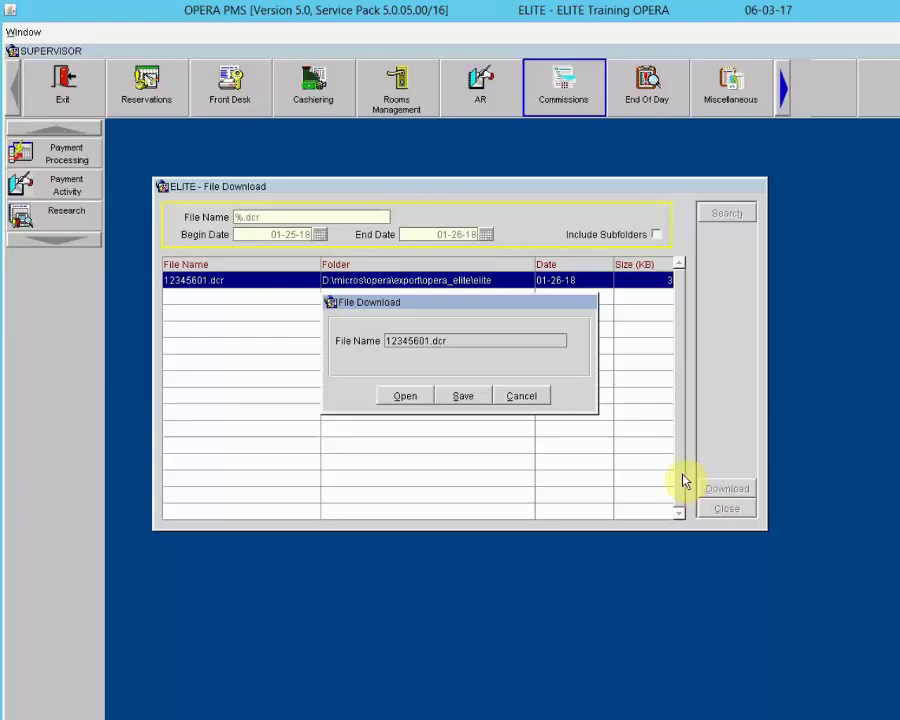
left_click(468, 396)
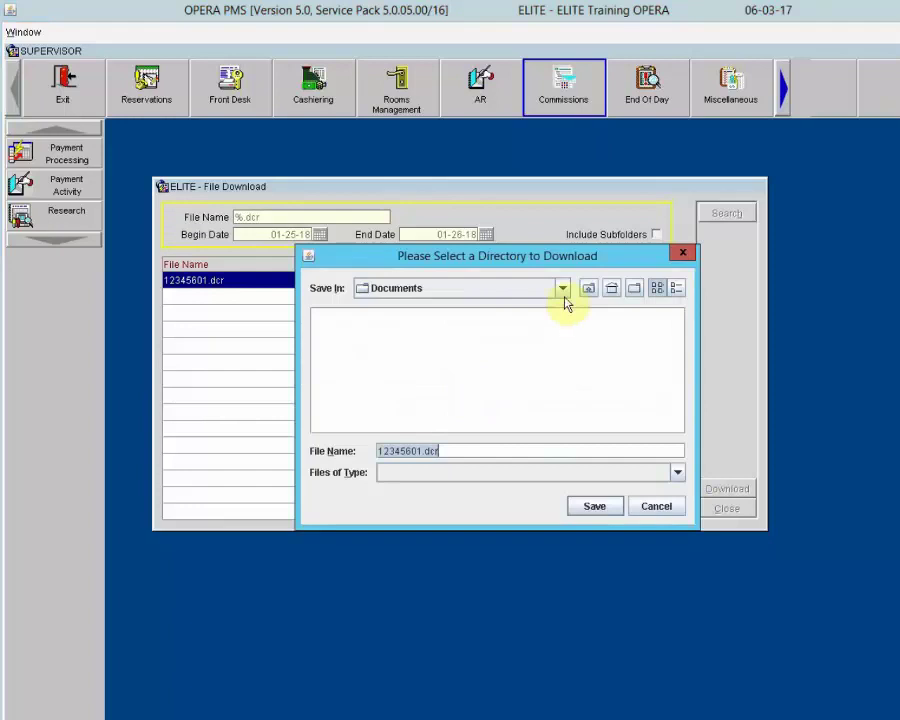
left_click(562, 289)
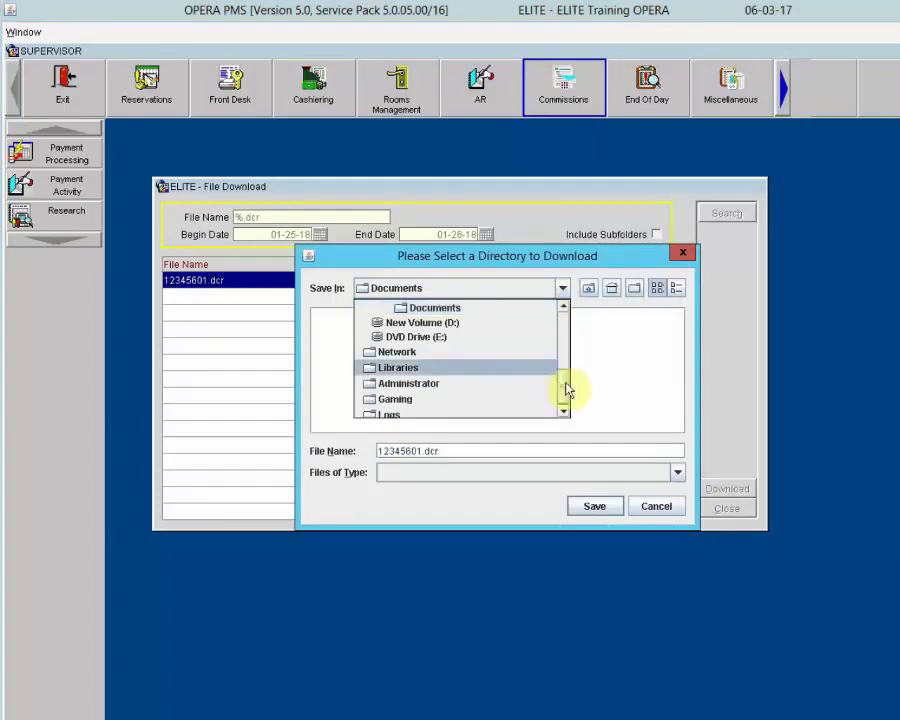
scroll(567, 316, "up", 5)
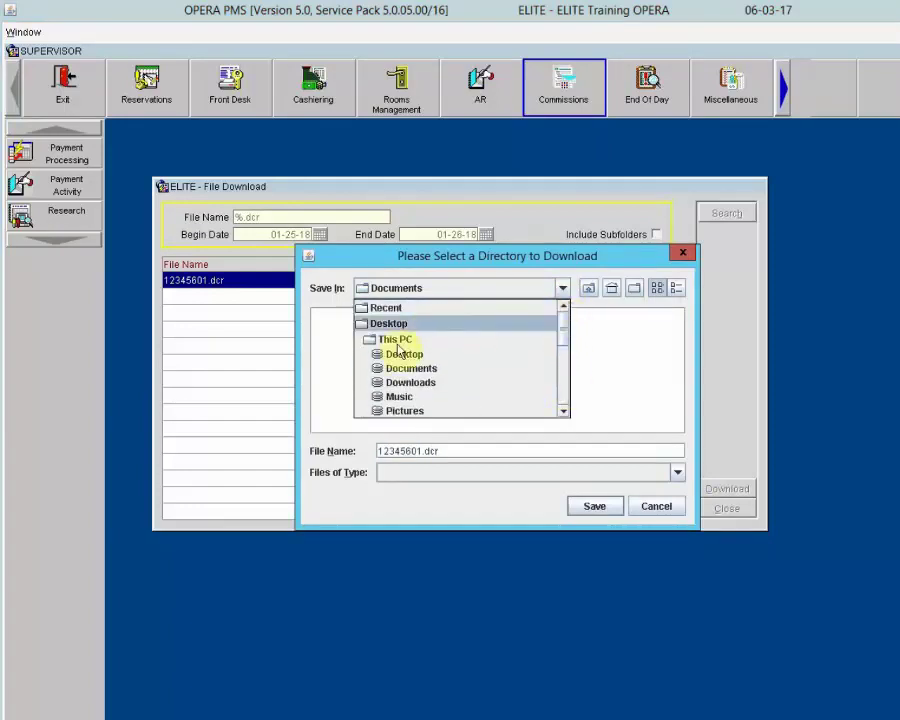
left_click(401, 354)
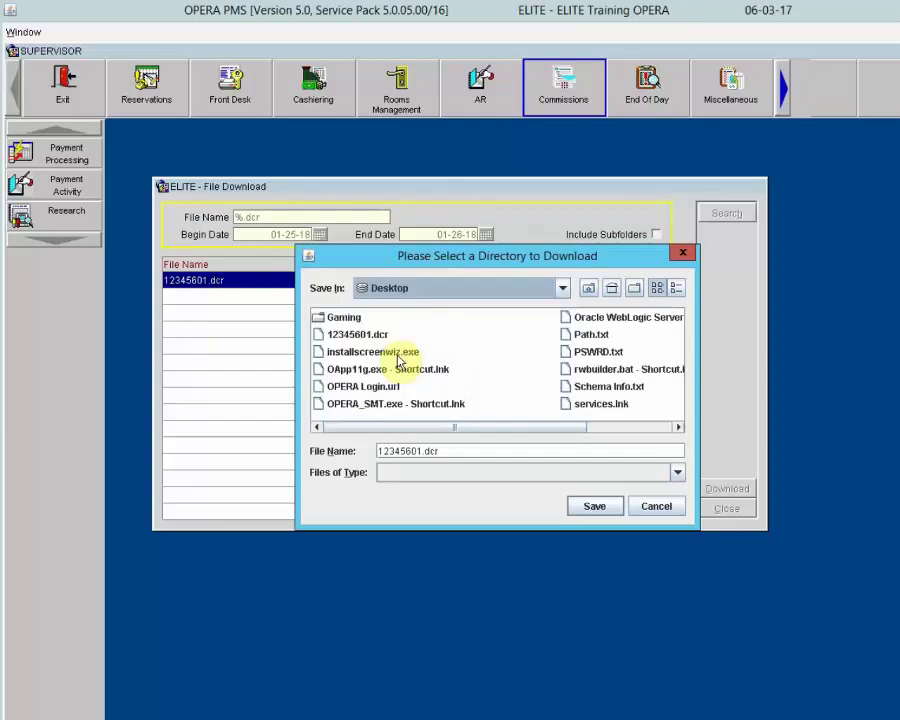
left_click(591, 507)
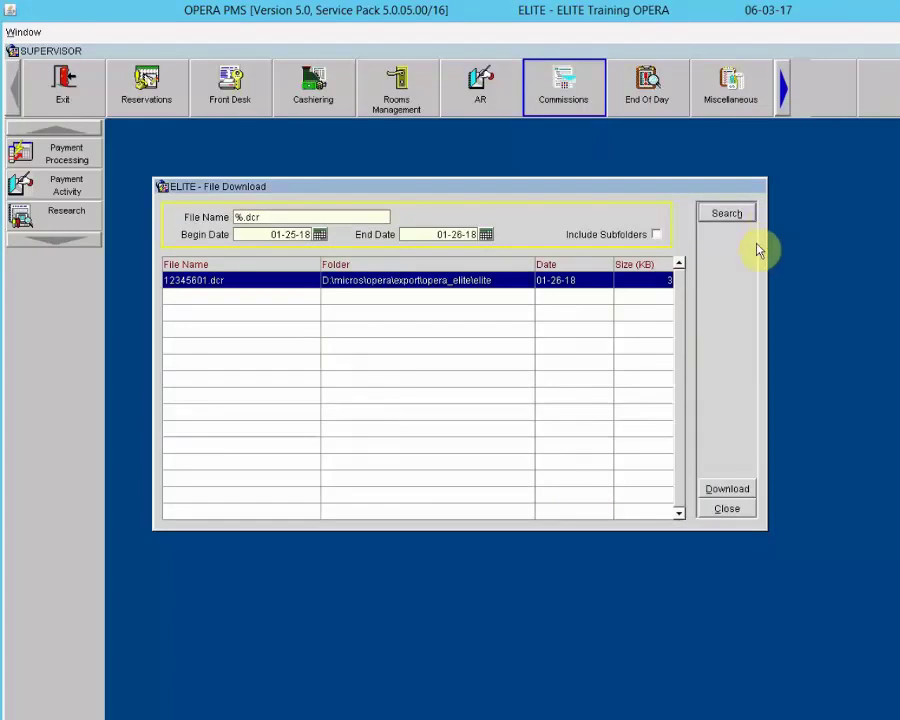
- Open the downloaded 12345601.dcr from the desktop, review its commission records, and close the file and File Download
key("alt")
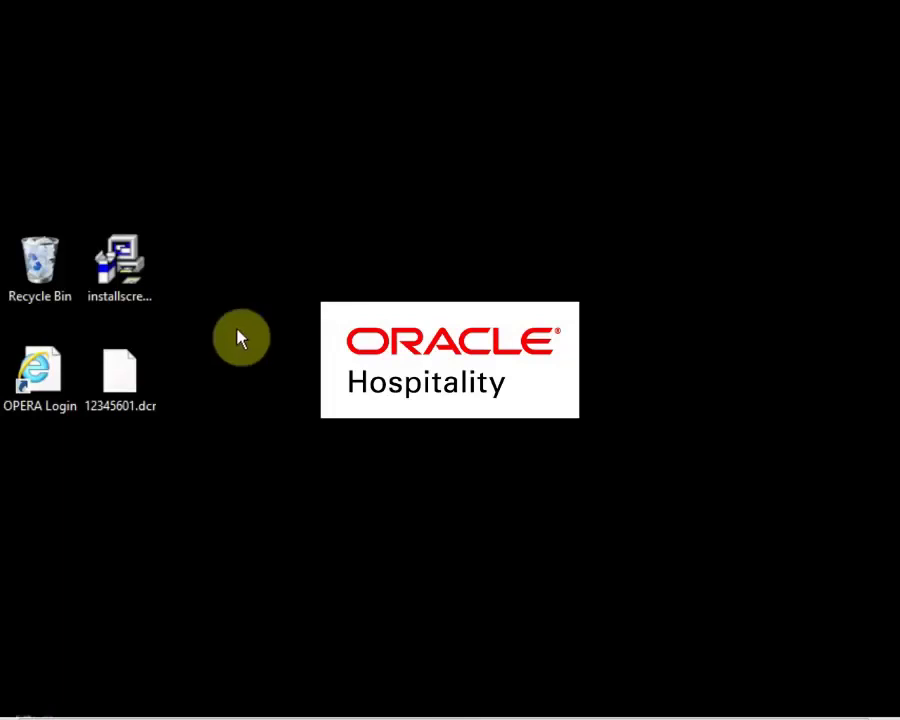
left_click(109, 363)
left_click(108, 362)
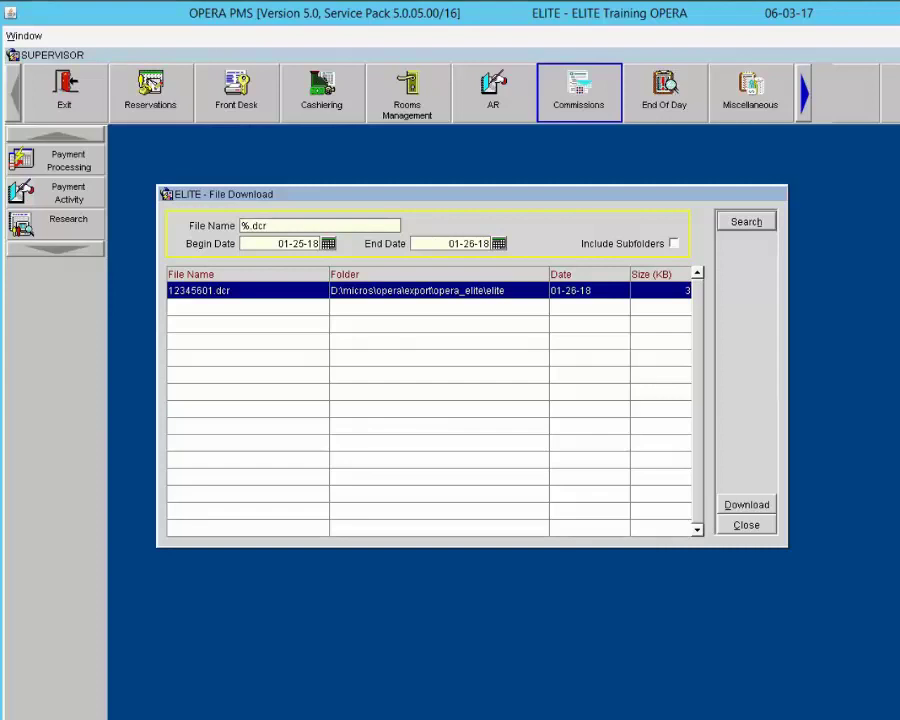
left_click_drag(822, 205, 414, 136)
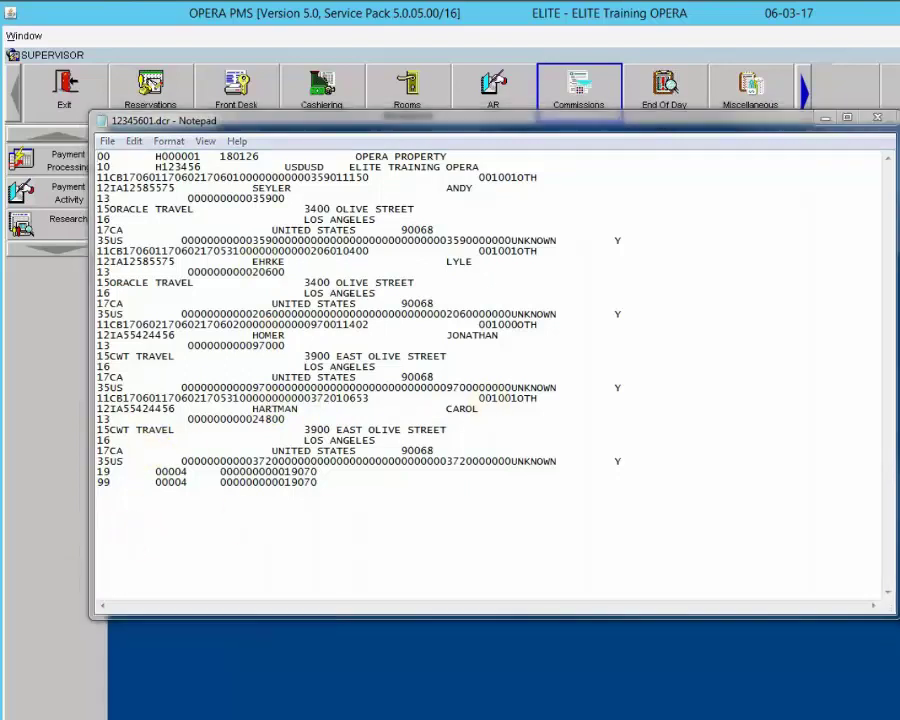
left_click(876, 118)
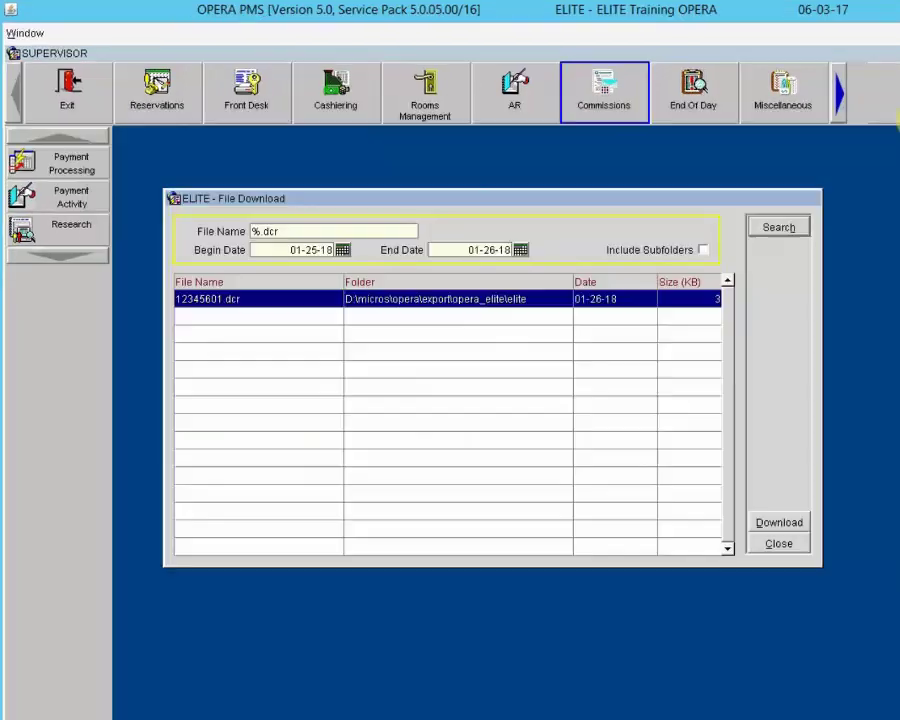
left_click(774, 542)
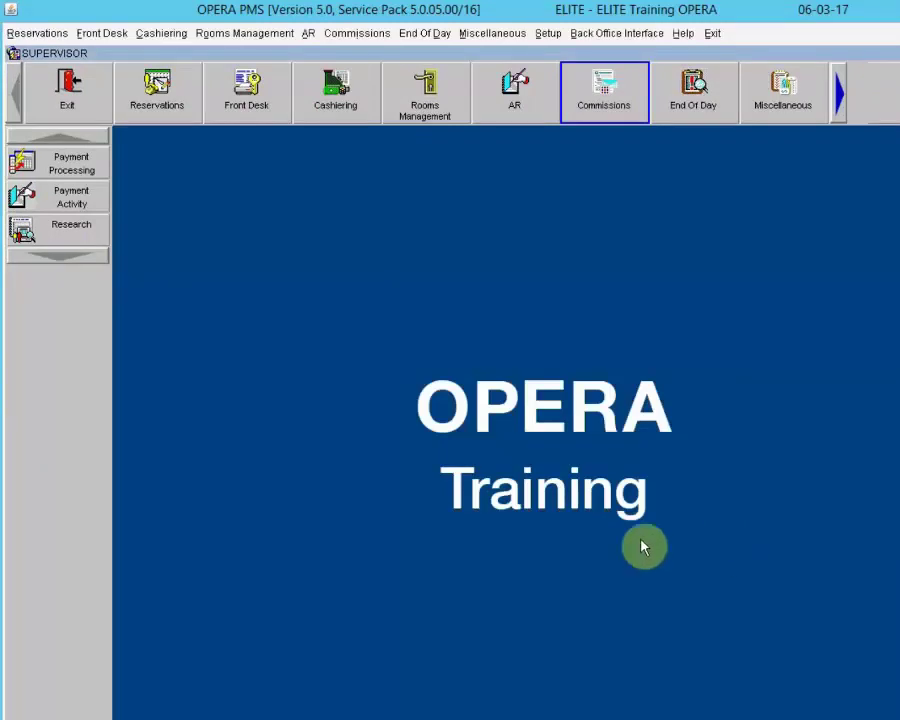
- Open payment activity for the EFT - Property Commission Processing account and view the batch reconciliation range without reconciling anything
left_click(359, 34)
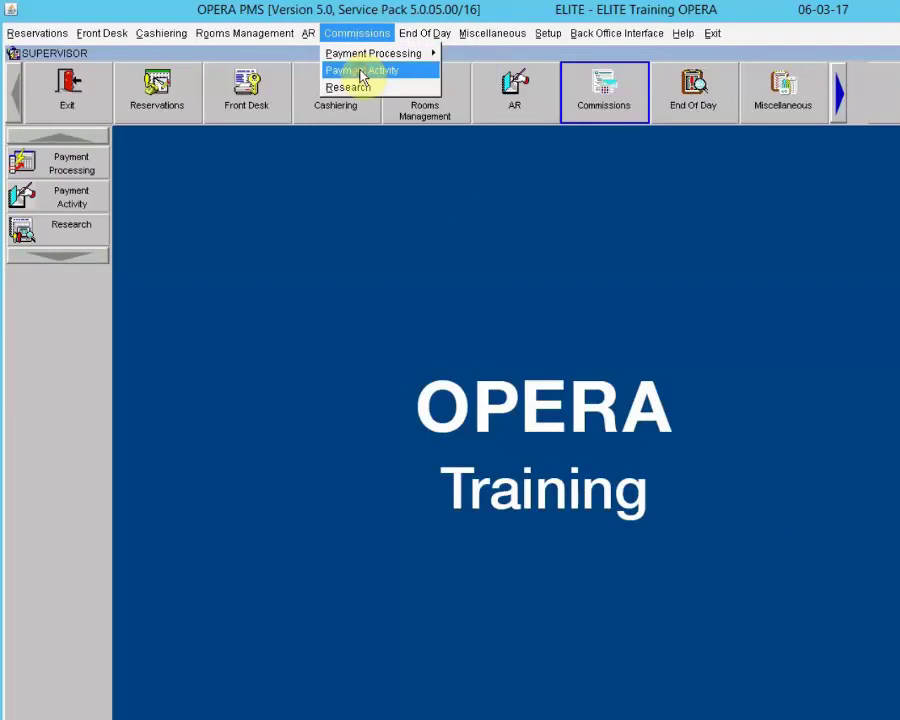
left_click(362, 72)
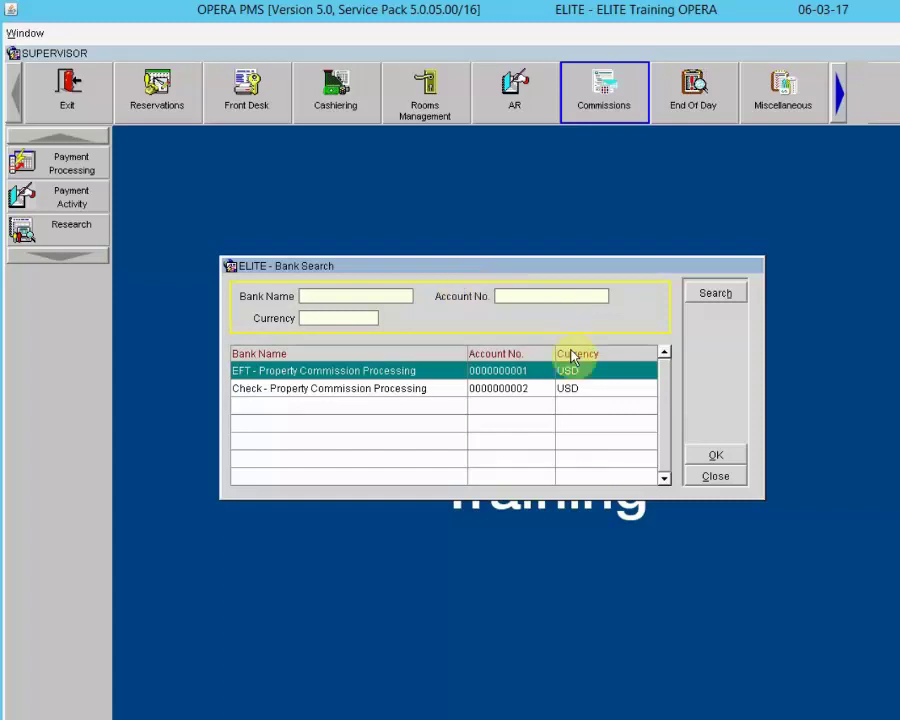
left_click(357, 372)
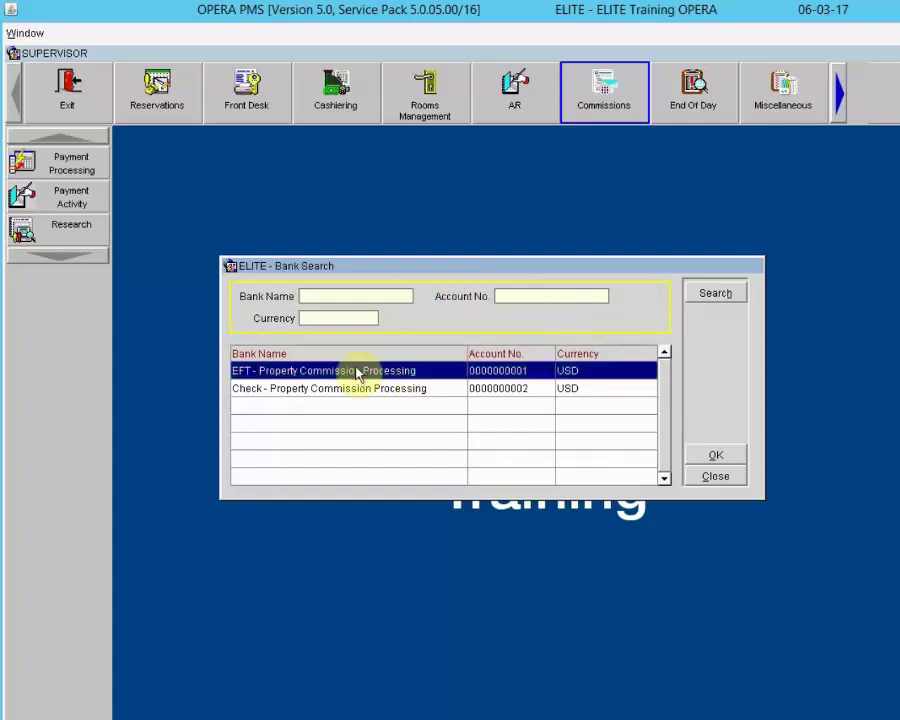
left_click(716, 455)
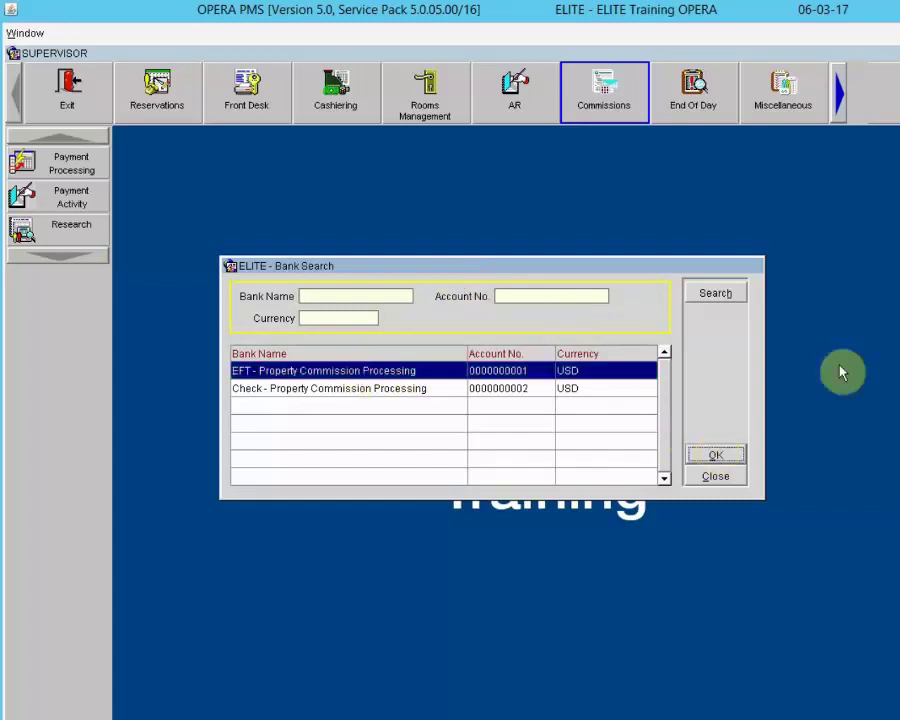
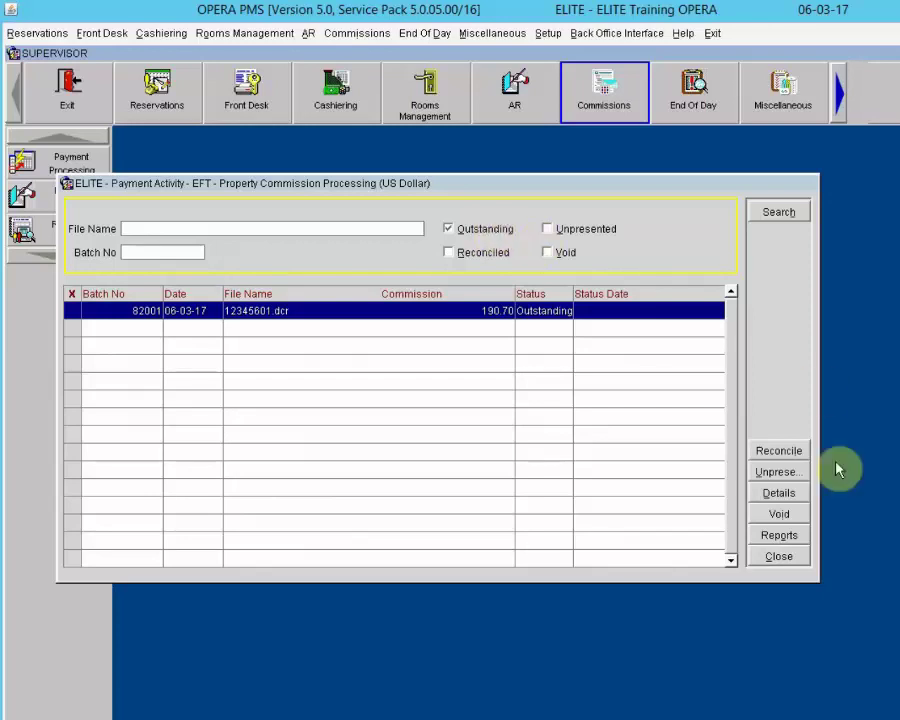
left_click(765, 452)
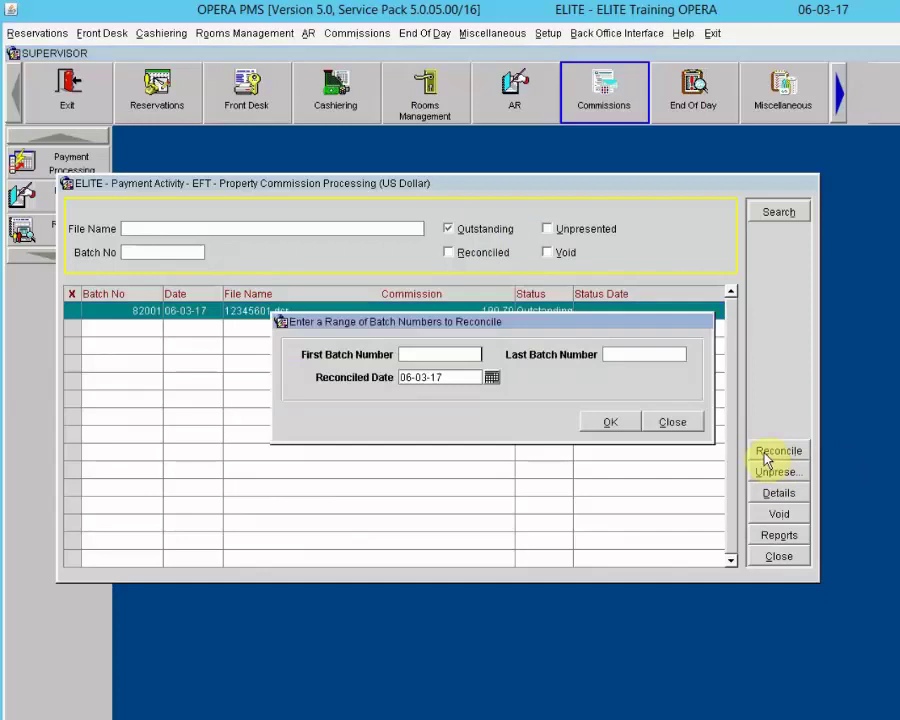
left_click(674, 424)
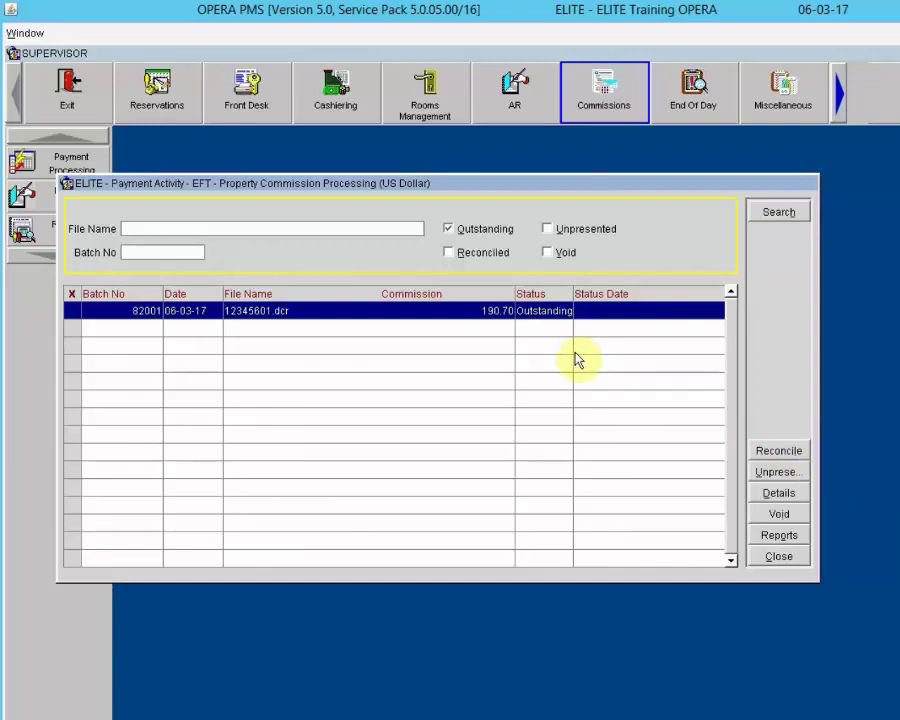
left_click(779, 474)
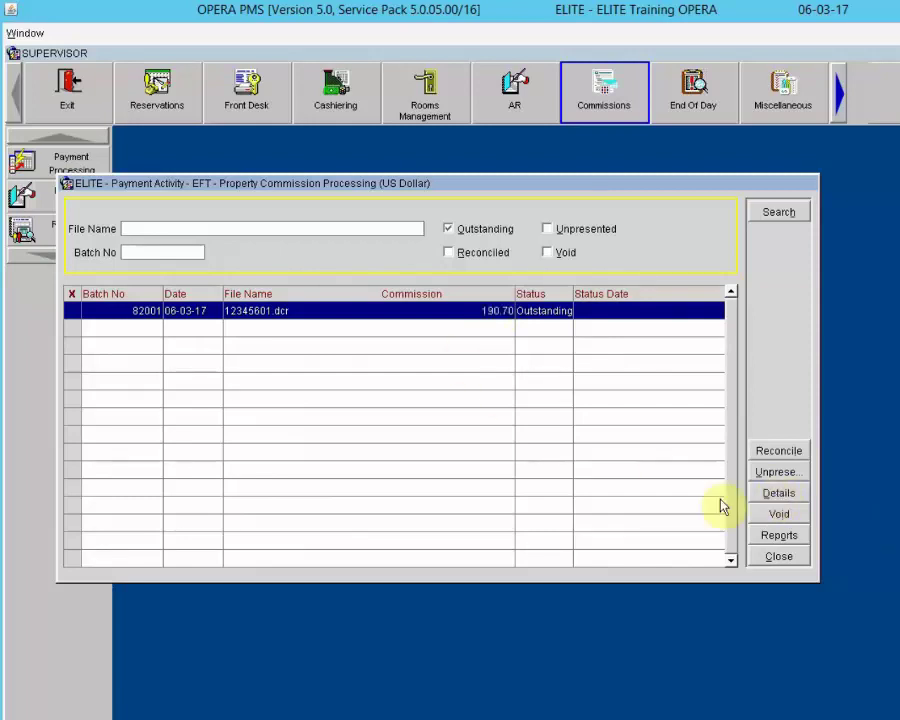
- Open the batch details, examine the guest commissions paid to Oracle Travel, and check the options for the first guest
left_click(779, 493)
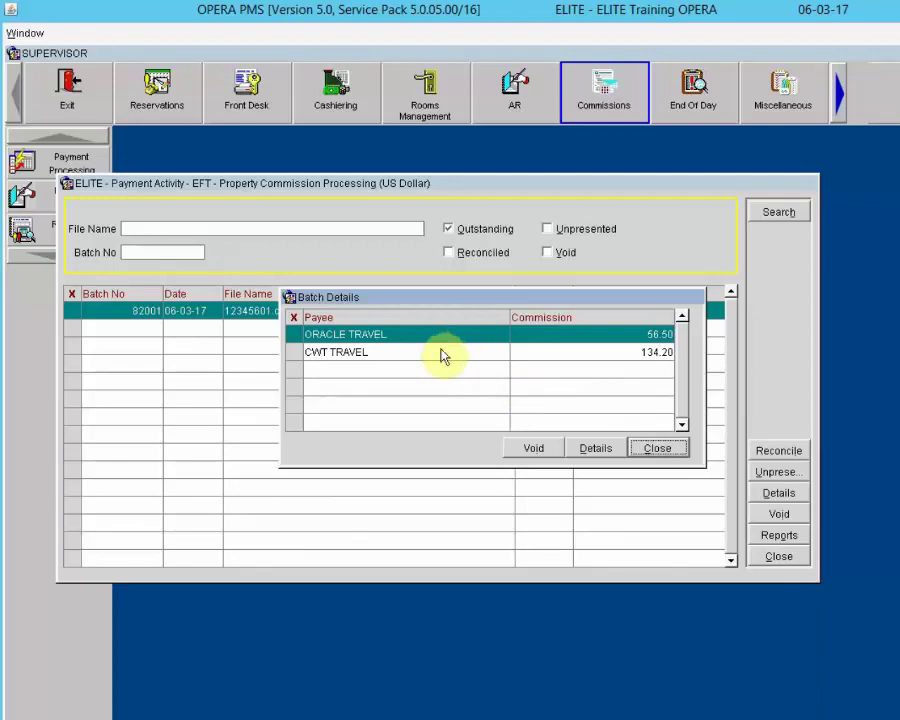
left_click(586, 451)
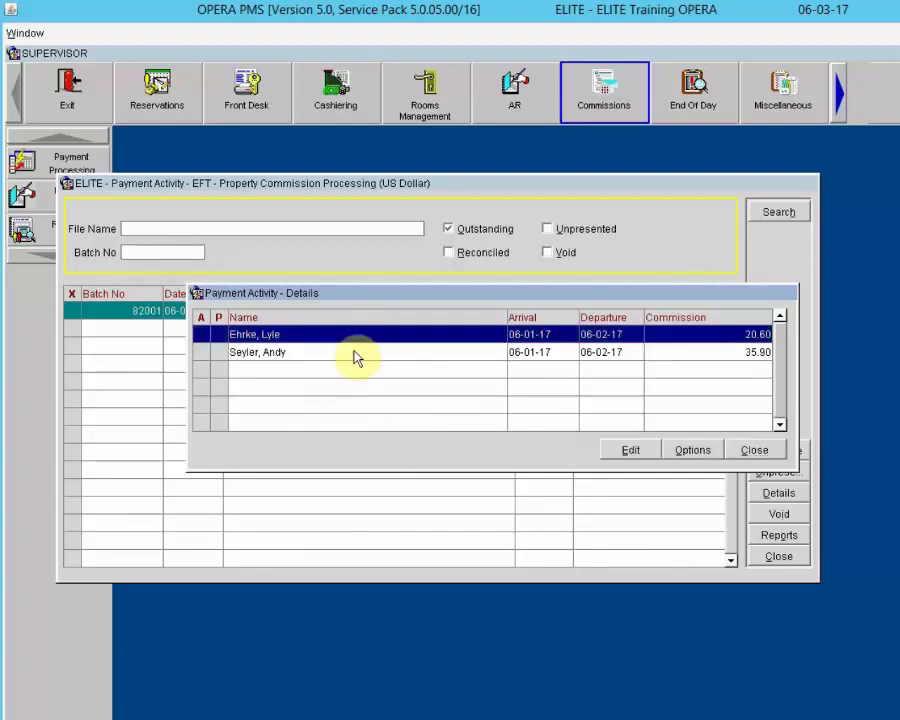
left_click(352, 354)
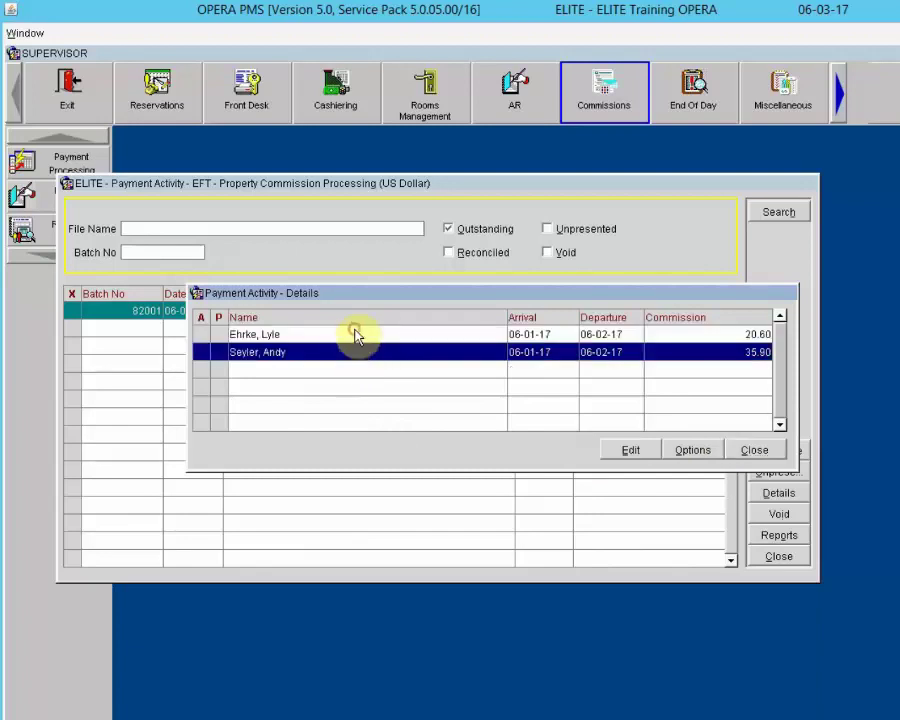
left_click(356, 336)
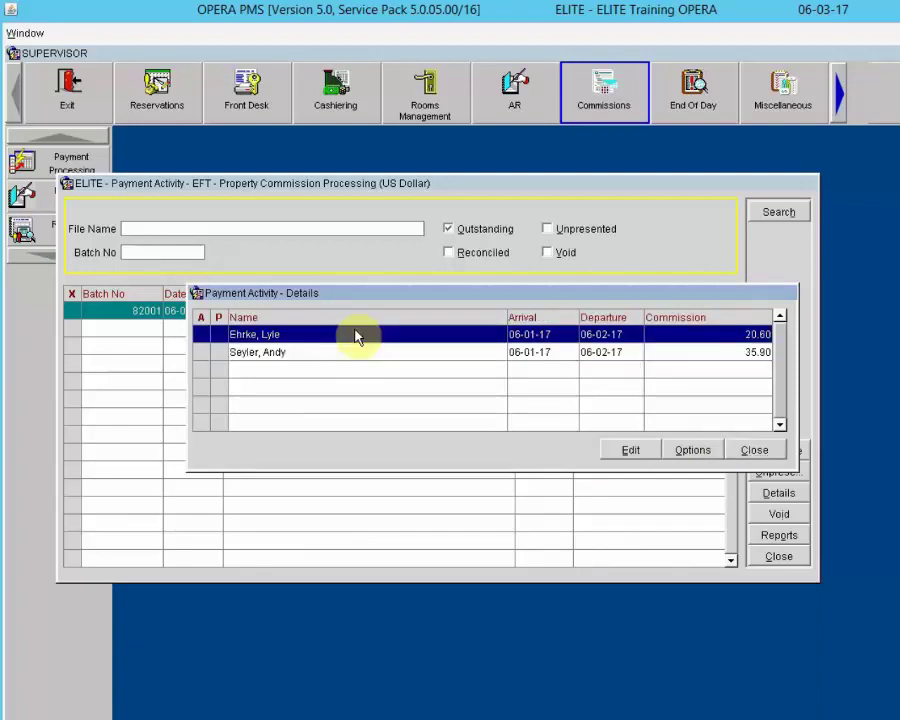
left_click(678, 450)
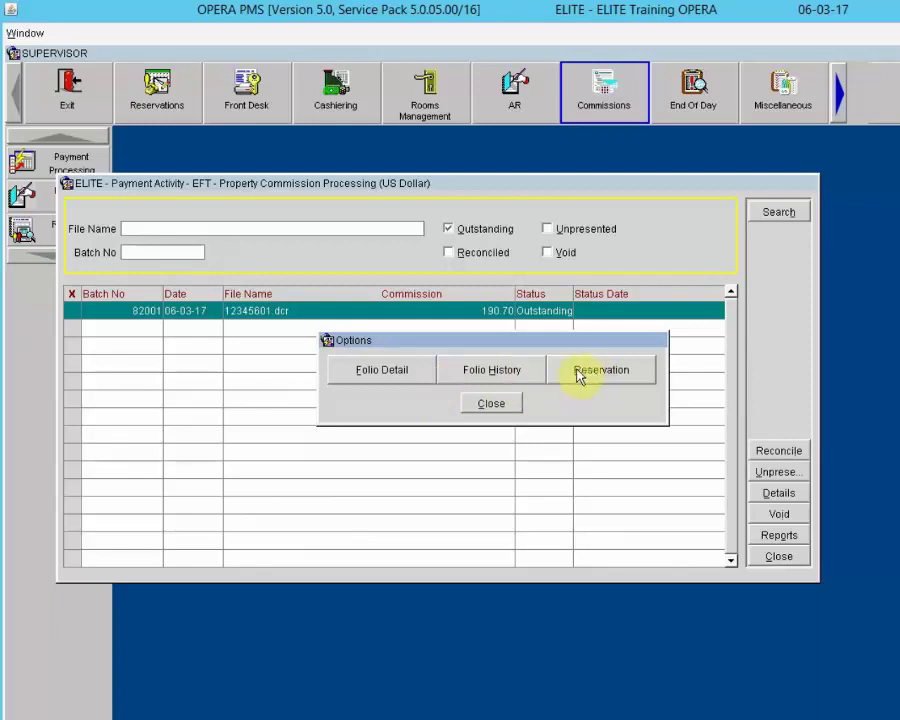
left_click(482, 404)
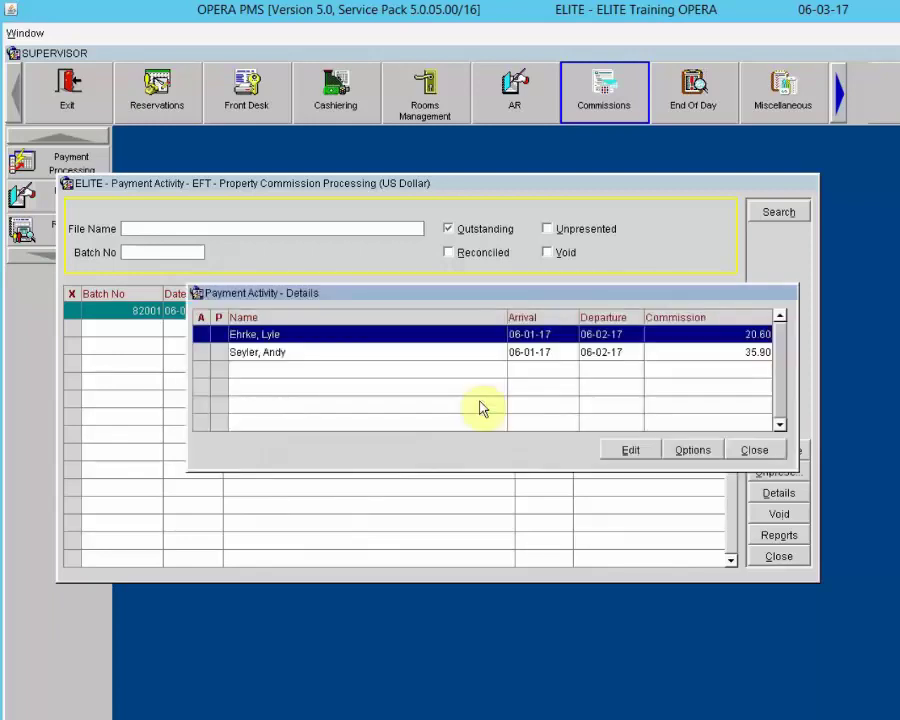
- View the first guest's commission record under Oracle Travel, and close the record and the batch details
left_click(628, 449)
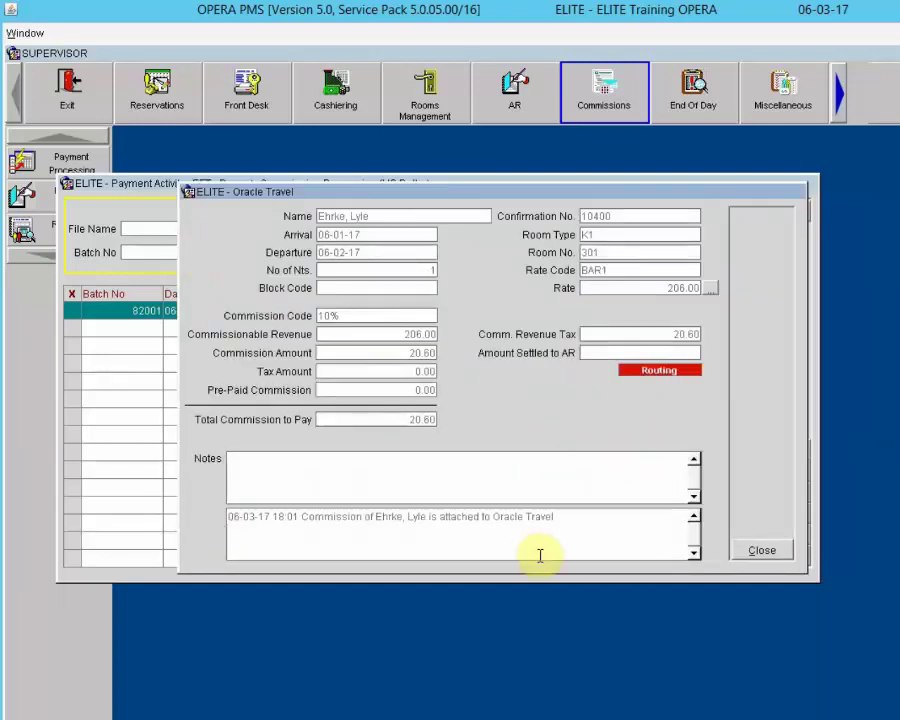
left_click(759, 553)
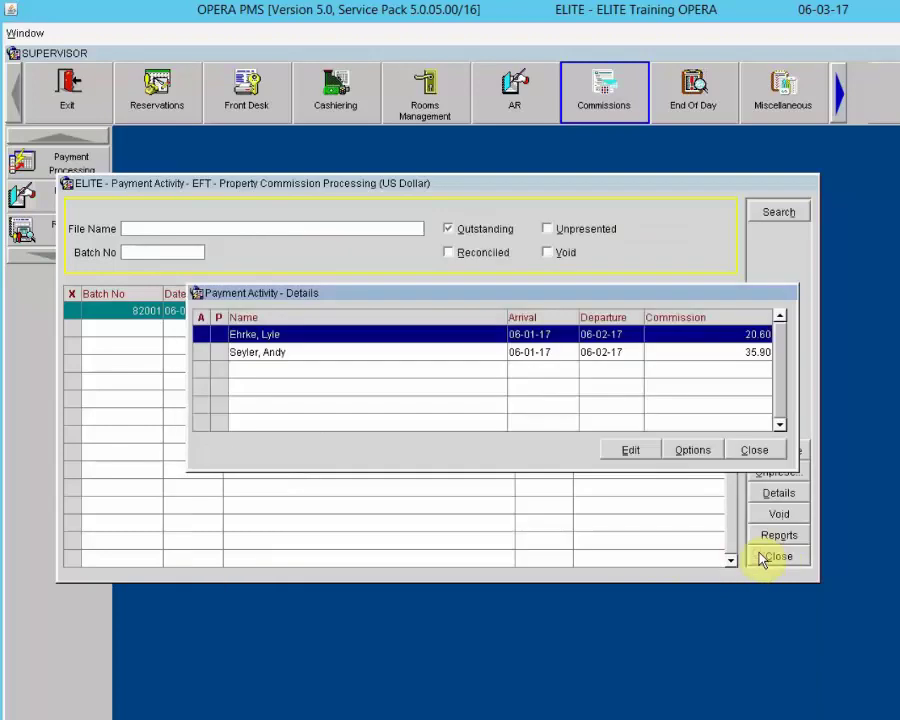
left_click(750, 450)
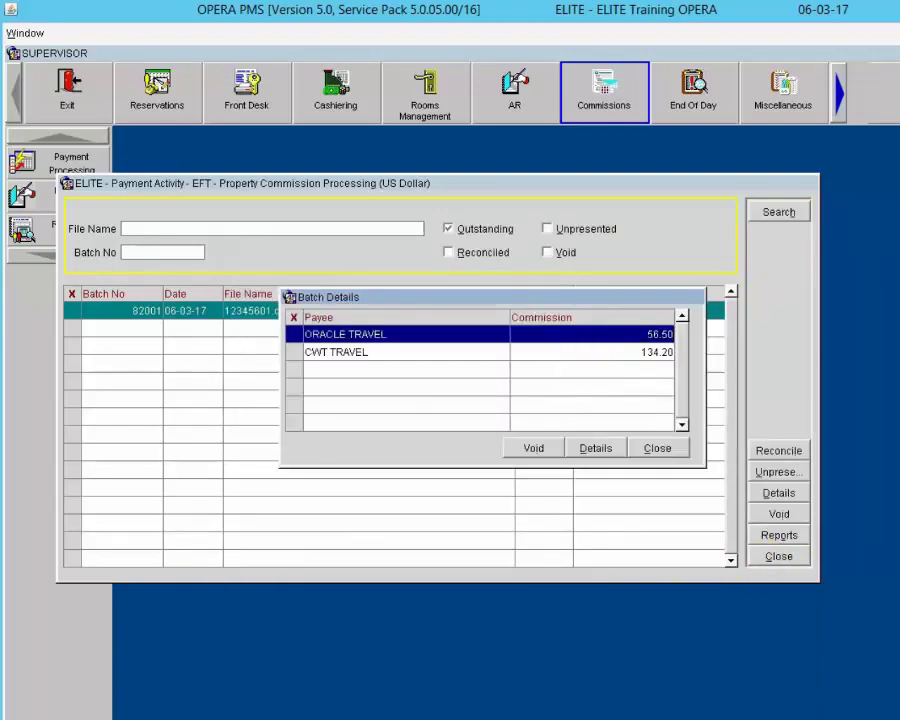
left_click(655, 447)
- View the commission reports and the Commissions Pre Payment report's filters, and close the reports, payment activity and bank search
left_click(779, 537)
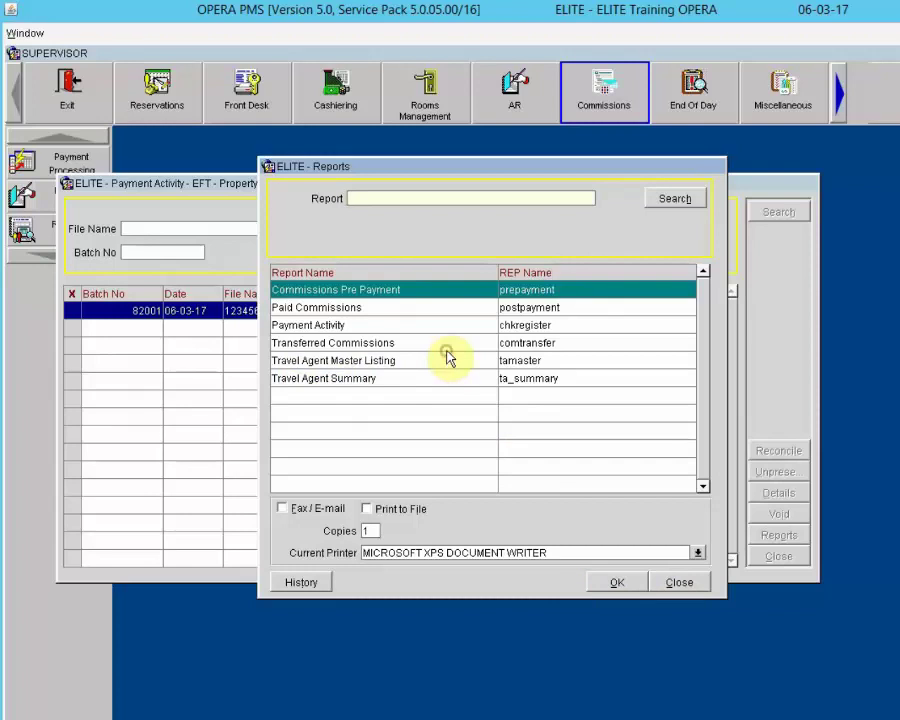
left_click(616, 583)
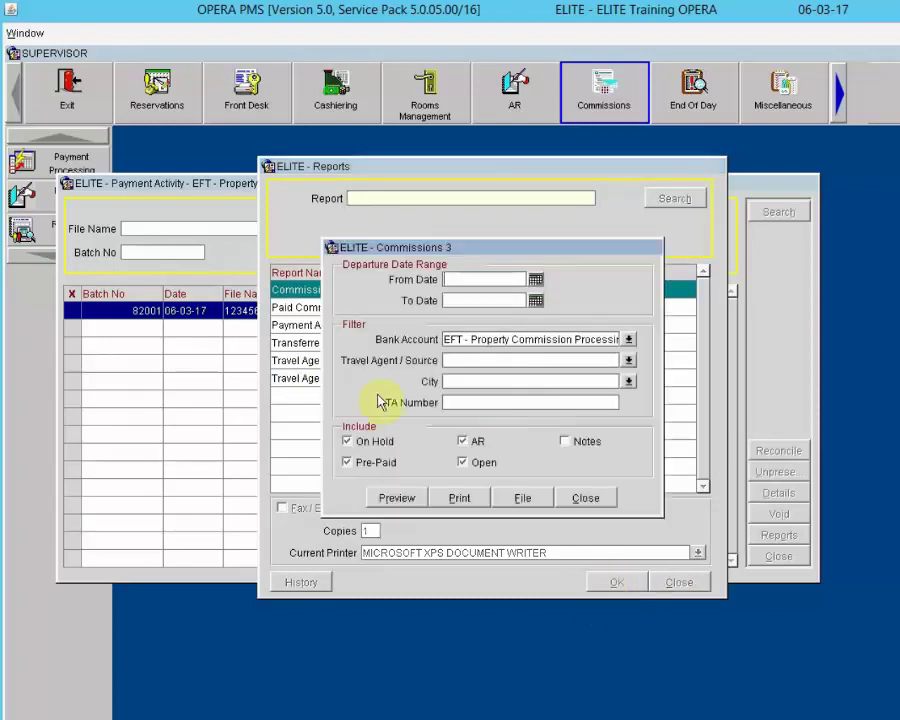
left_click(594, 502)
left_click(682, 582)
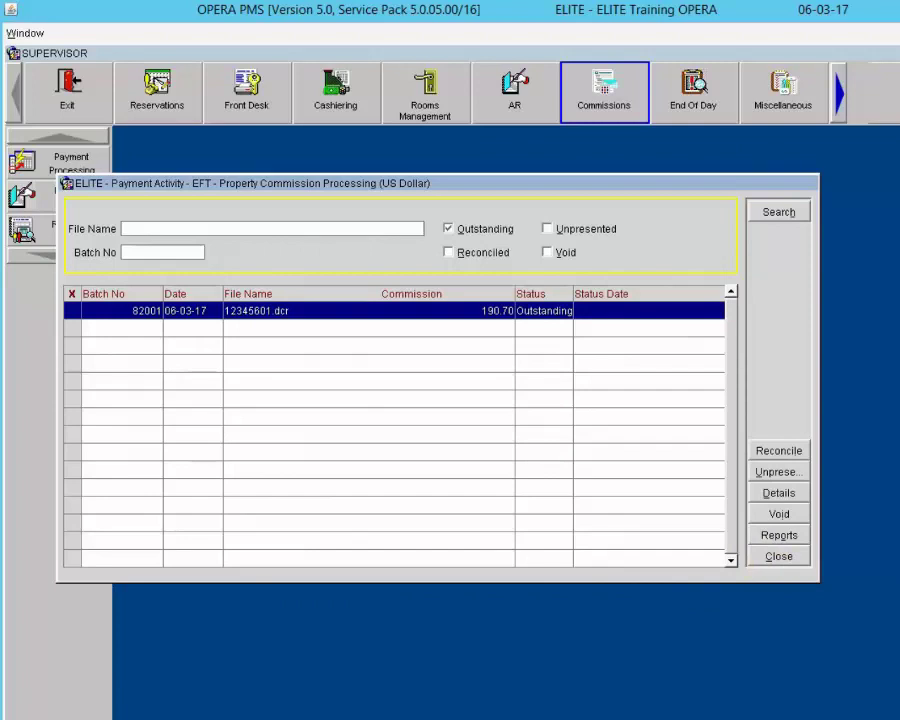
left_click(781, 558)
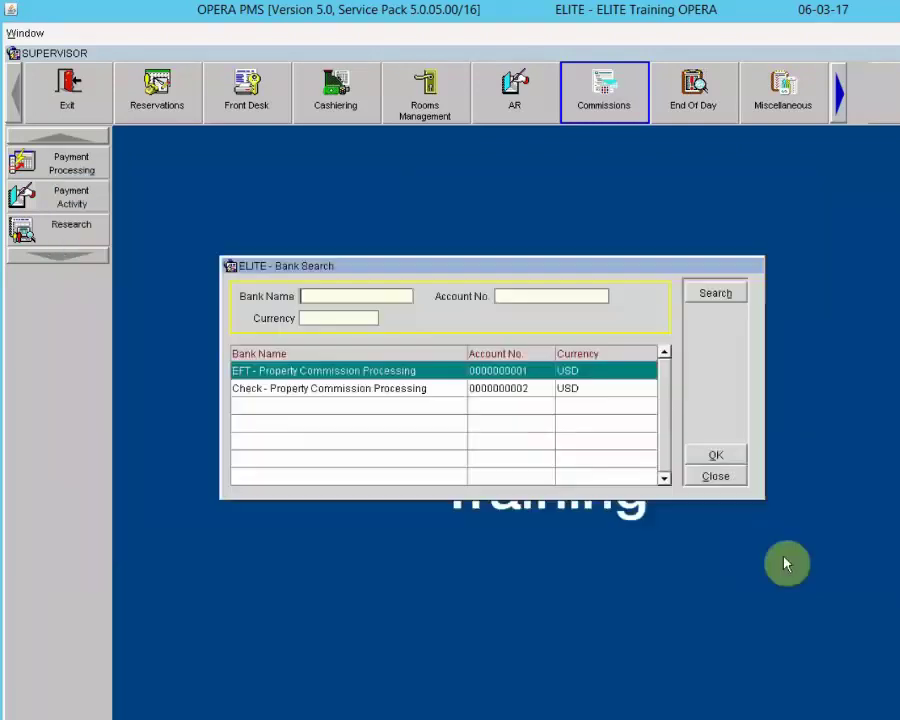
left_click(726, 477)
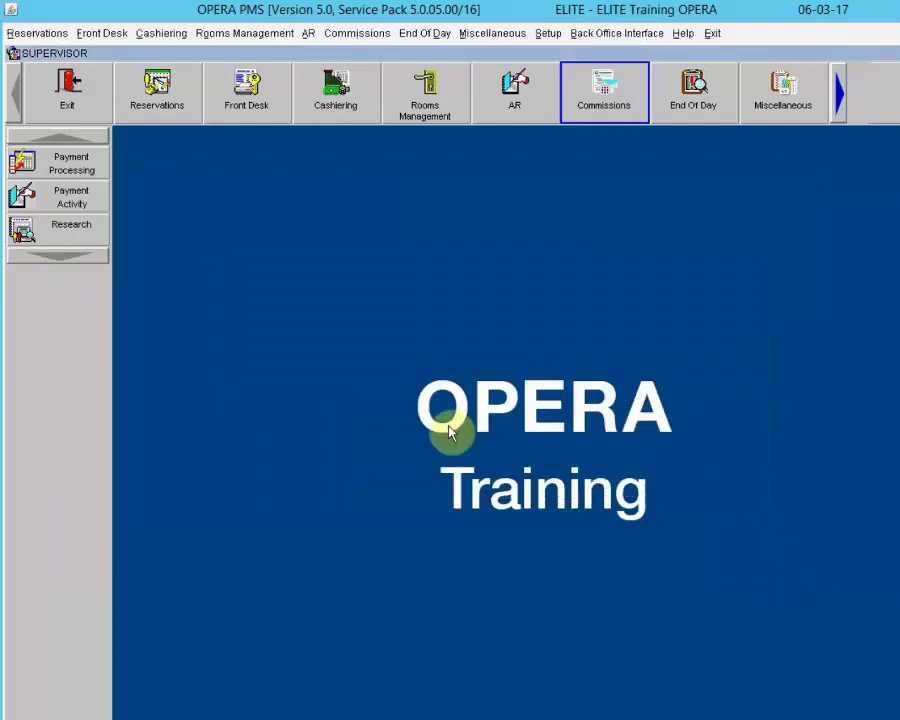
- Open commission research, search checked-out reservations by the guest's last name, and review the reservation's commission activity log
left_click(350, 34)
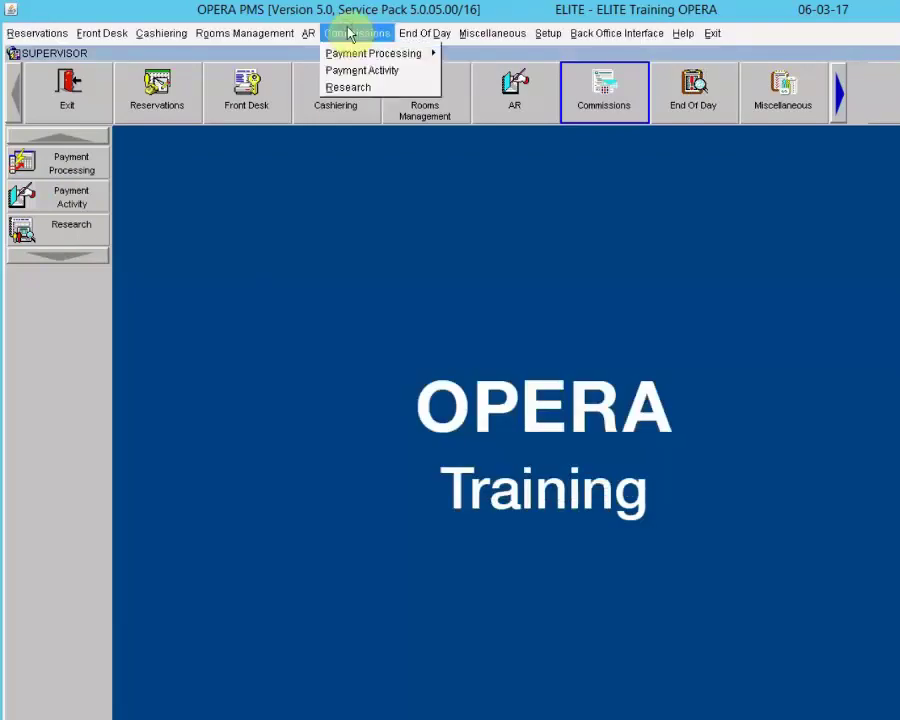
left_click(348, 89)
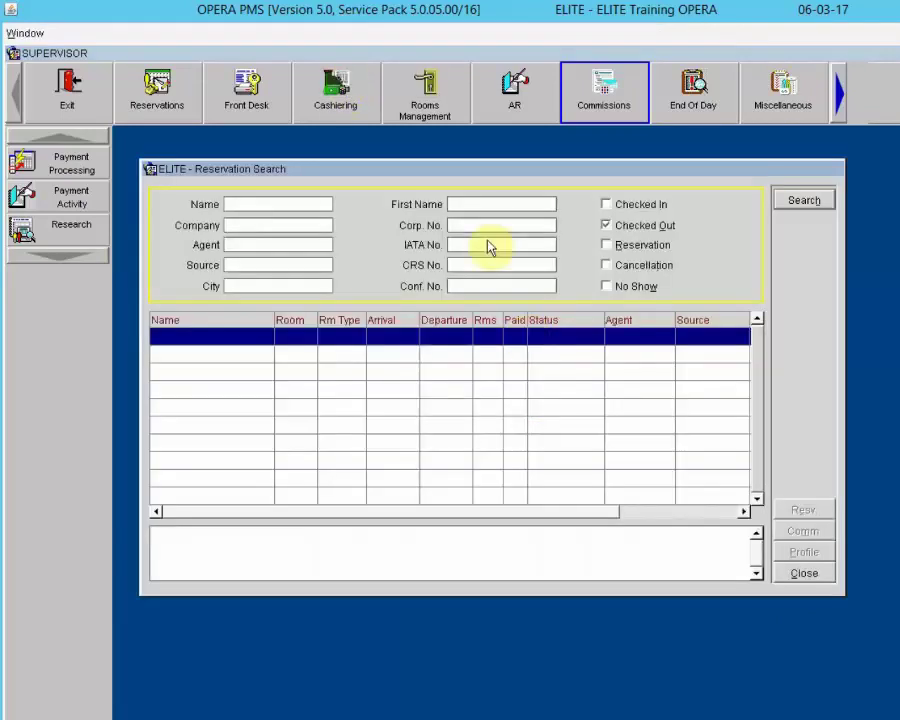
left_click_drag(484, 176, 532, 178)
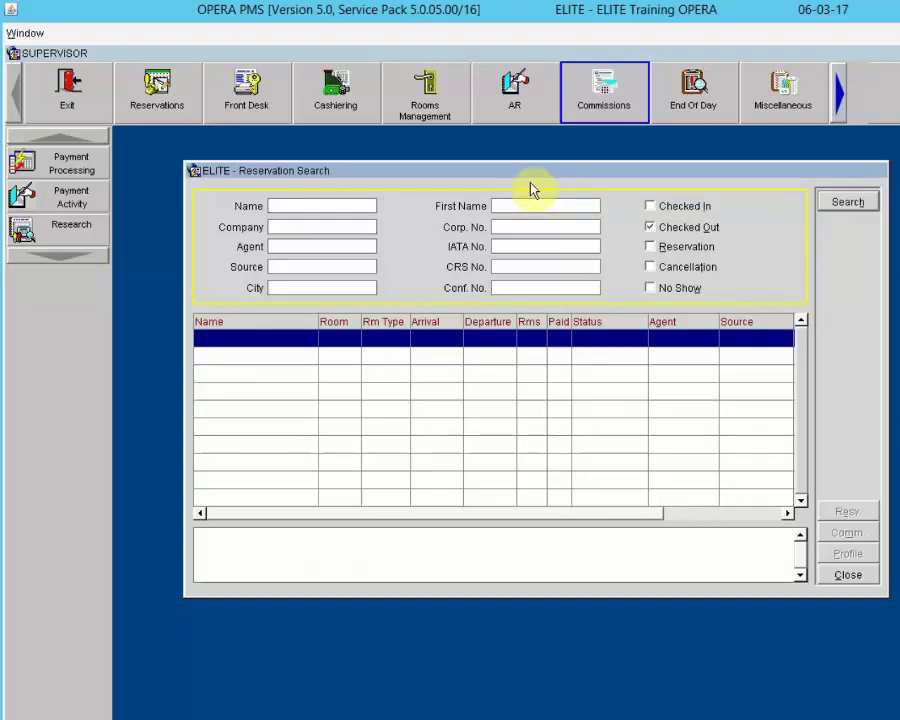
left_click(343, 202)
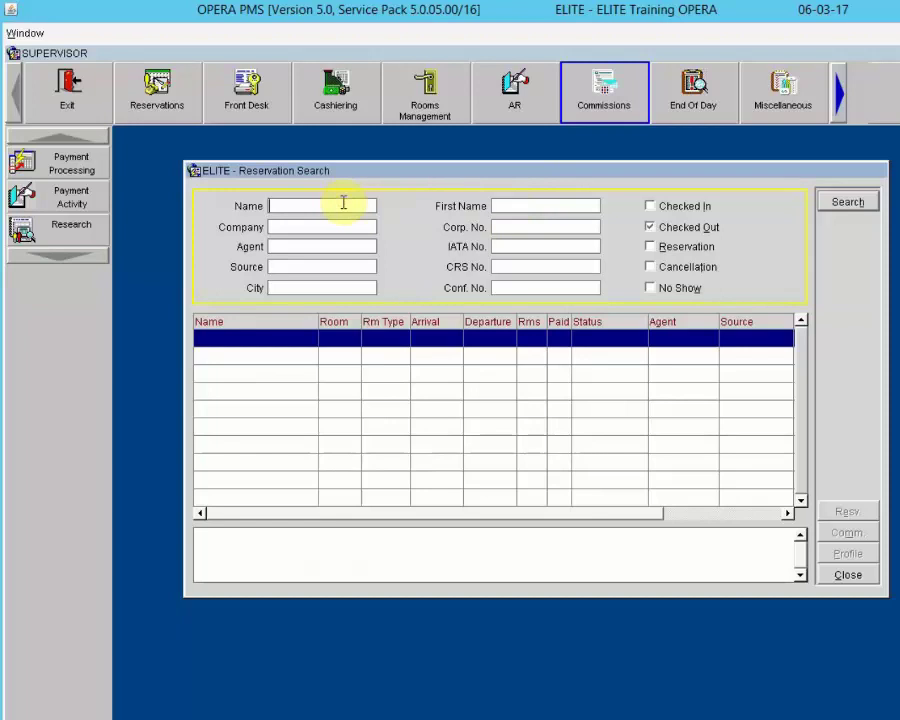
type("homer")
left_click(843, 203)
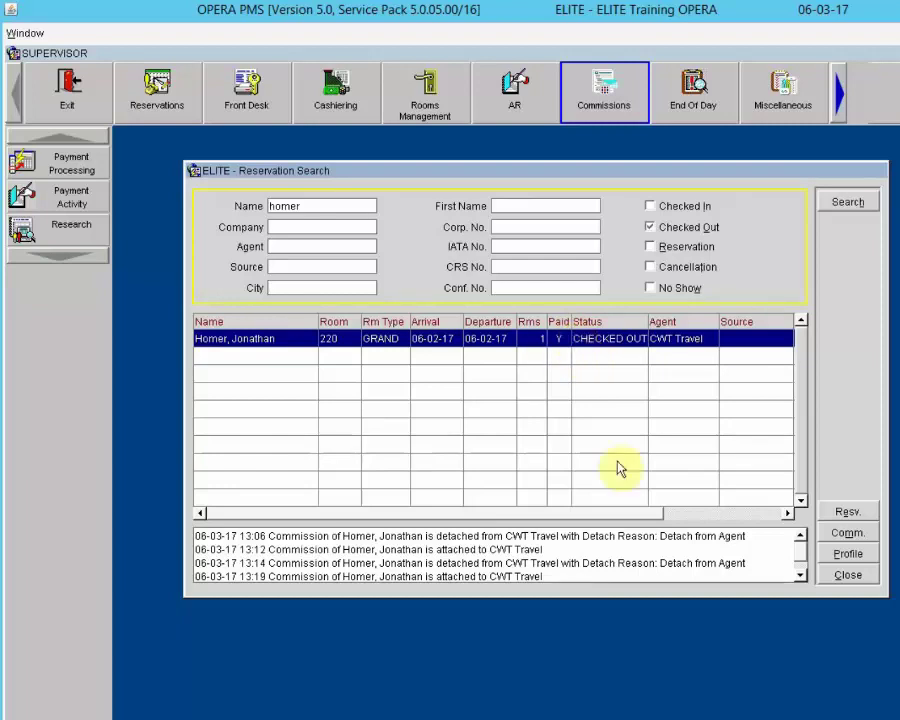
left_click(800, 574)
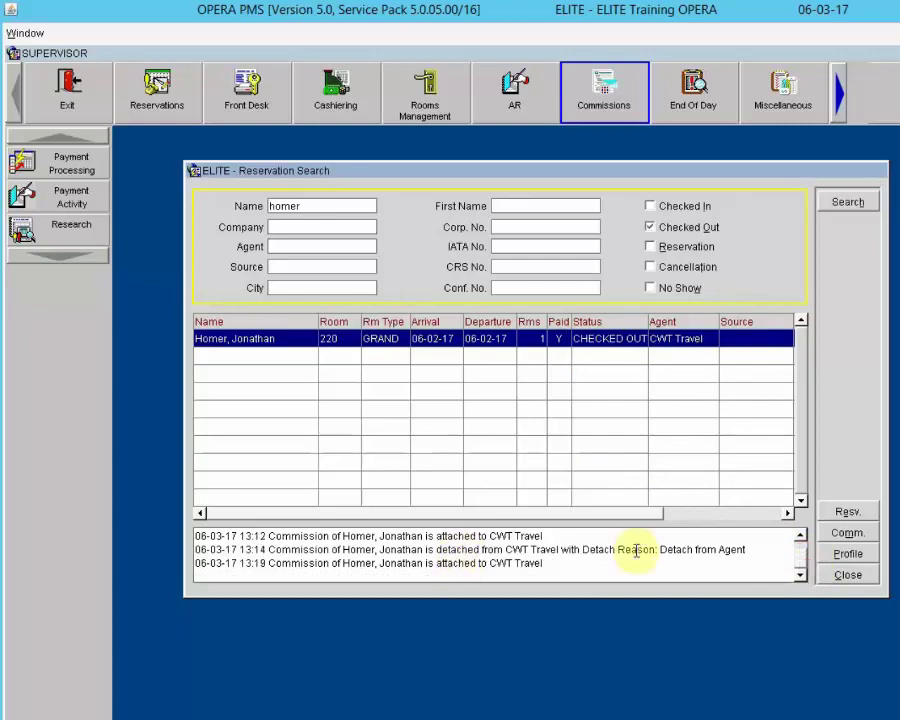
- View the guest's reservation and the CWT Travel agent profile from the research results, closing each one
left_click(854, 514)
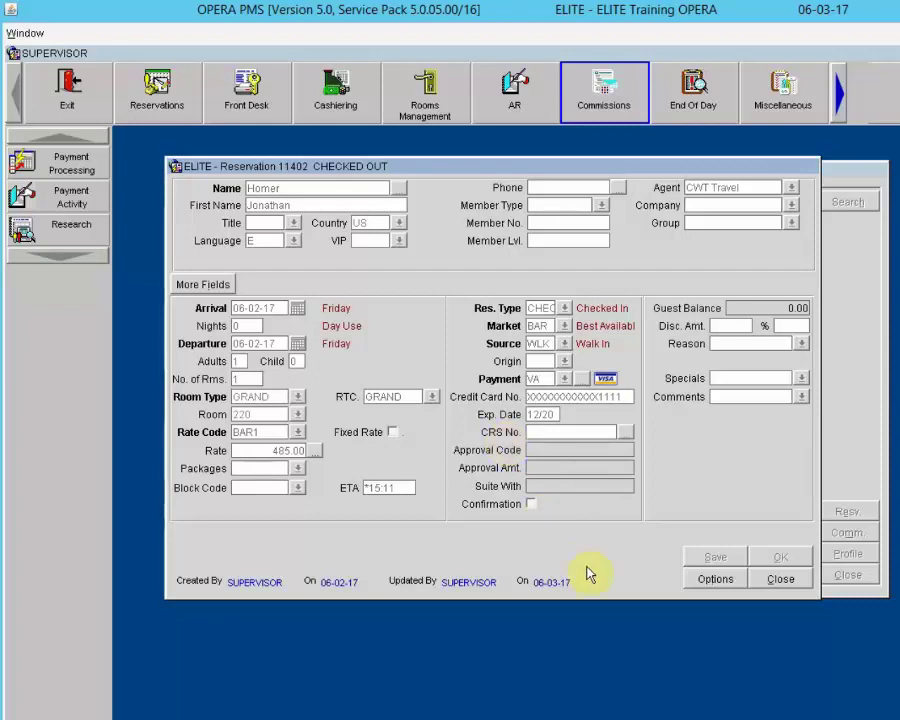
left_click(790, 585)
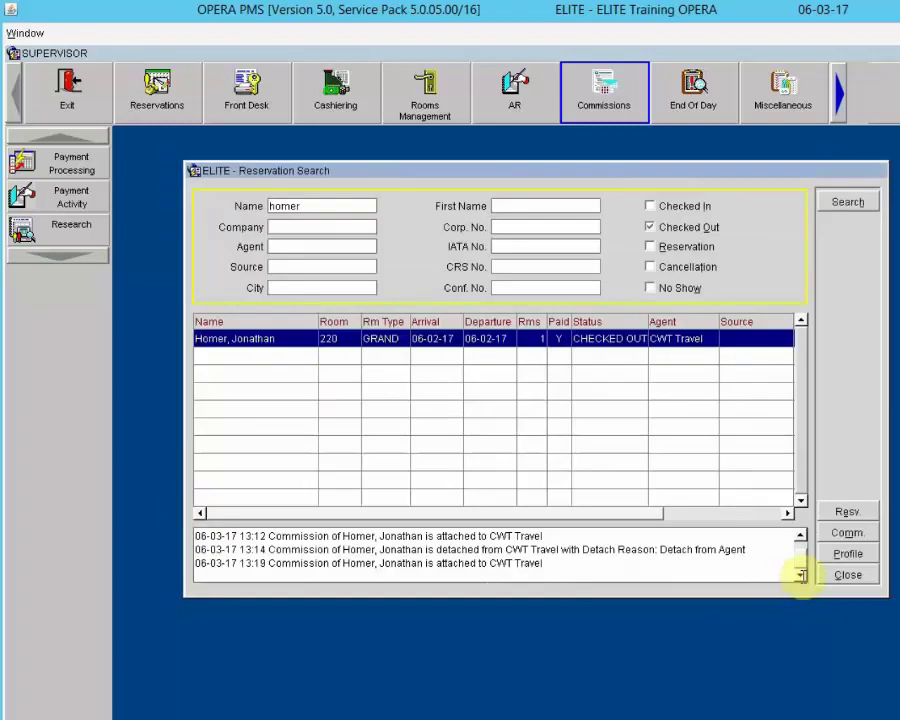
left_click(848, 555)
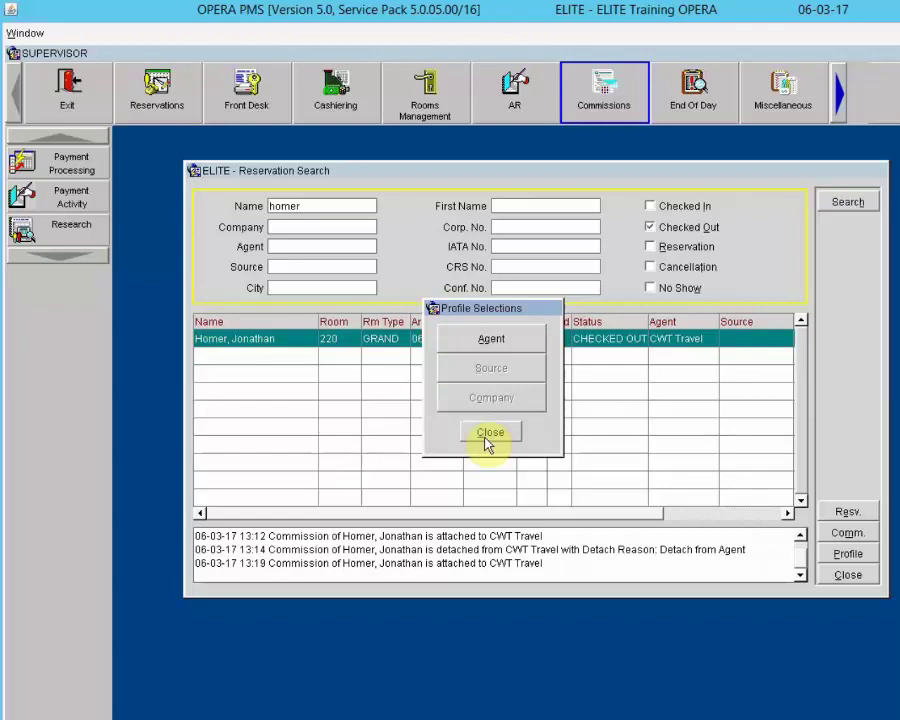
left_click(474, 340)
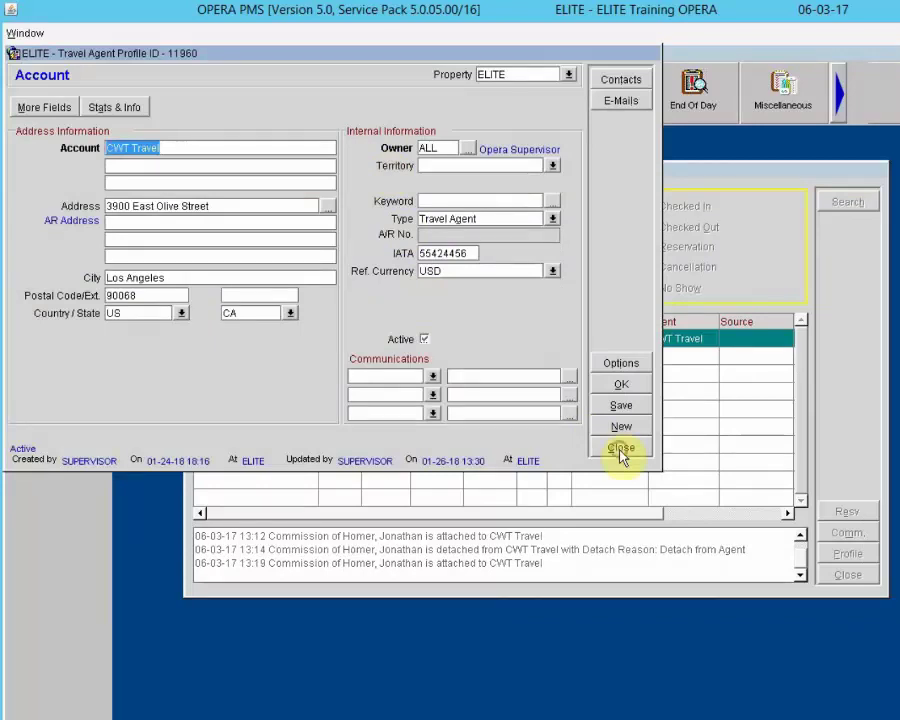
left_click(621, 449)
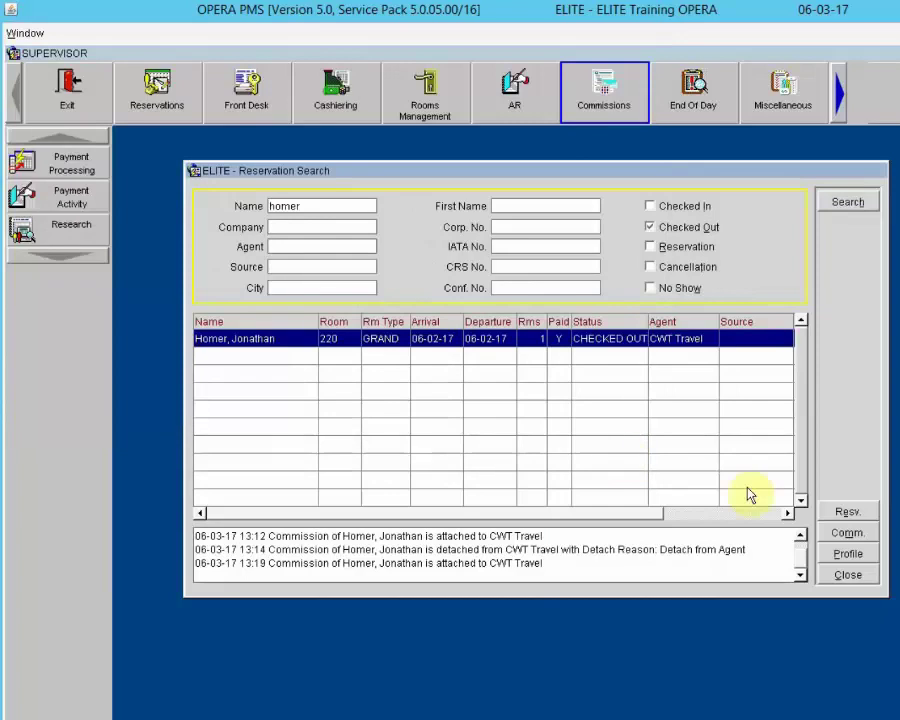
- View the guest reservation's commission payment details, and close the details and the reservation search
left_click(845, 533)
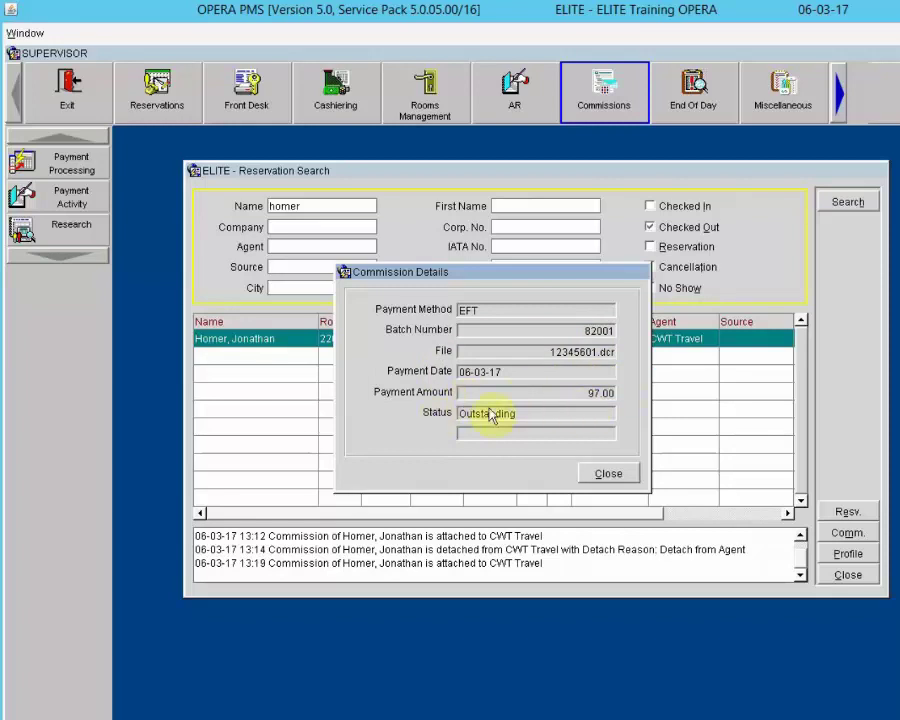
left_click(607, 475)
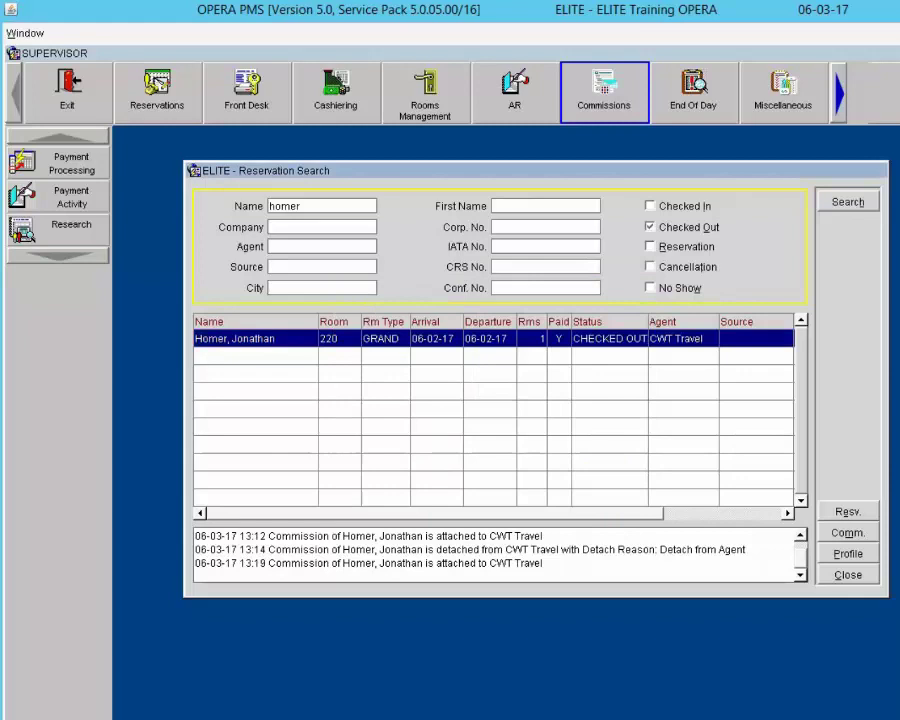
left_click(848, 576)
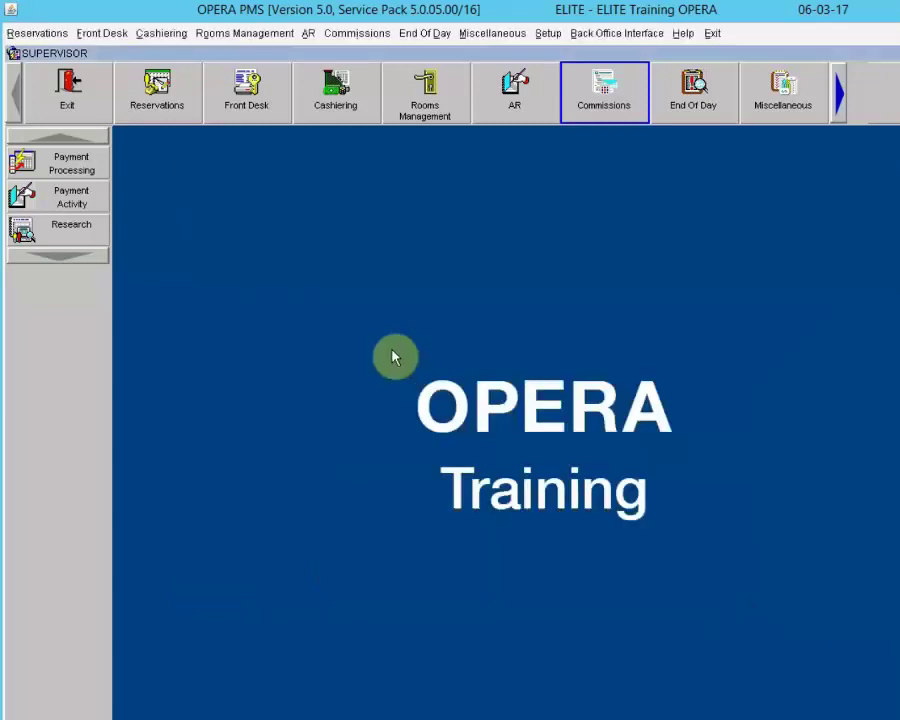
- Open commission payment processing by account, check the EFT - Property Commission Processing account, and return to the main screen
left_click(350, 33)
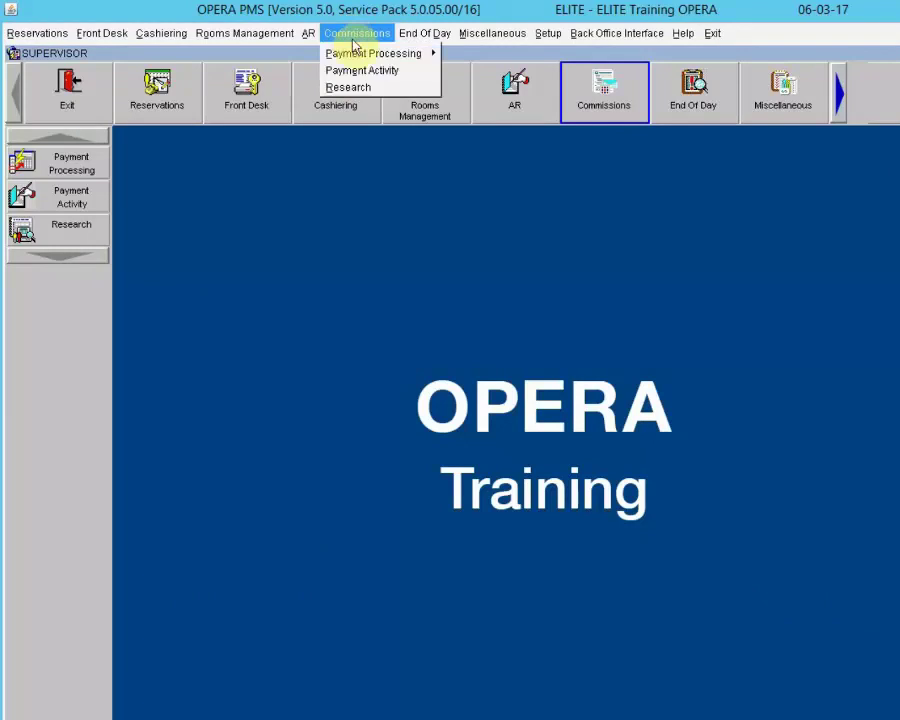
mouse_move(355, 56)
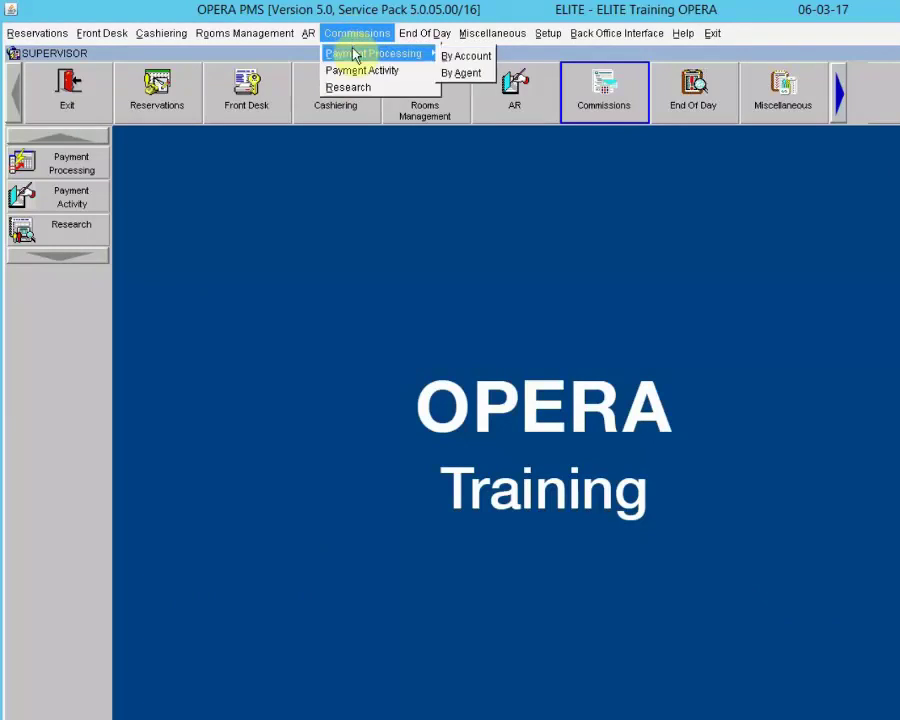
left_click(458, 62)
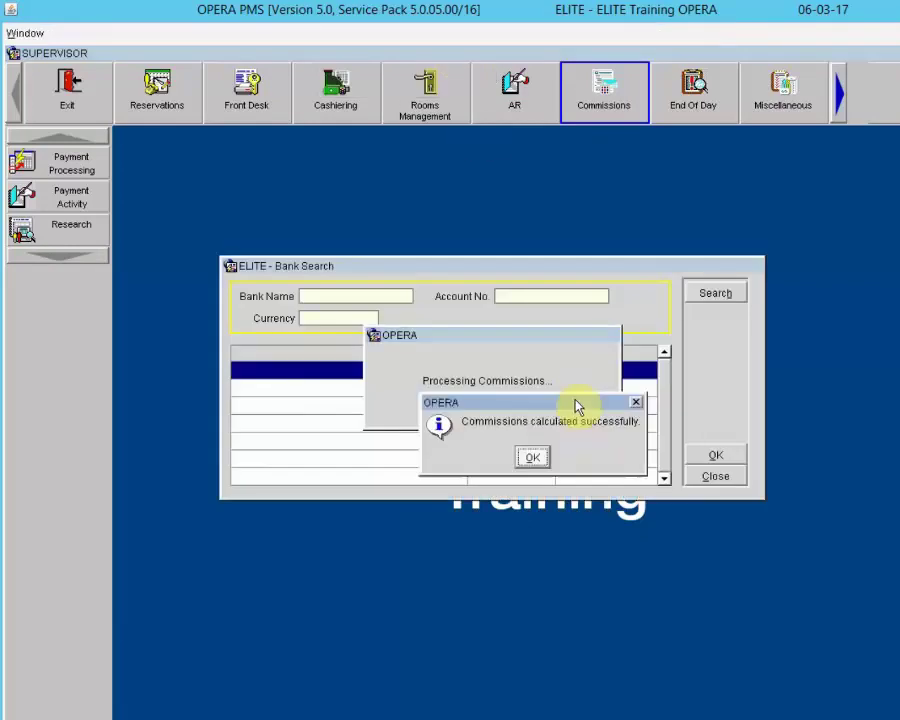
left_click(532, 457)
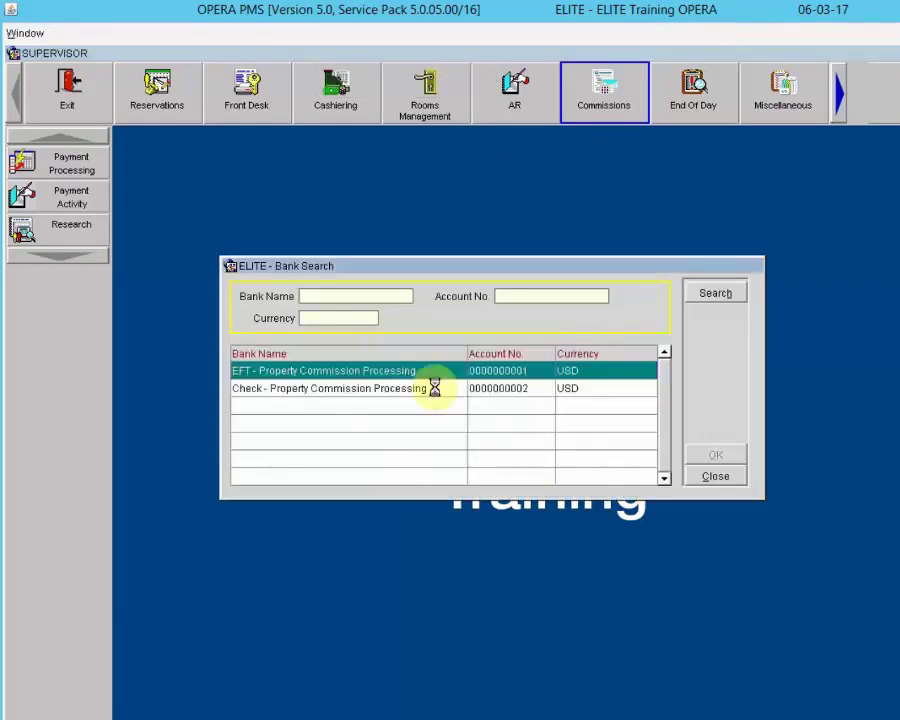
left_click(428, 373)
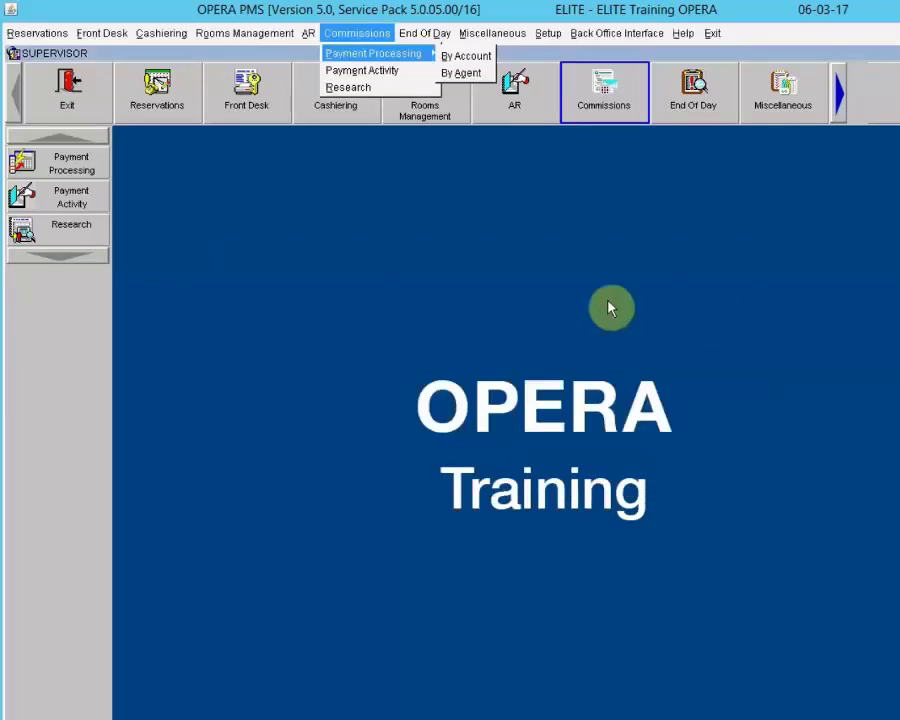
left_click(610, 308)
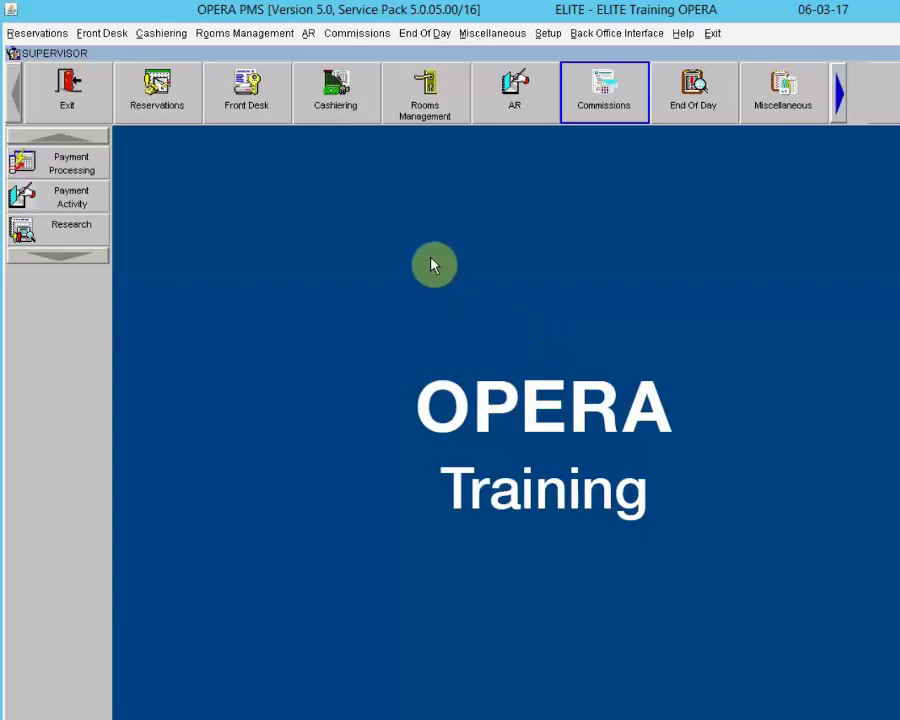
- Void the outstanding batch in the EFT - Property Commission Processing account's payment activity, and close payment activity and the bank search
left_click(365, 36)
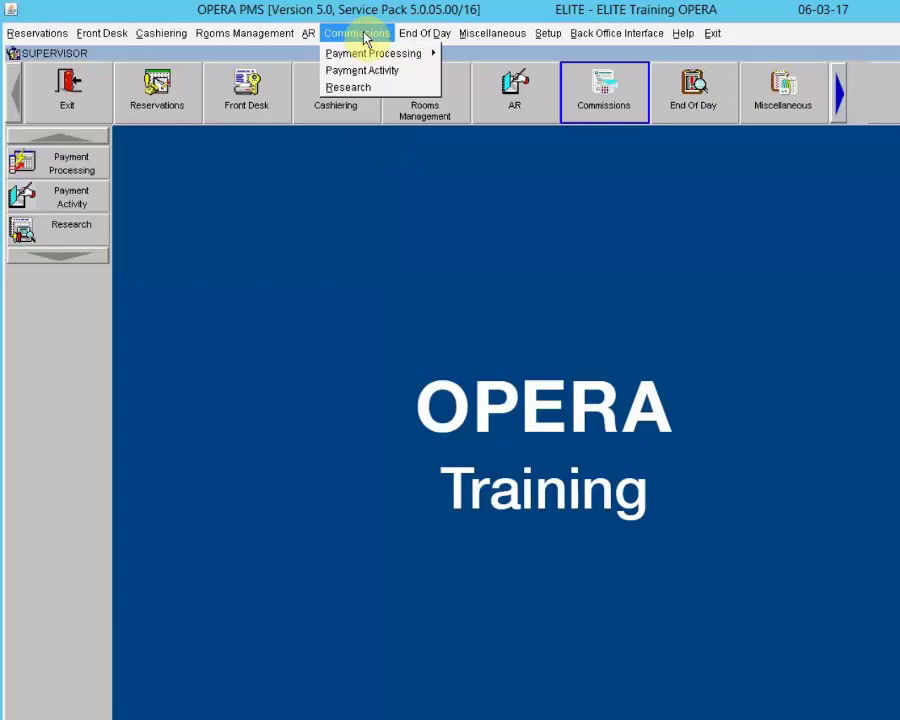
left_click(360, 69)
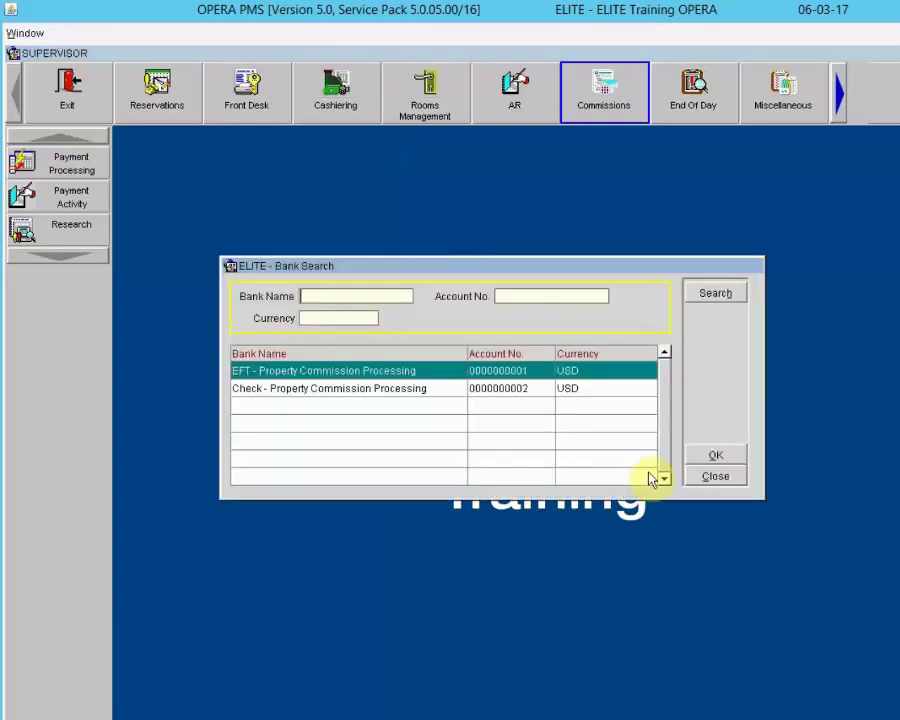
double_click(503, 370)
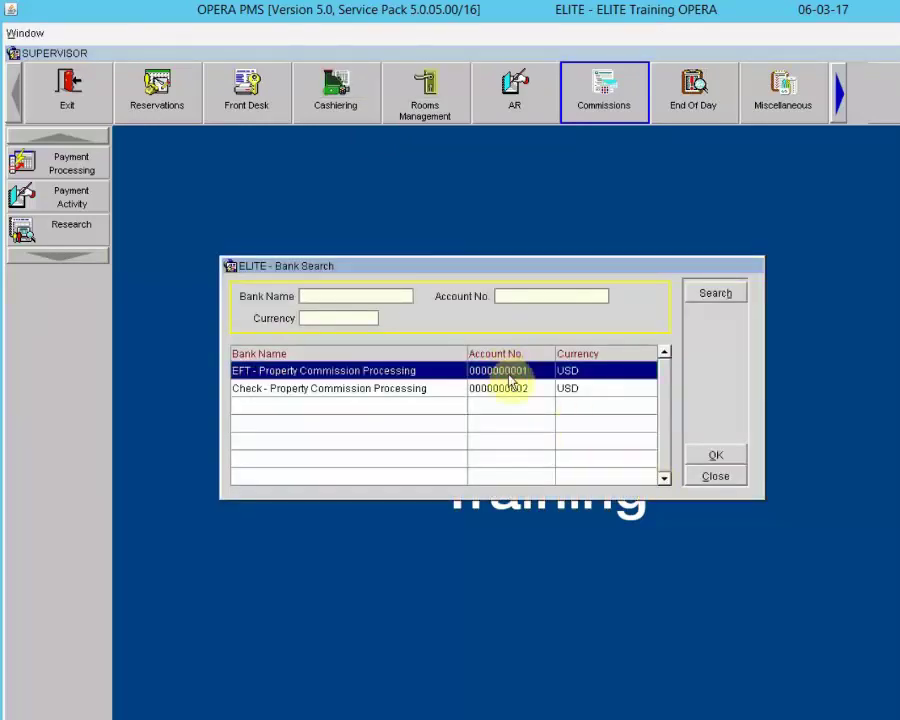
left_click(715, 455)
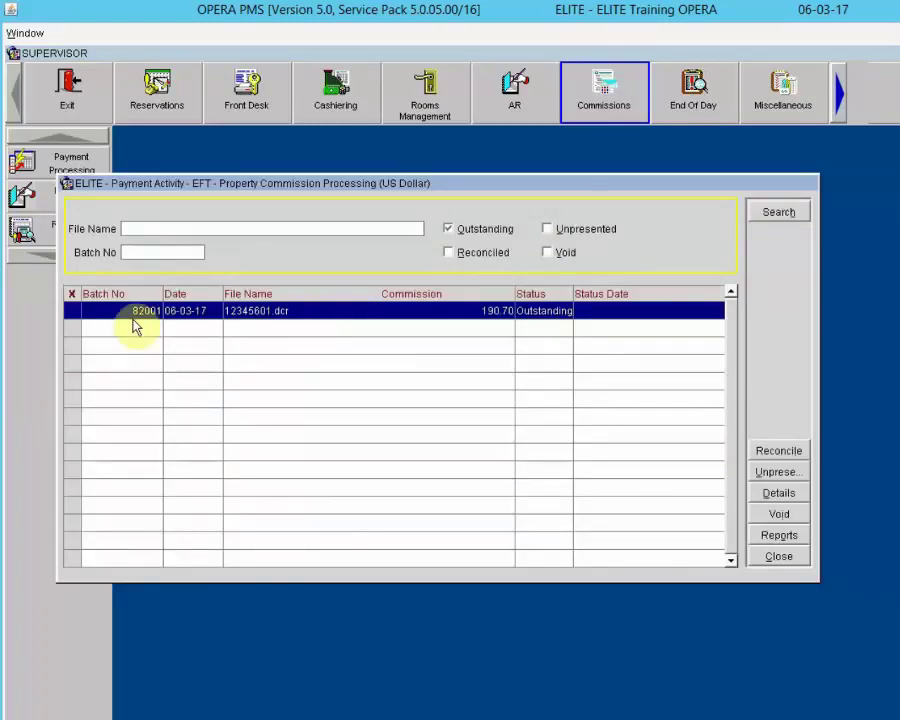
left_click(71, 311)
left_click(787, 522)
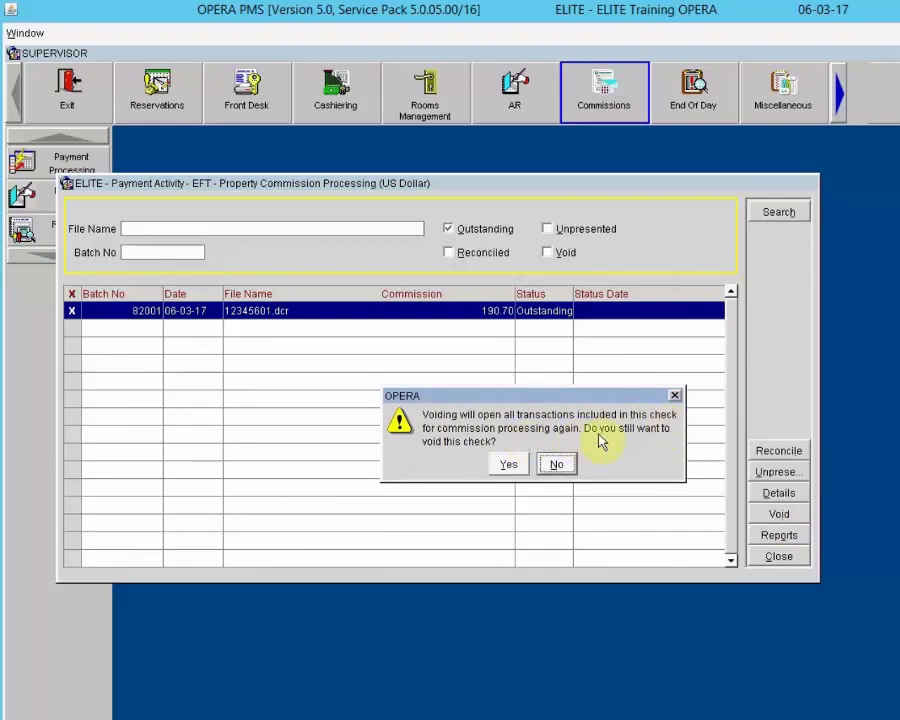
left_click(517, 466)
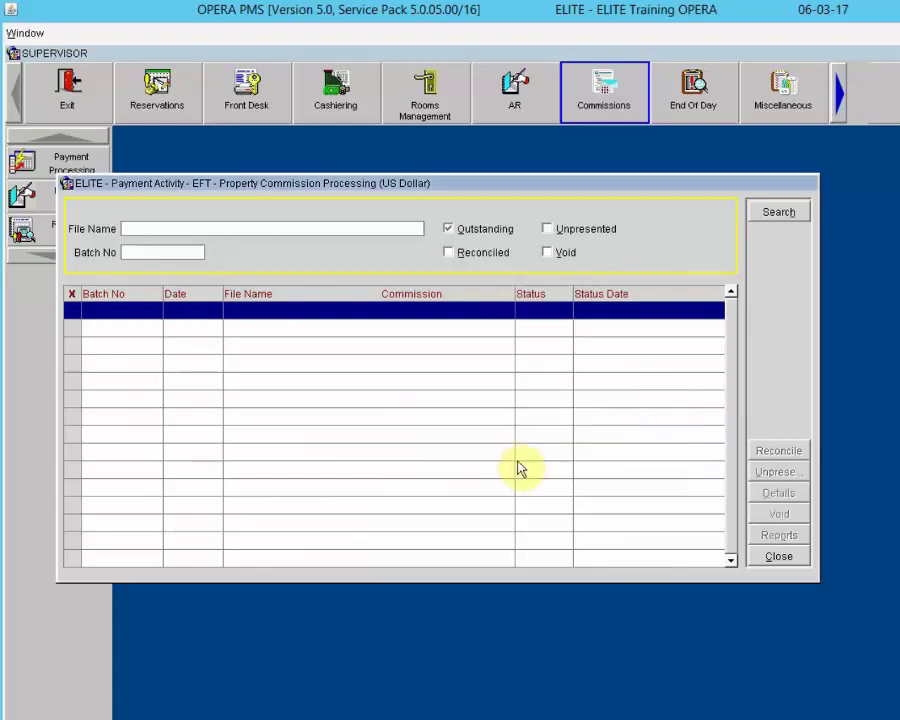
left_click(779, 556)
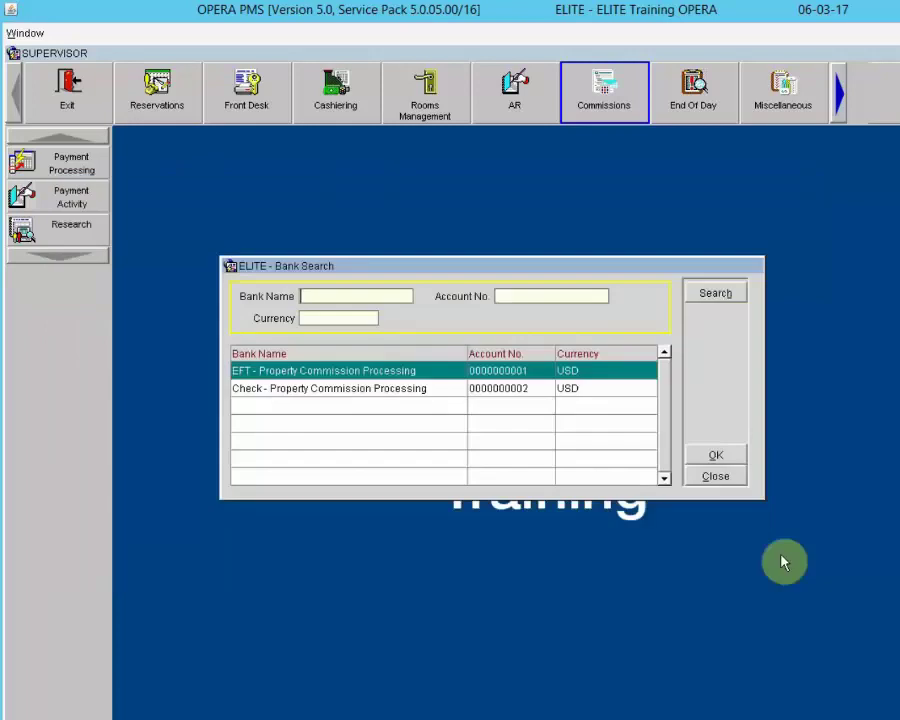
left_click(718, 476)
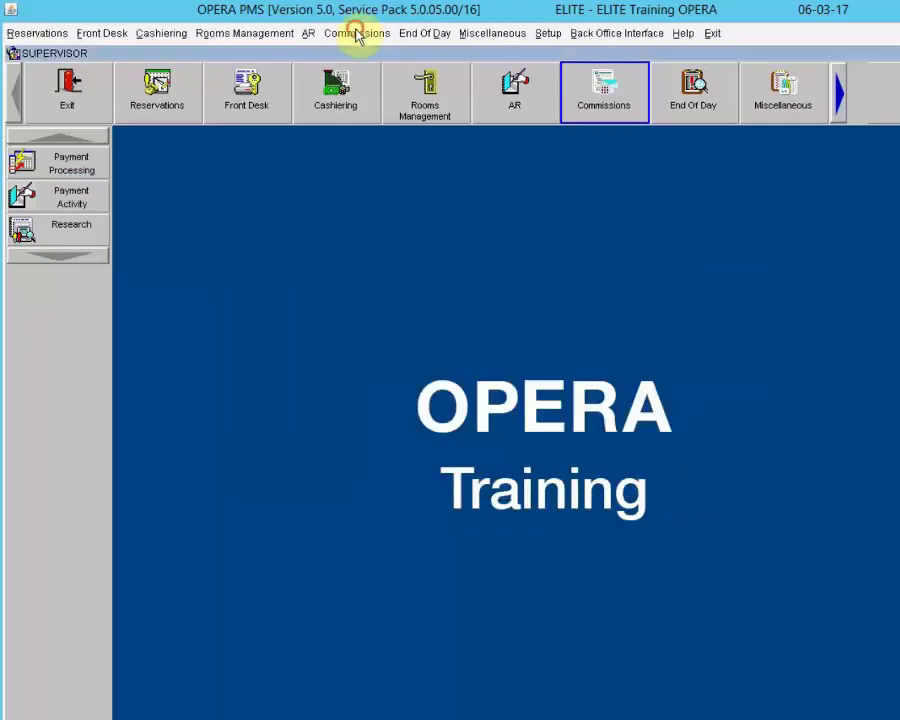
- Reopen payment processing by account for EFT - Property Commission Processing, review the commissions to be paid, and close it
left_click(357, 33)
mouse_move(362, 57)
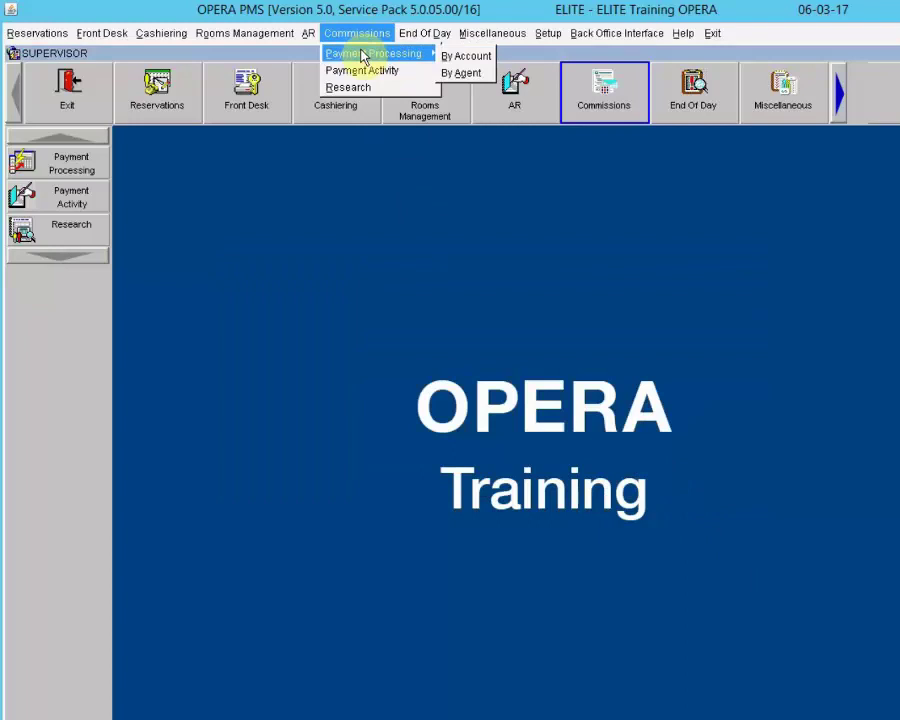
left_click(463, 60)
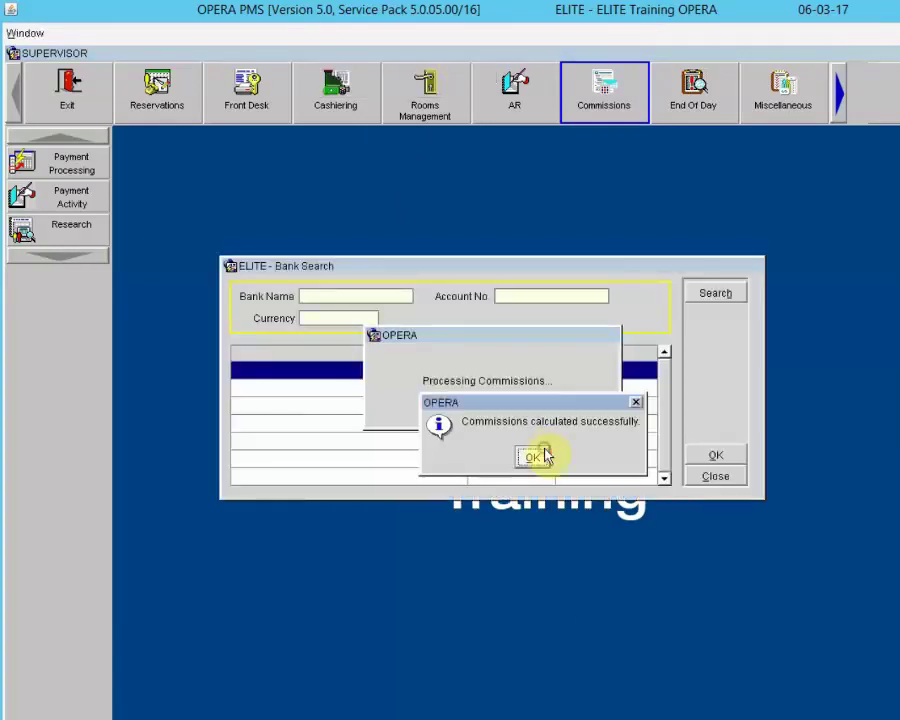
left_click(545, 453)
left_click(530, 375)
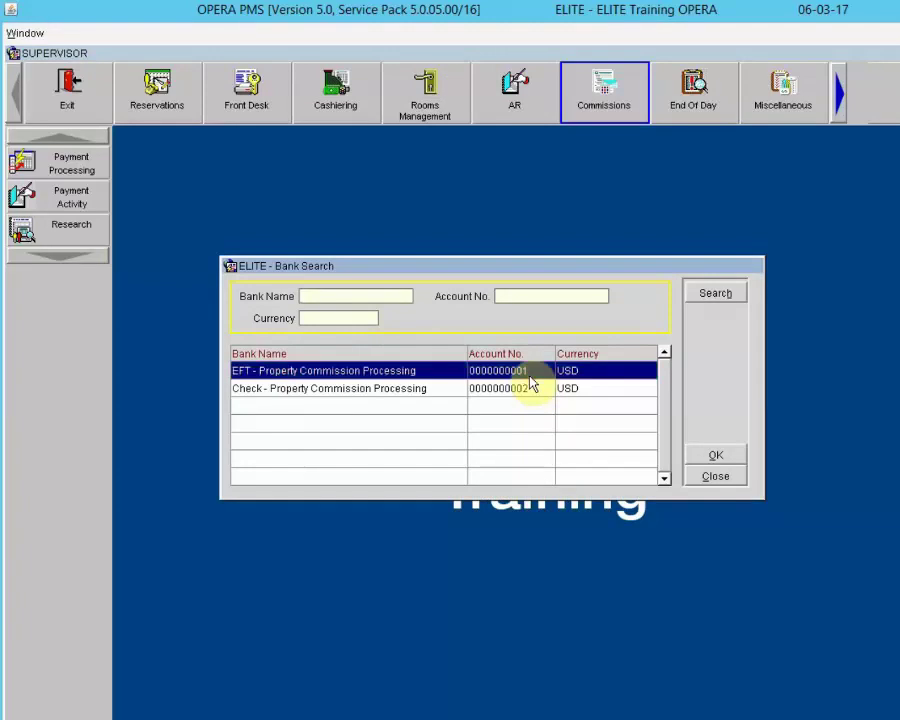
left_click(715, 456)
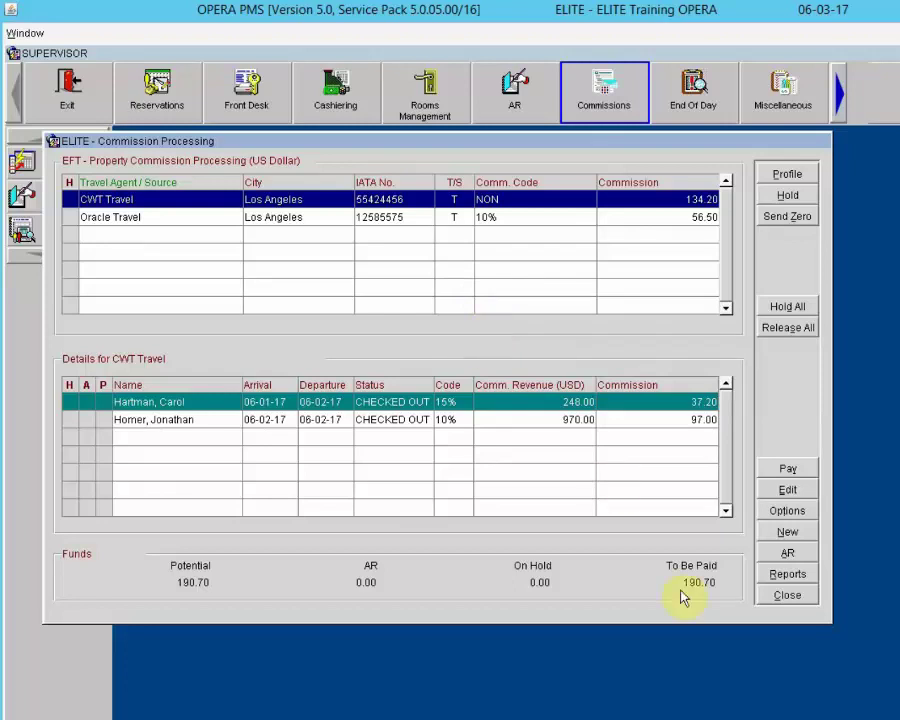
left_click(783, 597)
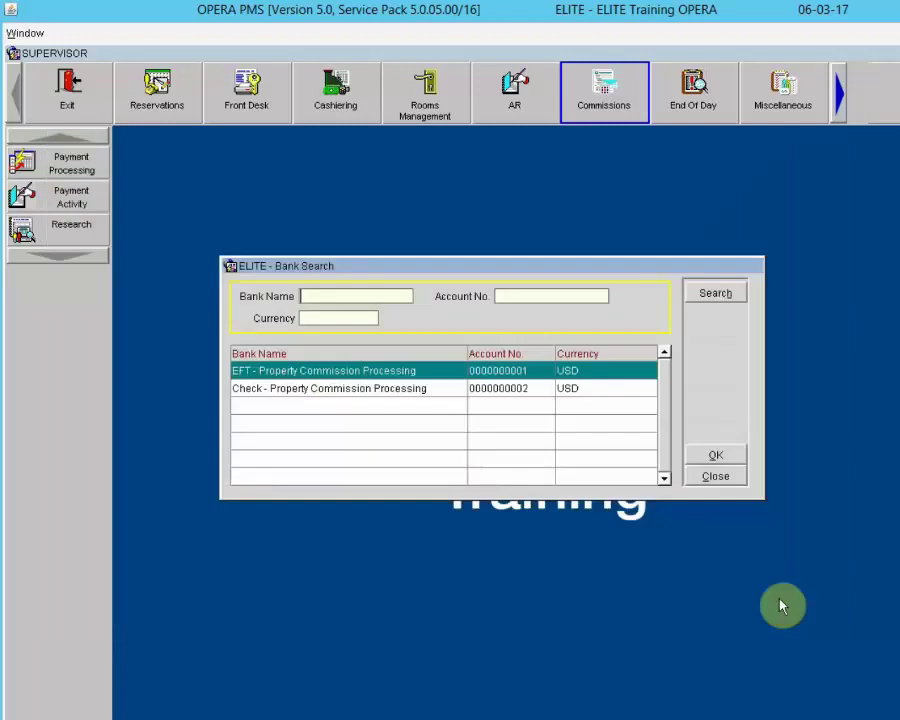
left_click(727, 478)
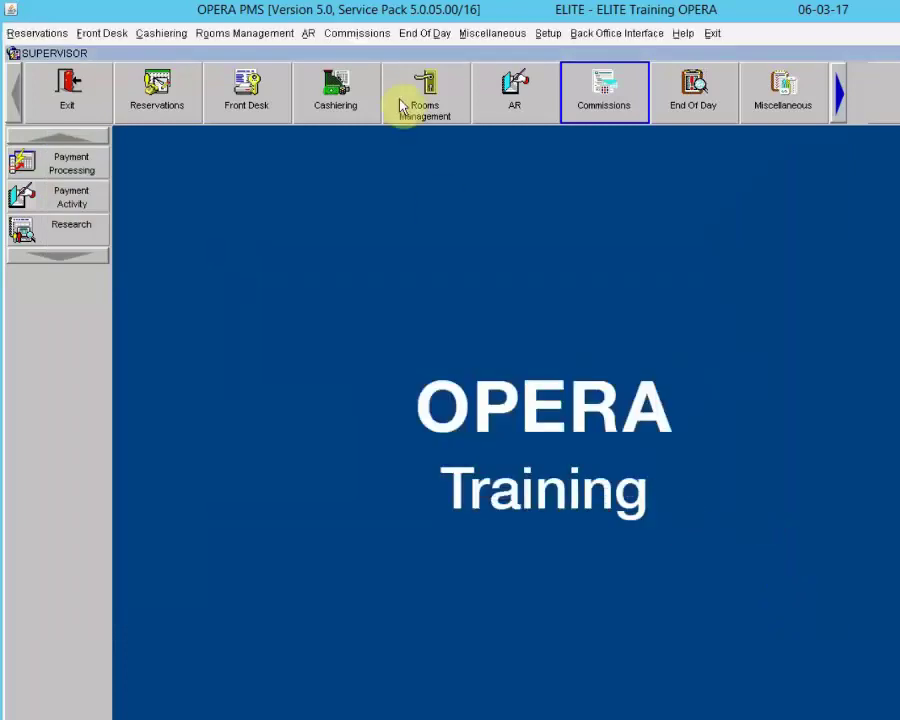
- Open the commission research reservation search, close it without searching, and view the available commission functions
left_click(362, 34)
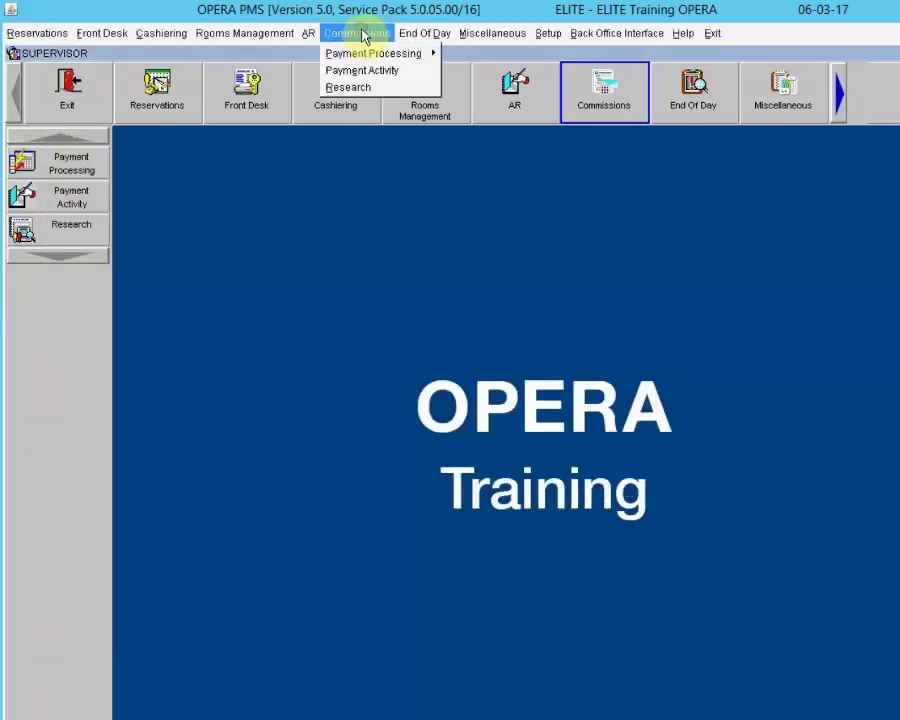
left_click(364, 87)
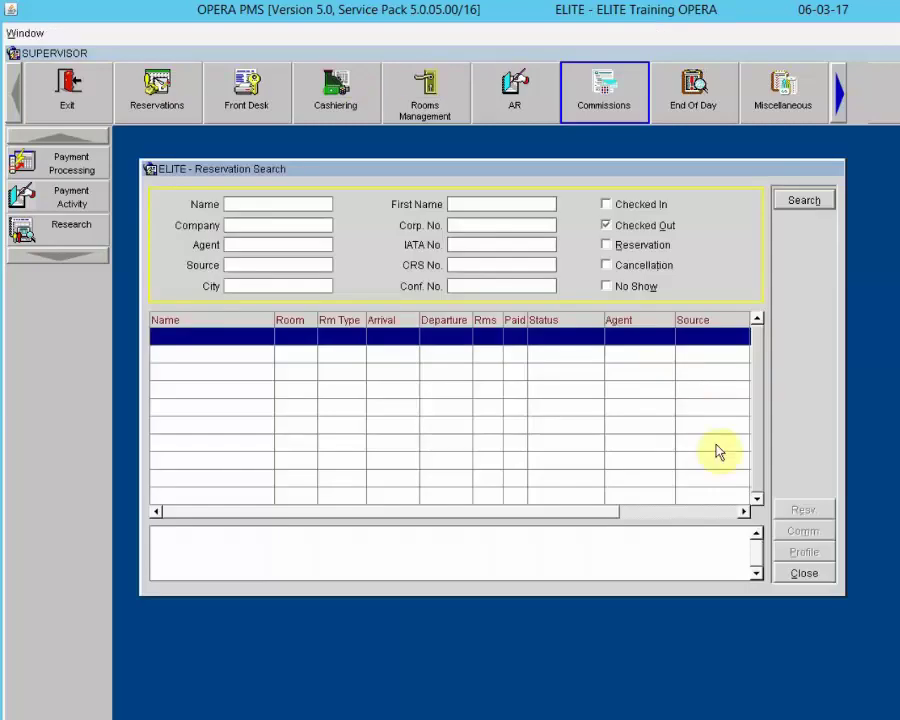
left_click(801, 576)
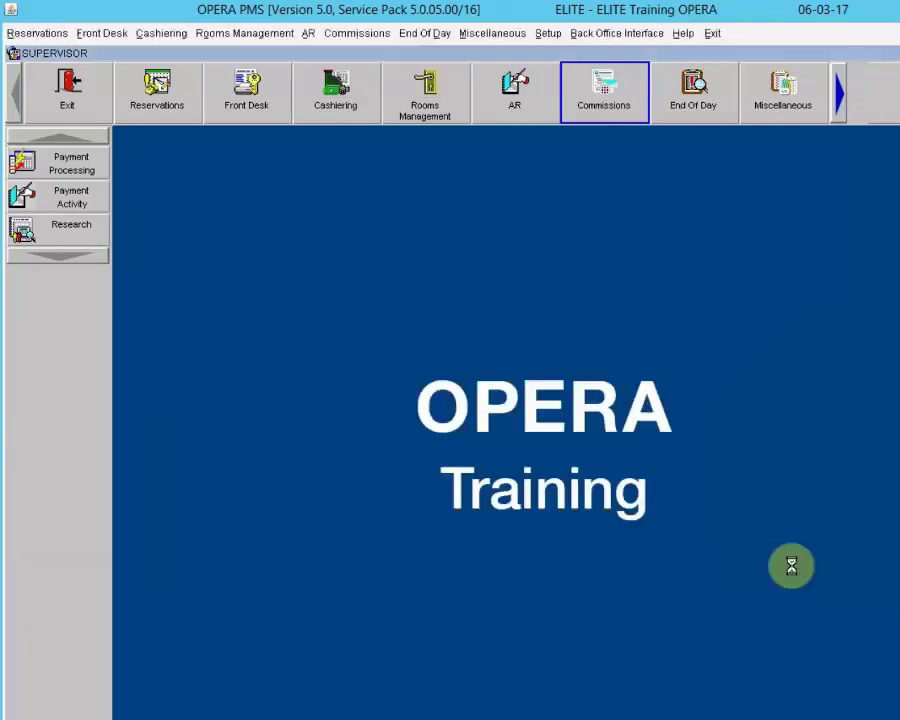
left_click(357, 36)
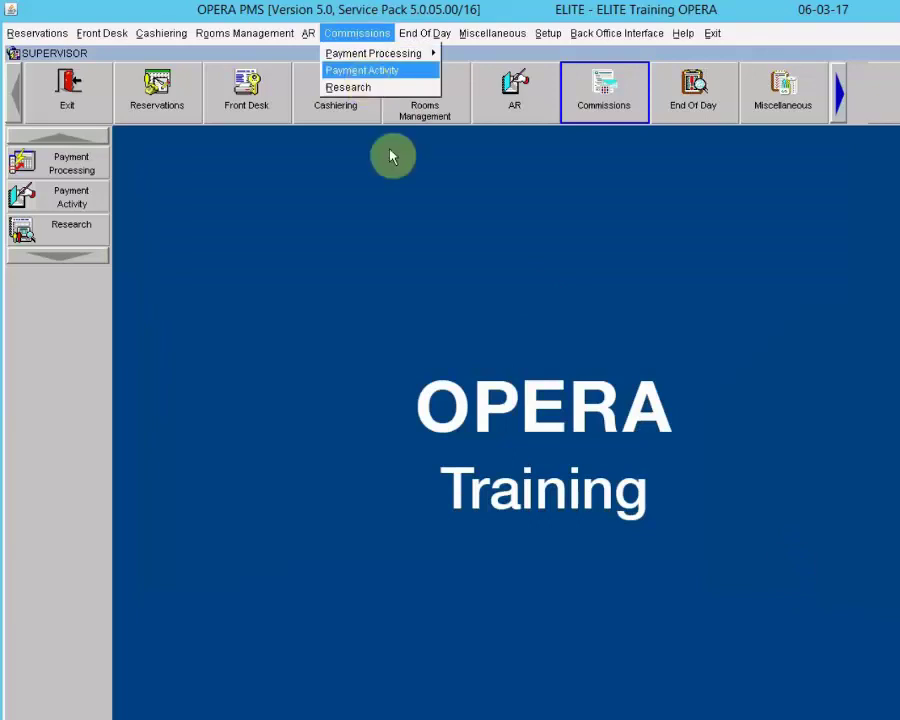
left_click(432, 244)
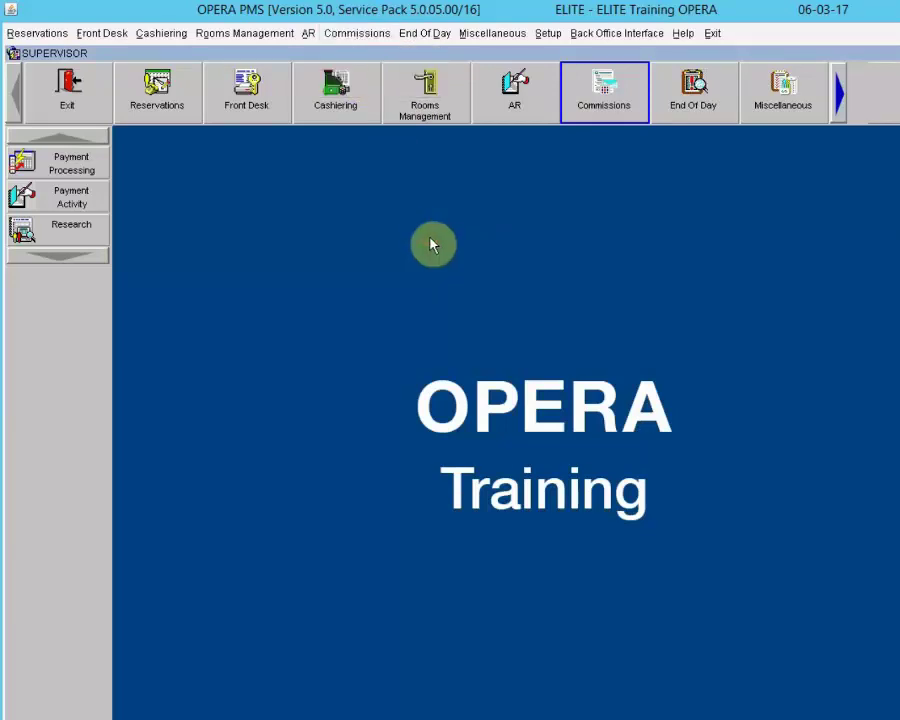